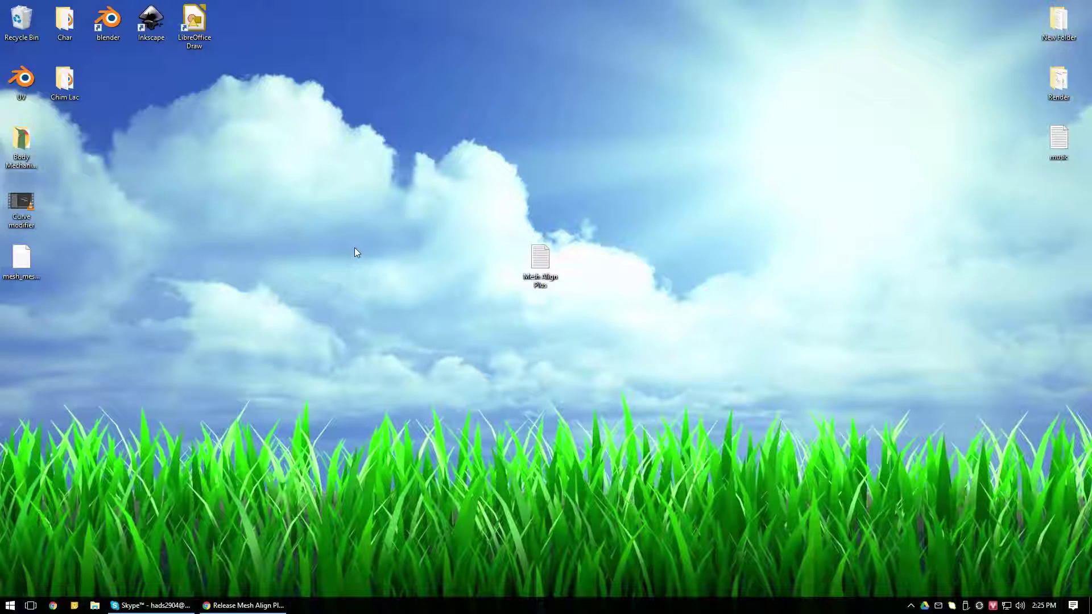
Clear the desktop file selection and launch Blender 2.78 from its desktop shortcut
drag(459, 198, 624, 347)
drag(399, 181, 607, 324)
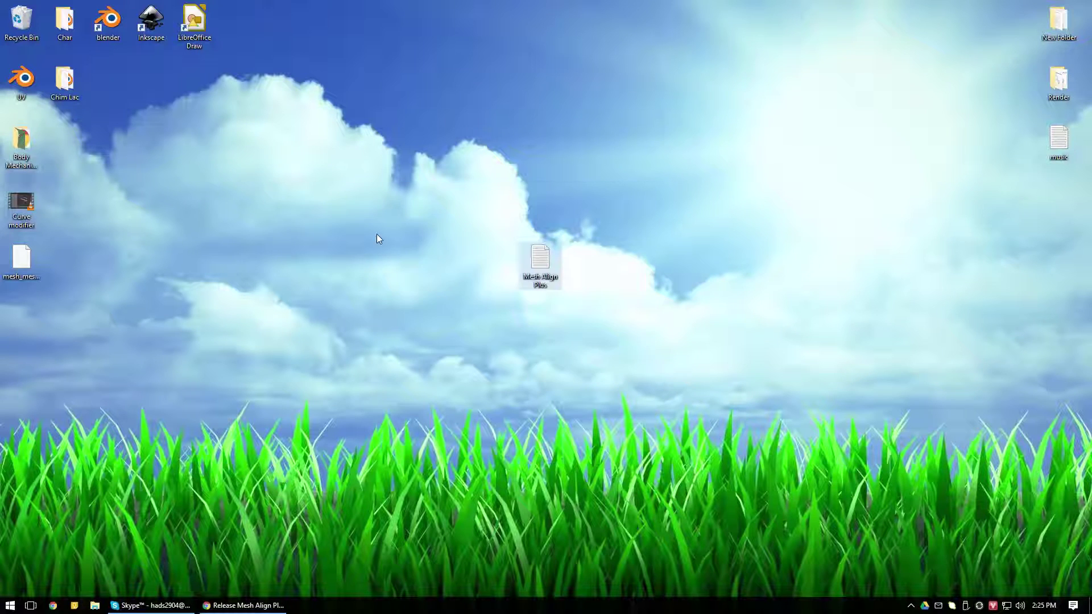
drag(418, 202, 646, 366)
click(431, 262)
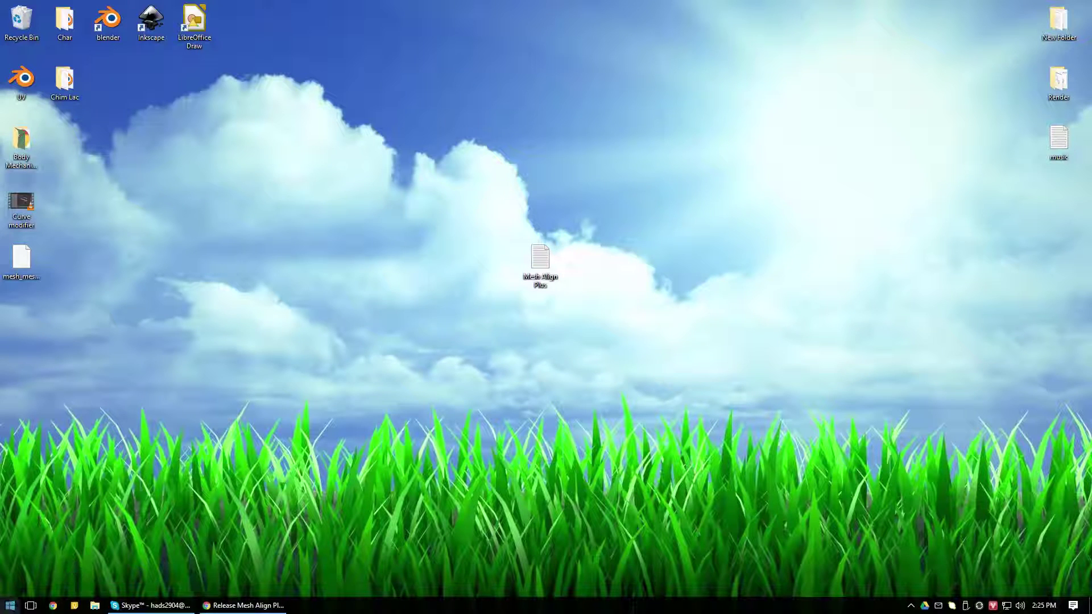
double_click(111, 27)
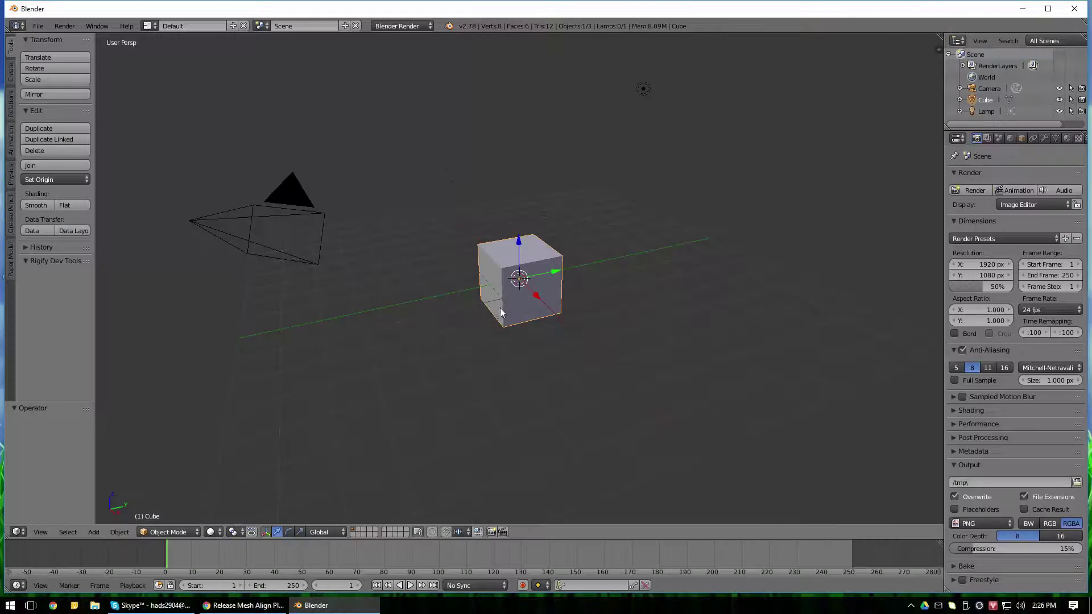
Add a plane and scale it up into a large floor under the cube
middle_drag(500, 312, 521, 316)
key(shift+a)
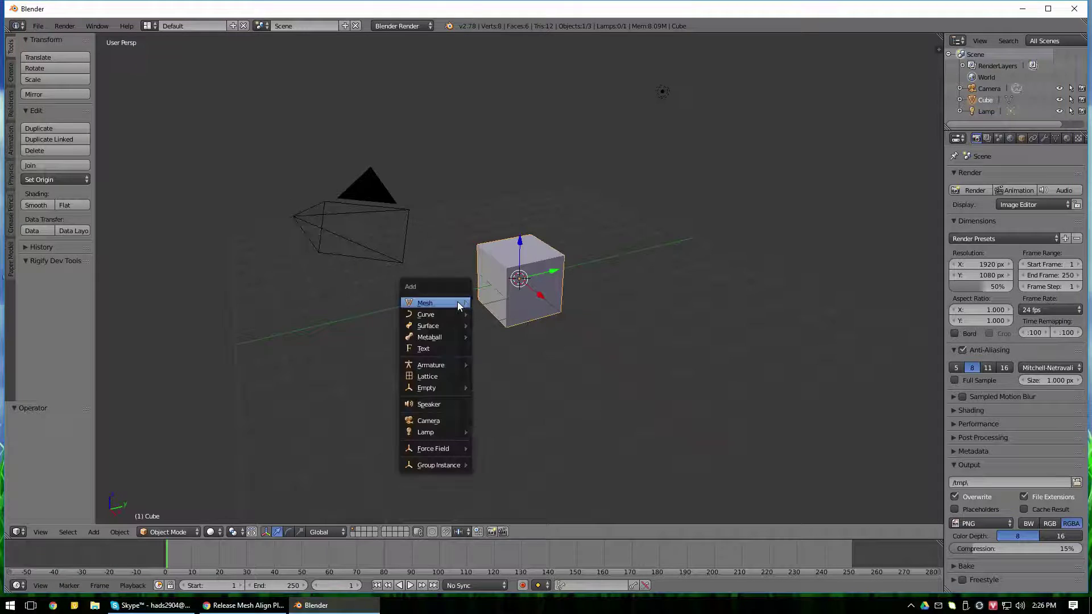
click(478, 308)
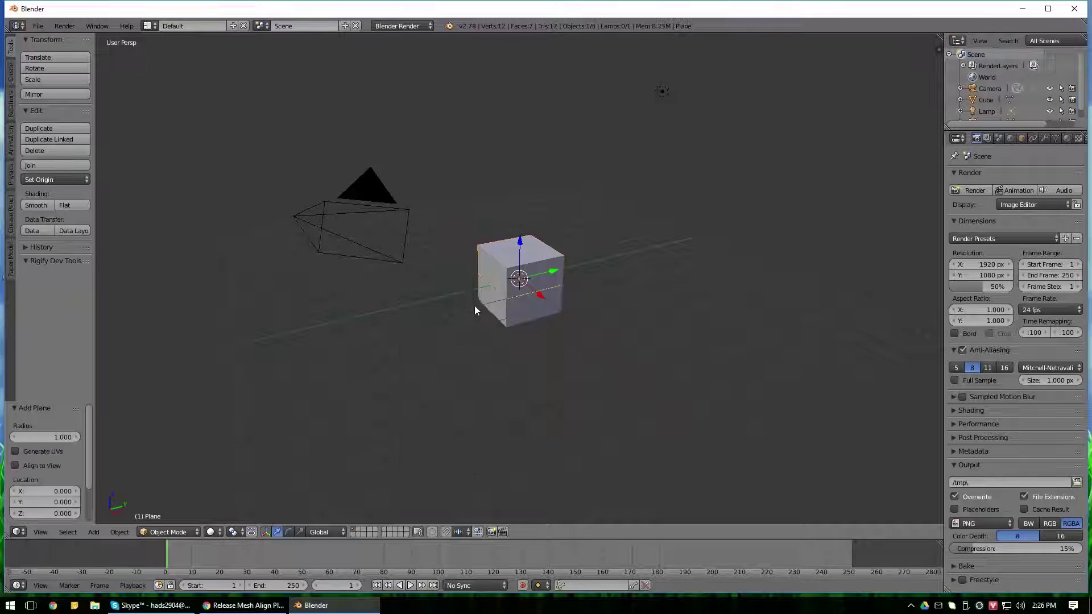
key(s)
click(525, 262)
Raise the cube 3.459 units above the plane and rotate it -21.808°
right_click(526, 263)
drag(519, 242, 519, 145)
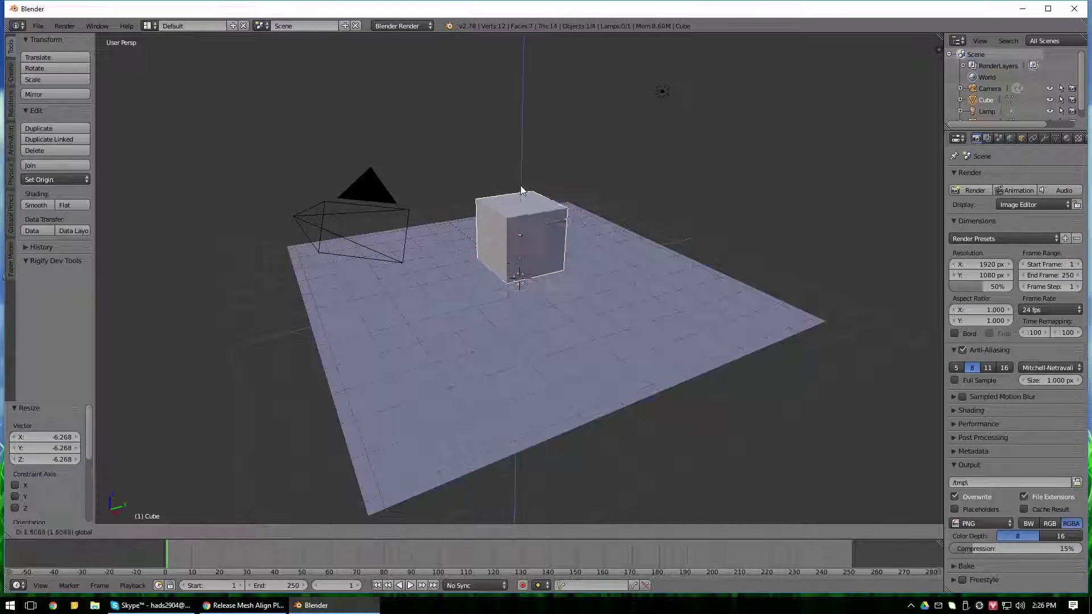
middle_drag(489, 398, 458, 484)
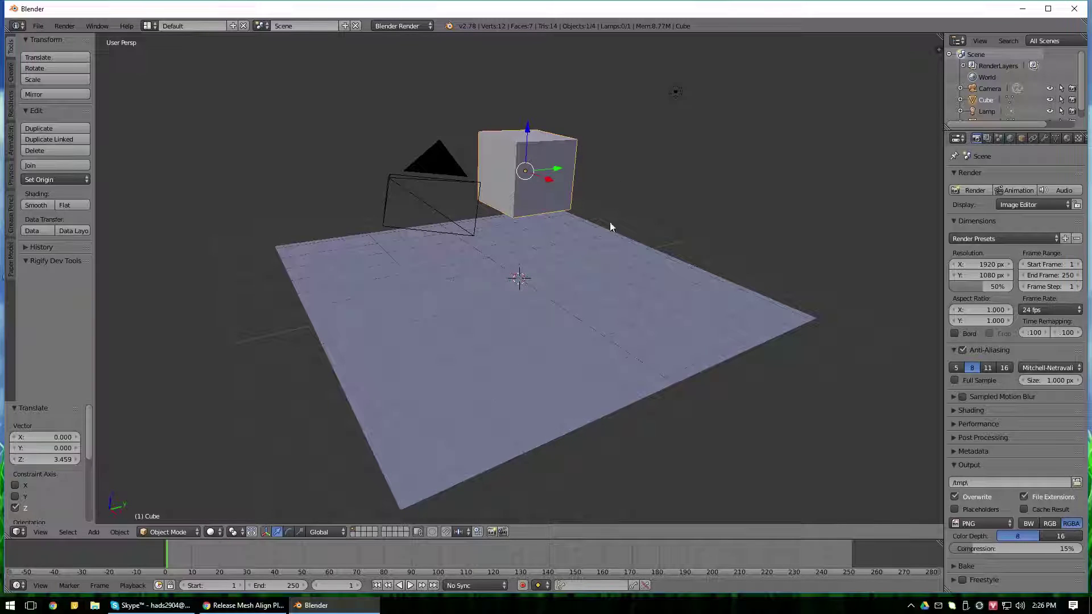
key(r)
click(651, 234)
mouse_move(650, 234)
middle_down()
mouse_move(562, 275)
mouse_move(359, 285)
mouse_move(663, 153)
middle_up()
key(r)
click(676, 242)
middle_drag(675, 242, 456, 276)
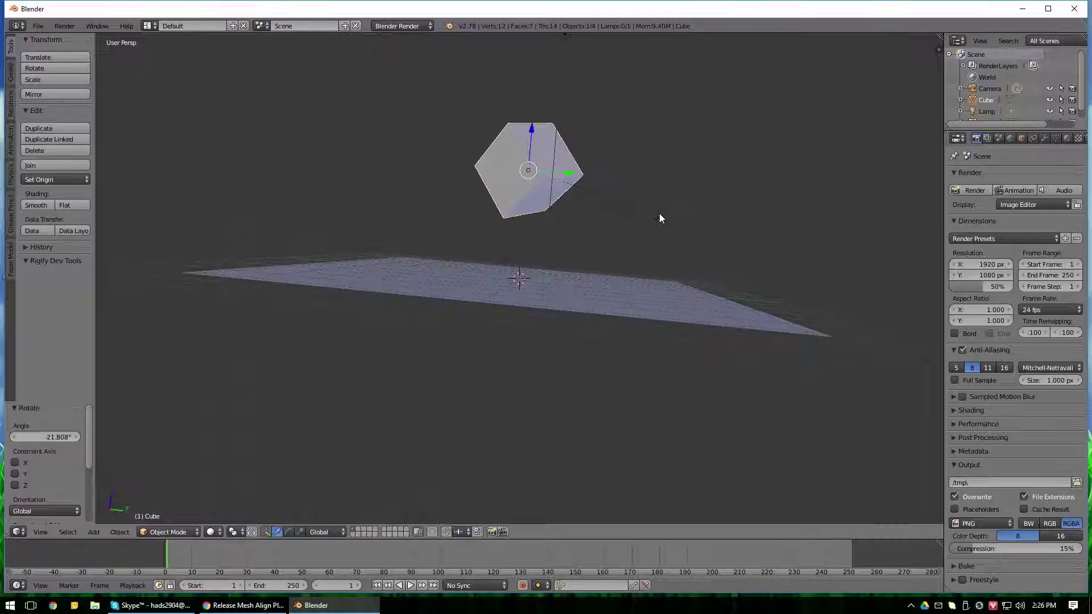
mouse_move(660, 215)
middle_down()
mouse_move(524, 222)
mouse_move(591, 327)
mouse_move(418, 330)
mouse_move(530, 179)
mouse_move(557, 305)
mouse_move(463, 307)
mouse_move(530, 378)
mouse_move(521, 352)
mouse_move(561, 316)
mouse_move(537, 295)
middle_up()
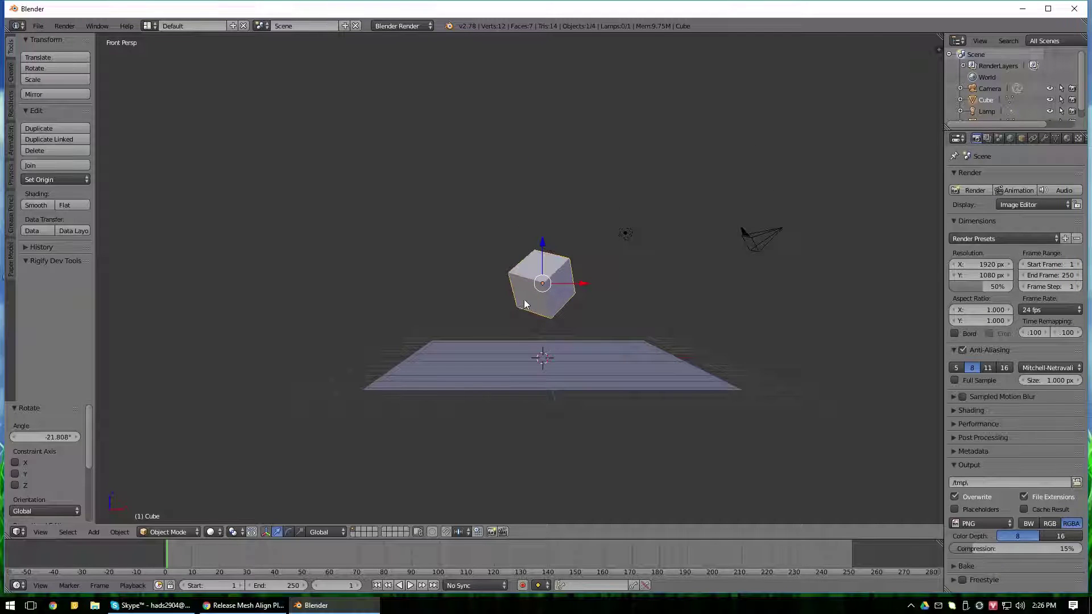
Zoom in and toggle the cube through edit mode, selecting all its vertices
scroll(523, 305, up, 2)
scroll(526, 304, up, 1)
key(Tab)
right_click(503, 272)
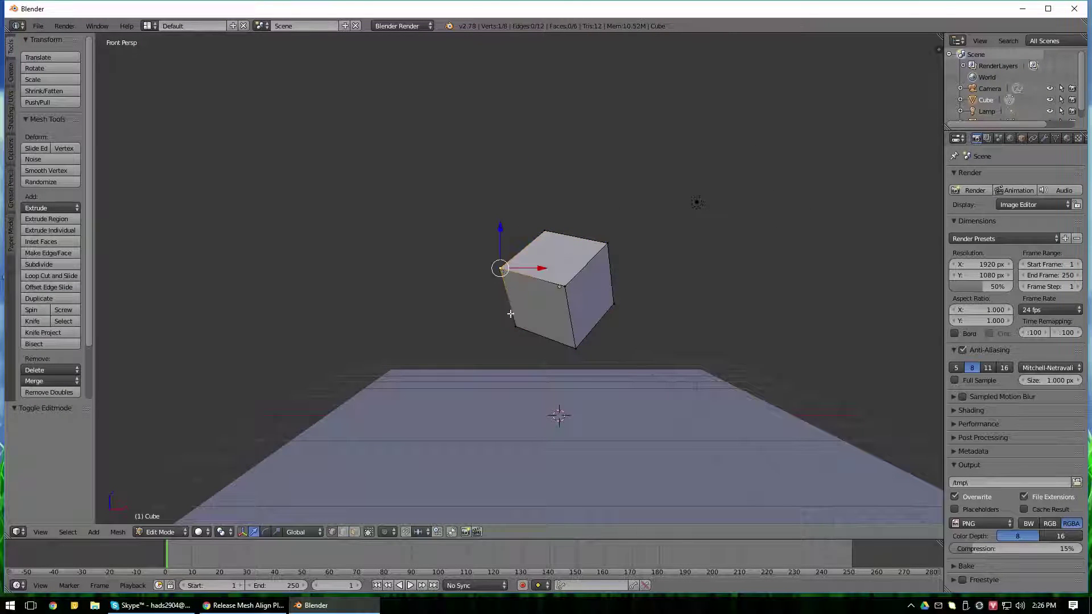
key(a)
key(Tab)
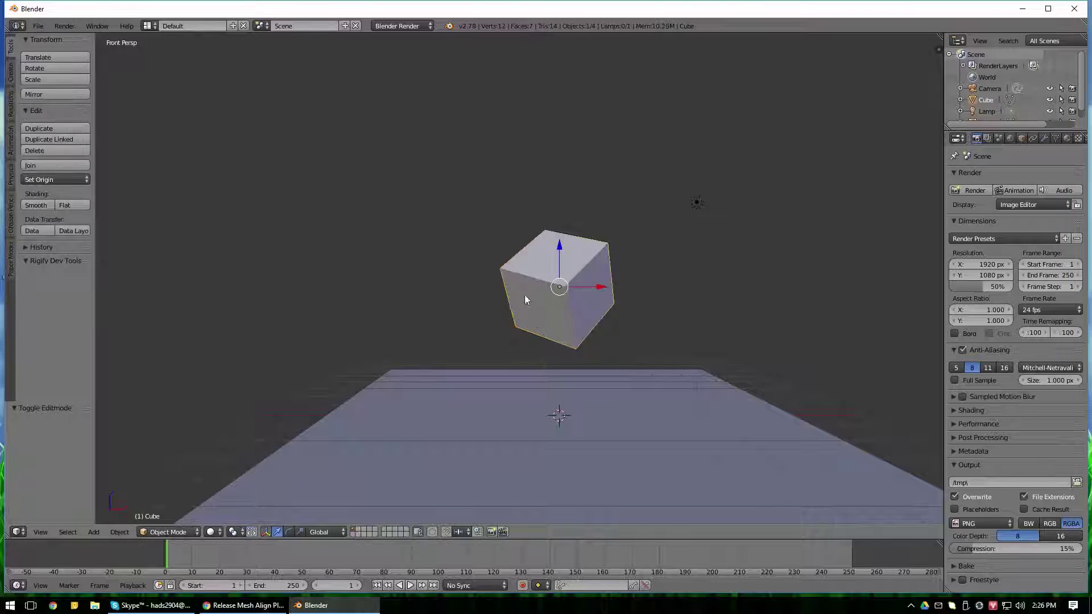
key(Tab)
key(Tab)
scroll(518, 321, down, 2)
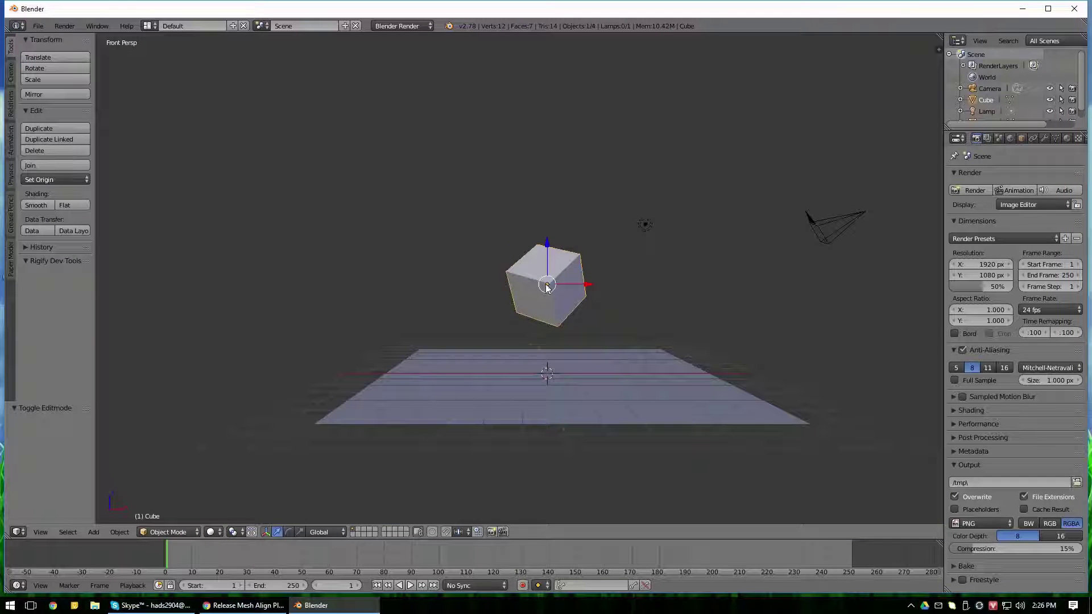
Rotate the cube back toward upright and lower it 2.494 units onto the plane
key(r)
click(529, 234)
key(r)
key(r)
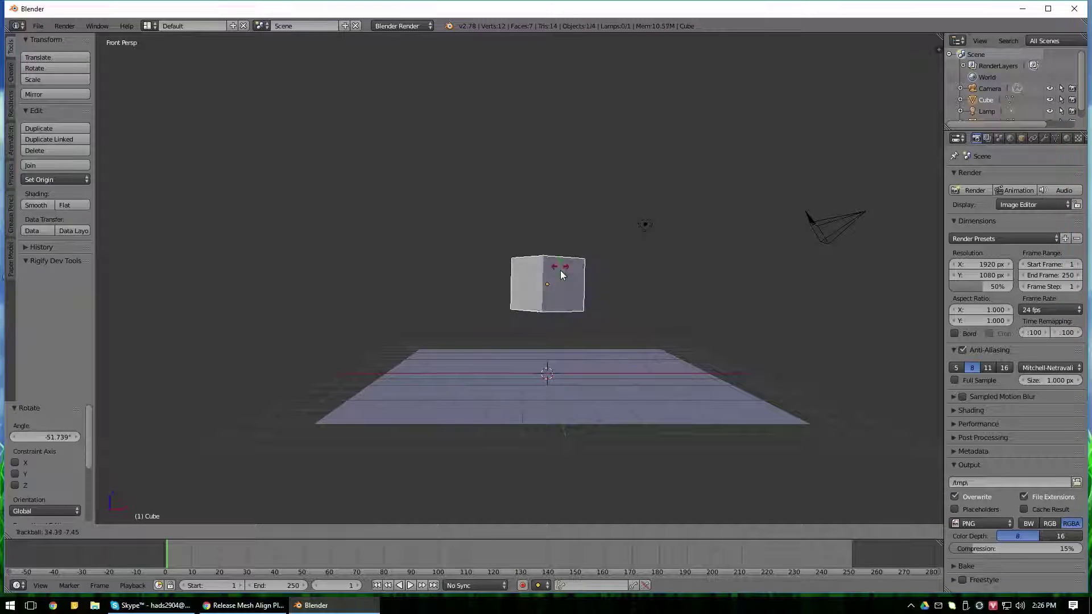
click(562, 275)
key(g)
key(z)
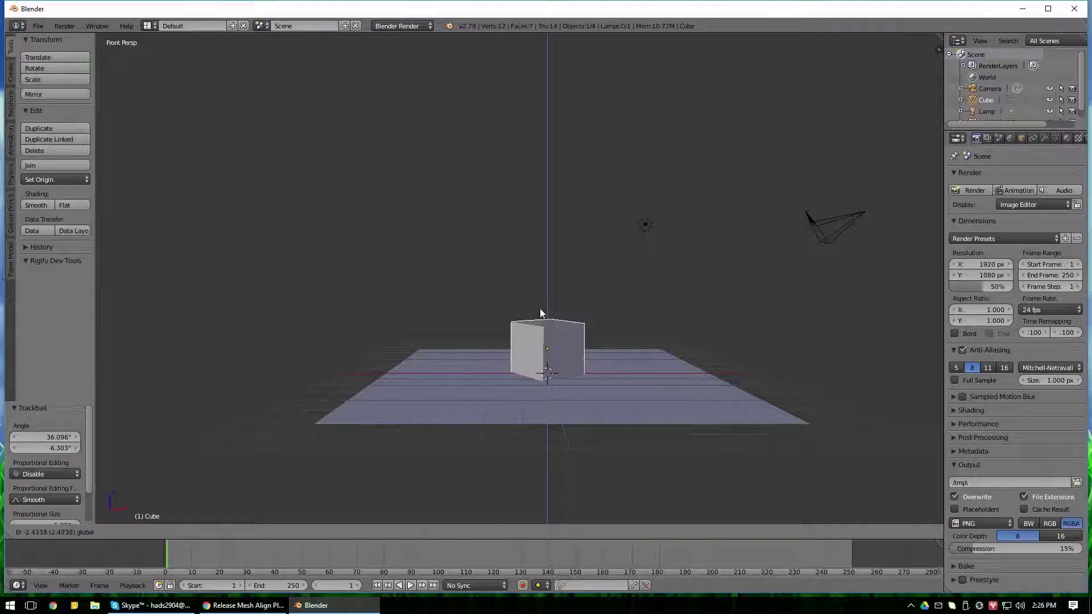
click(540, 309)
In Front ortho view, centre on the cube and rotate it slightly level
key(KP_5)
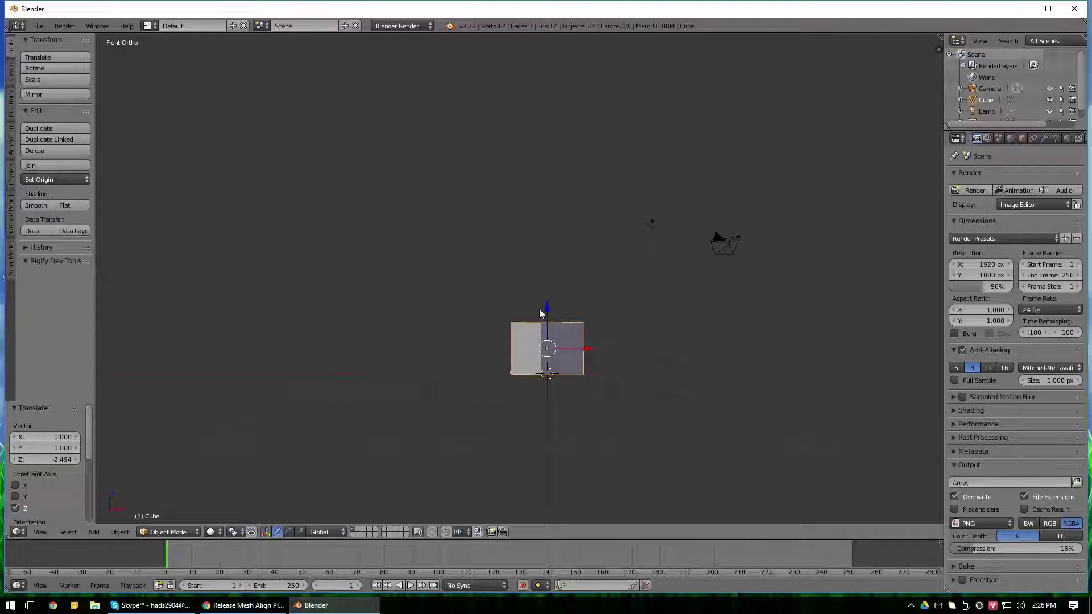
key(KP_Decimal)
key(r)
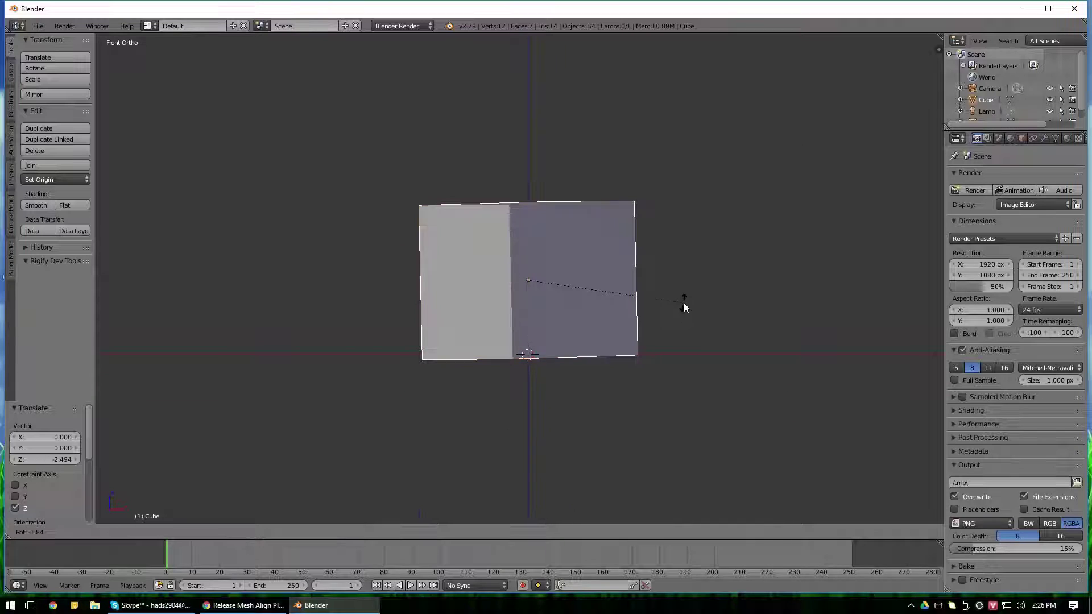
right_click(683, 306)
drag(528, 242, 527, 235)
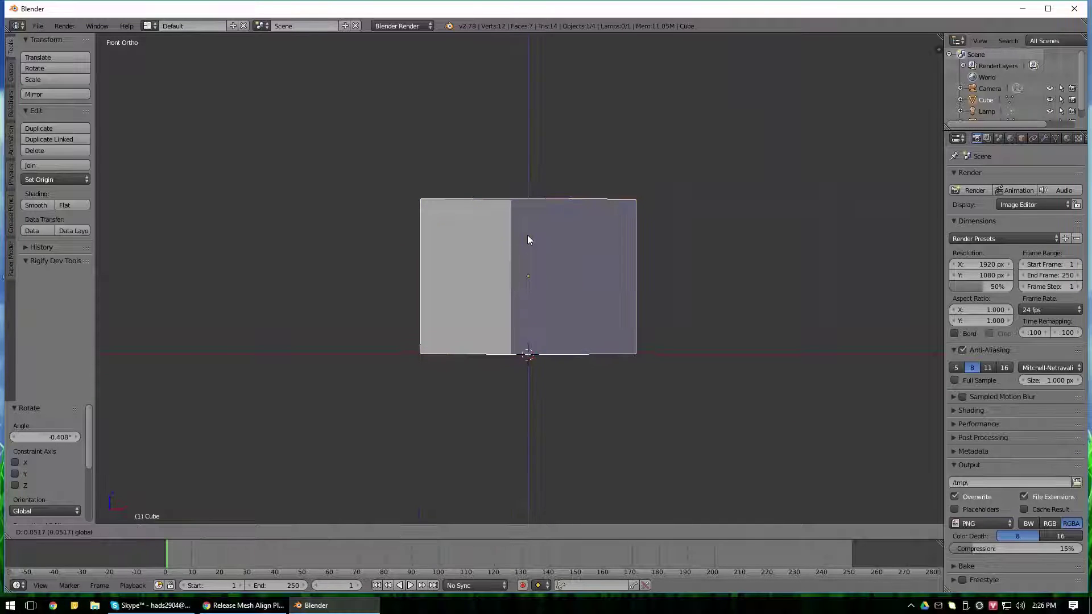
scroll(563, 364, up, 2)
shift+middle_drag(563, 369, 548, 320)
key(r)
click(750, 323)
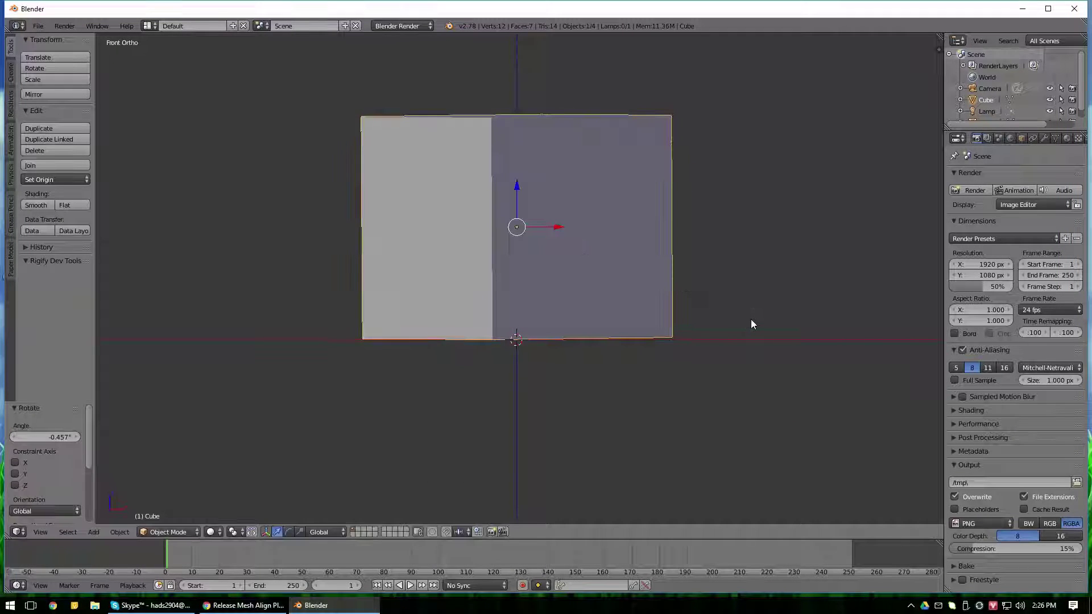
In Right ortho view, make a small rotation to square the cube
key(KP_3)
key(r)
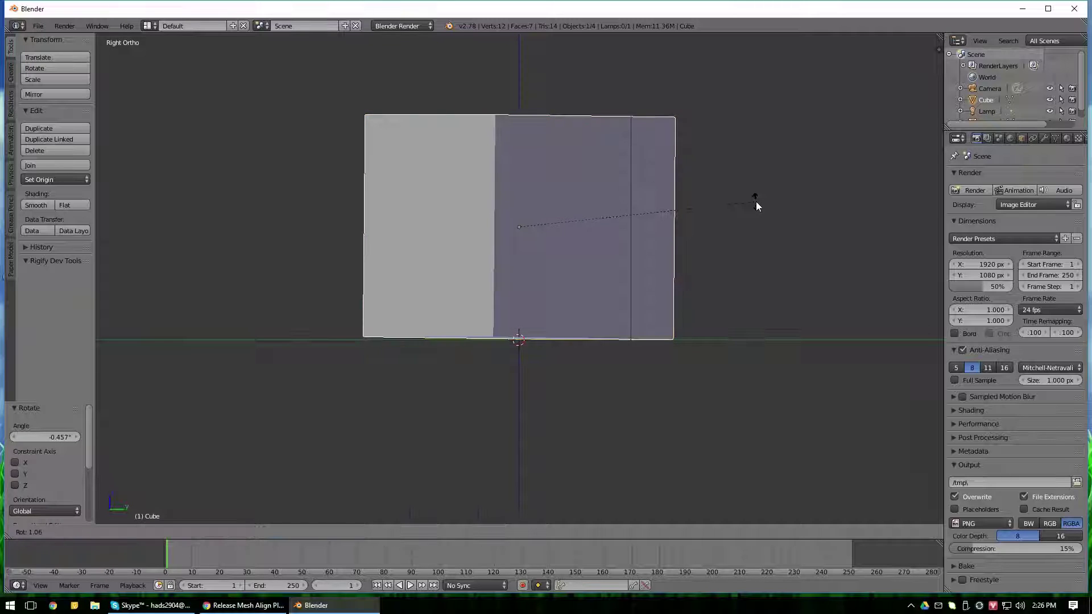
click(757, 198)
scroll(684, 206, down, 3)
mouse_move(565, 227)
middle_down()
mouse_move(523, 243)
mouse_move(525, 301)
mouse_move(537, 200)
mouse_move(560, 222)
middle_up()
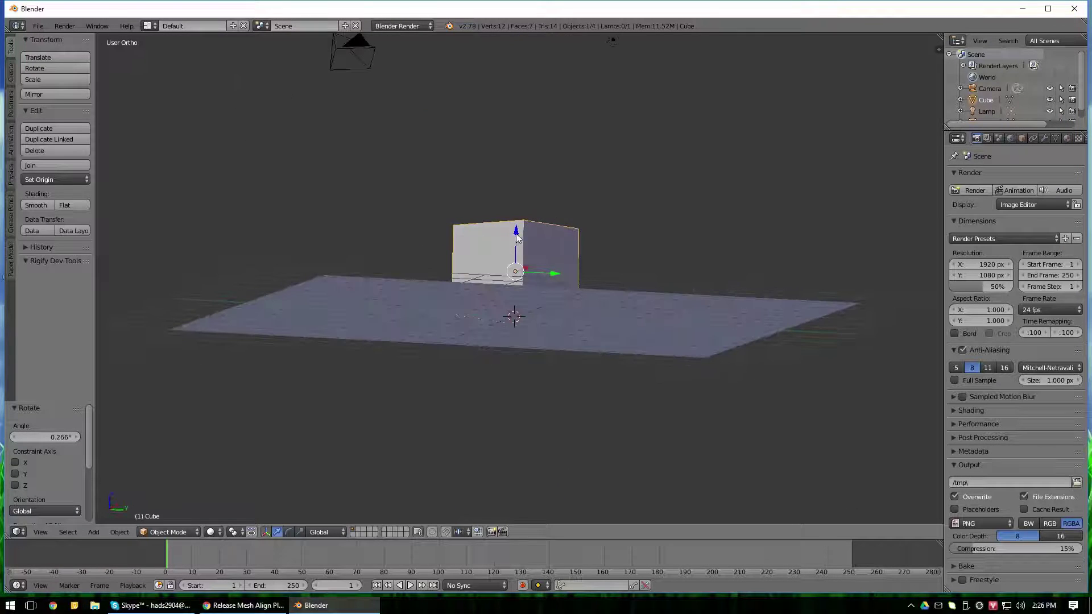
Lift the cube off the plane and select its whole mesh in edit mode
drag(518, 236, 492, 223)
middle_drag(521, 233, 480, 228)
key(Tab)
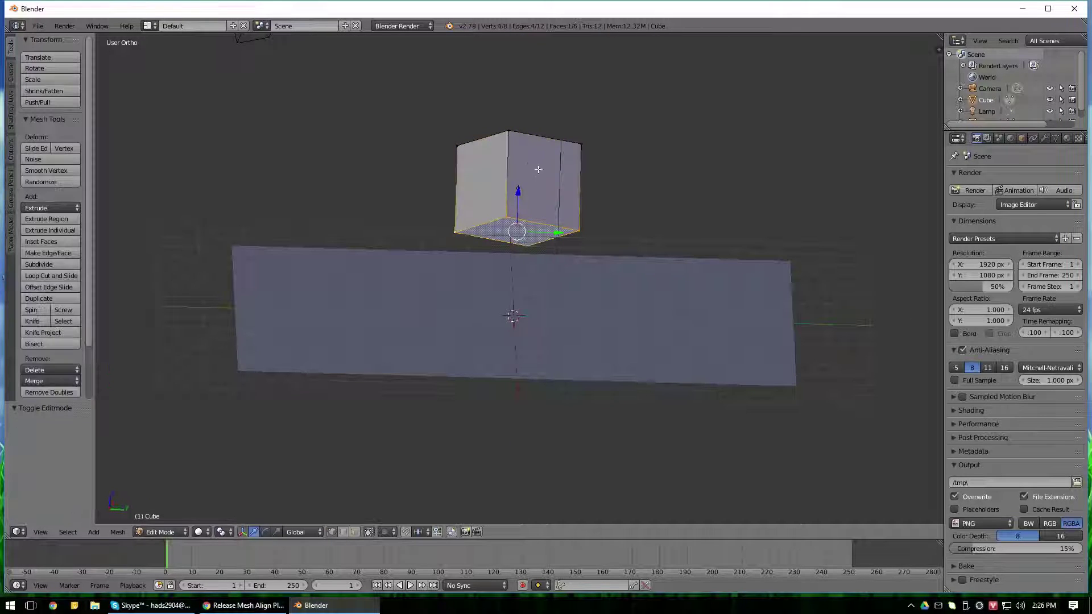
click(507, 141)
key(a)
key(Tab)
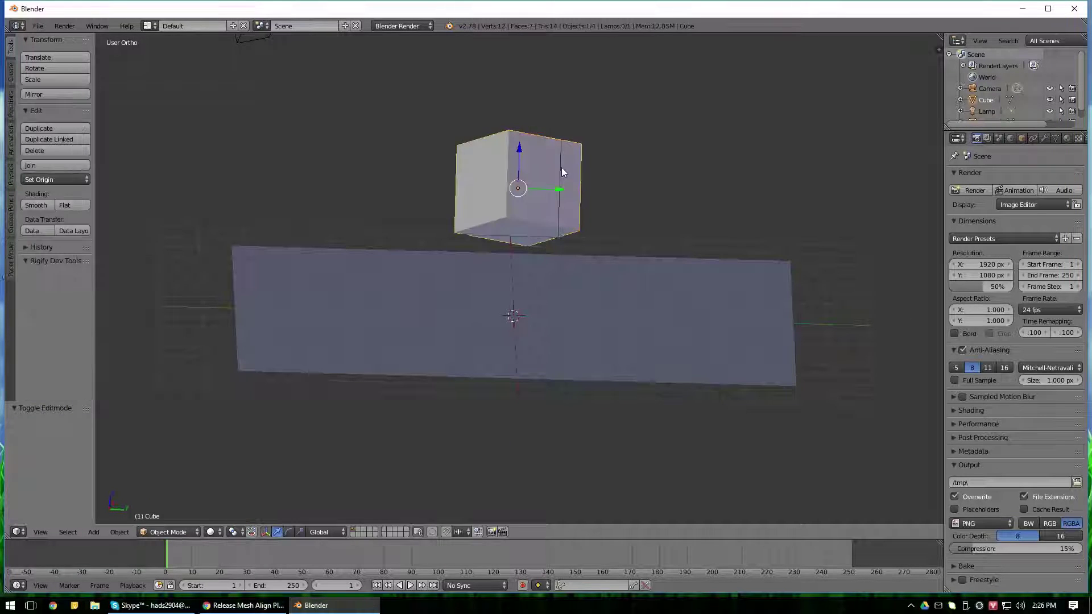
Select the floor plane and tilt it about -18.5°
middle_drag(561, 167, 520, 303)
right_click(520, 302)
mouse_move(665, 320)
middle_down()
mouse_move(629, 345)
mouse_move(646, 282)
mouse_move(669, 305)
middle_up()
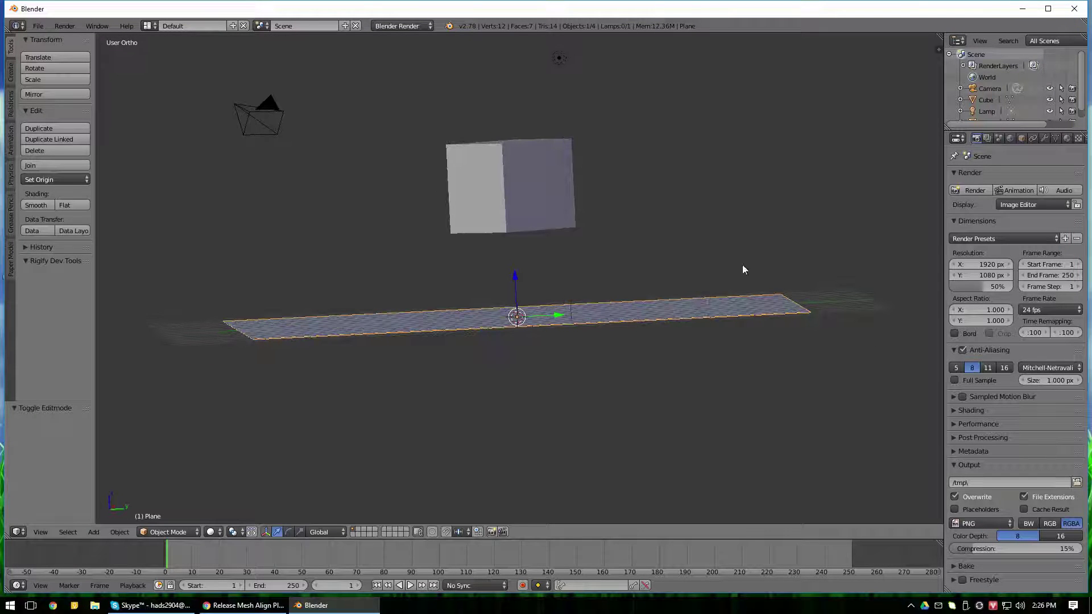
key(r)
click(734, 144)
Reselect the cube and toggle it into and out of edit mode
right_click(472, 168)
middle_drag(472, 167, 484, 207)
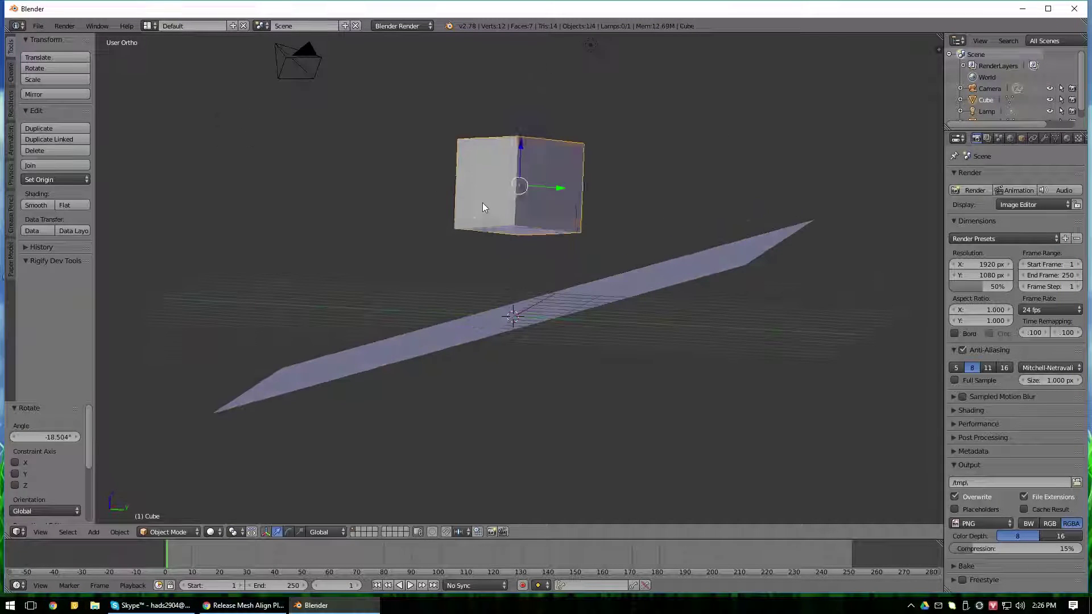
key(Tab)
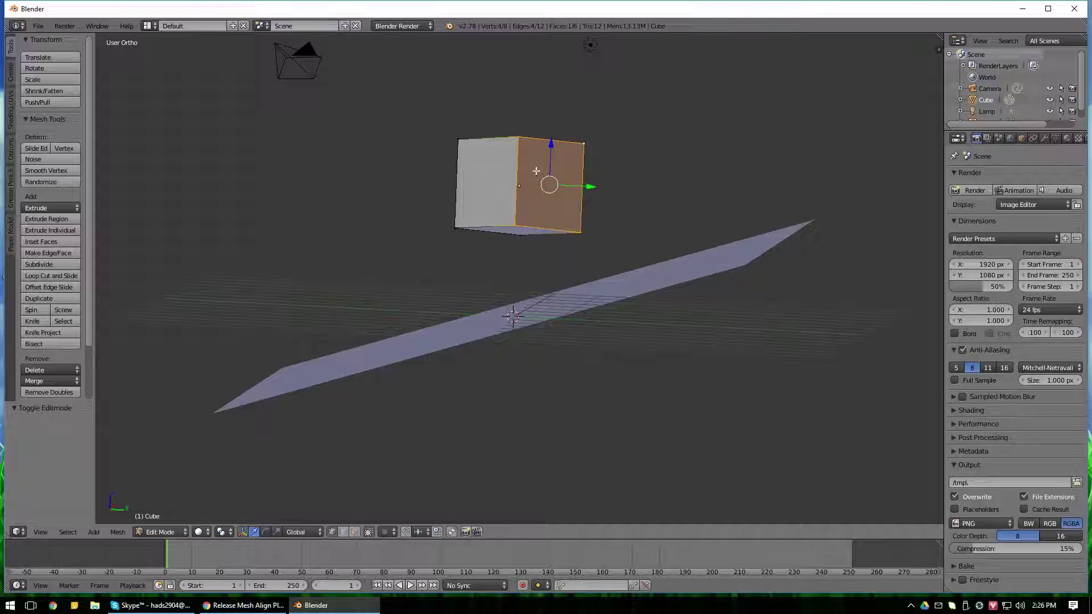
middle_drag(523, 278, 635, 248)
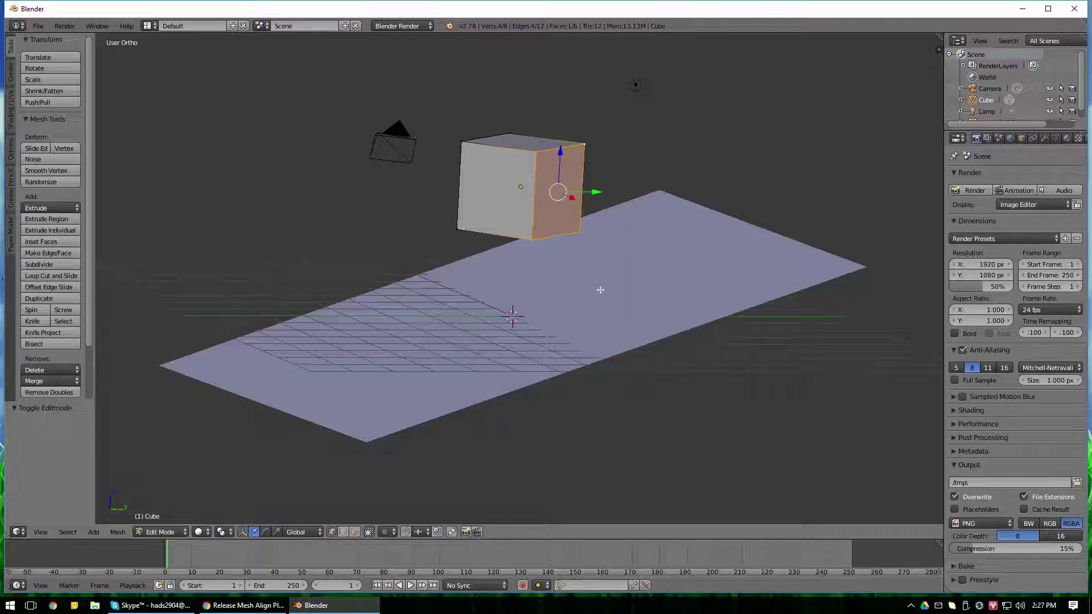
key(Tab)
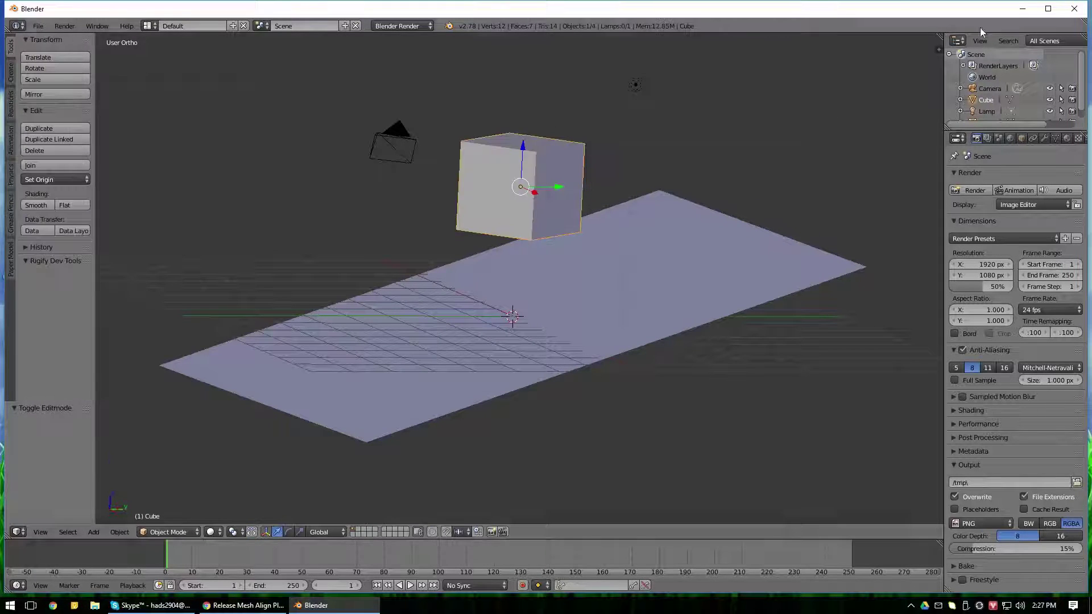
Minimize Blender and bring back the Mesh Align Plus release page in Chrome
click(1022, 8)
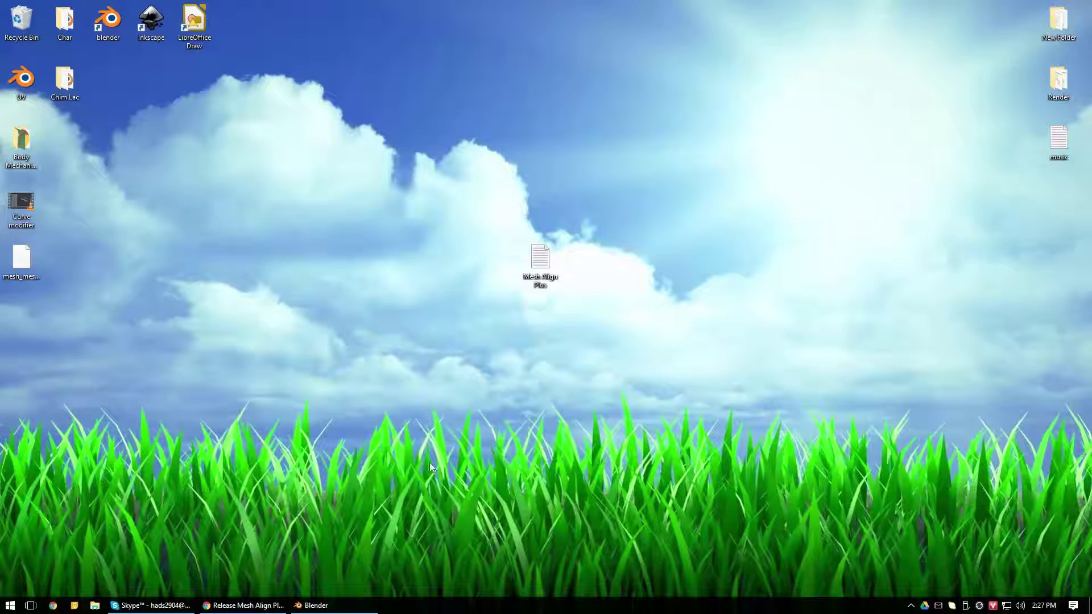
click(243, 605)
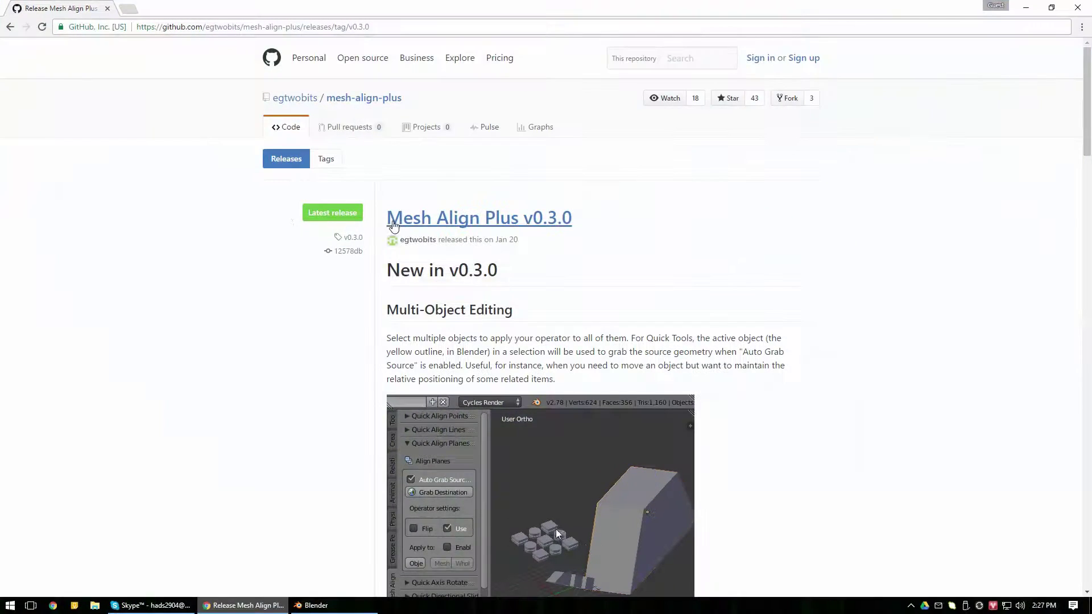
drag(388, 218, 512, 212)
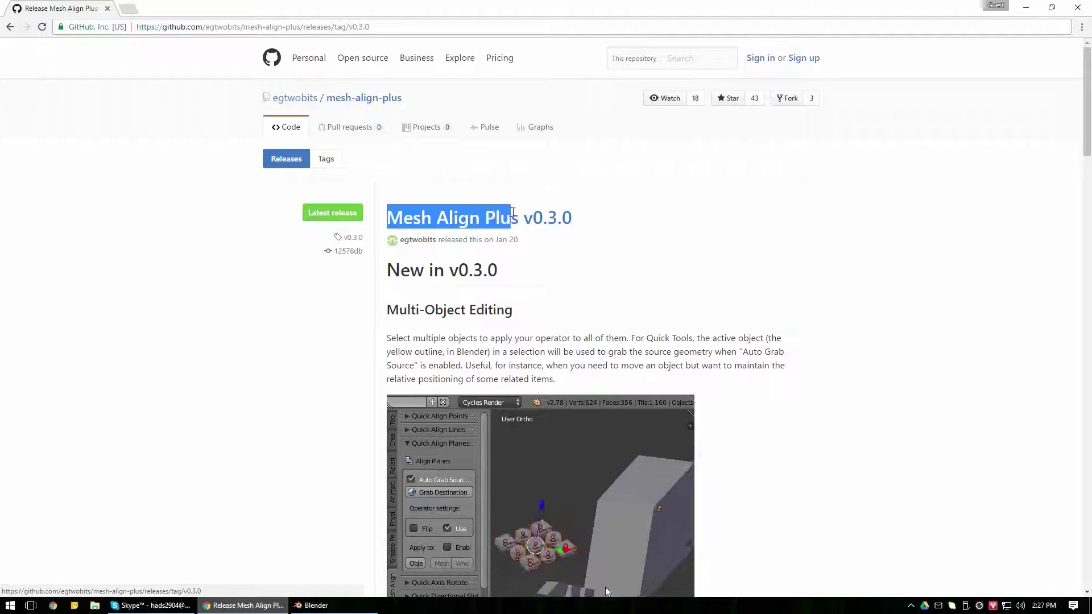
click(515, 219)
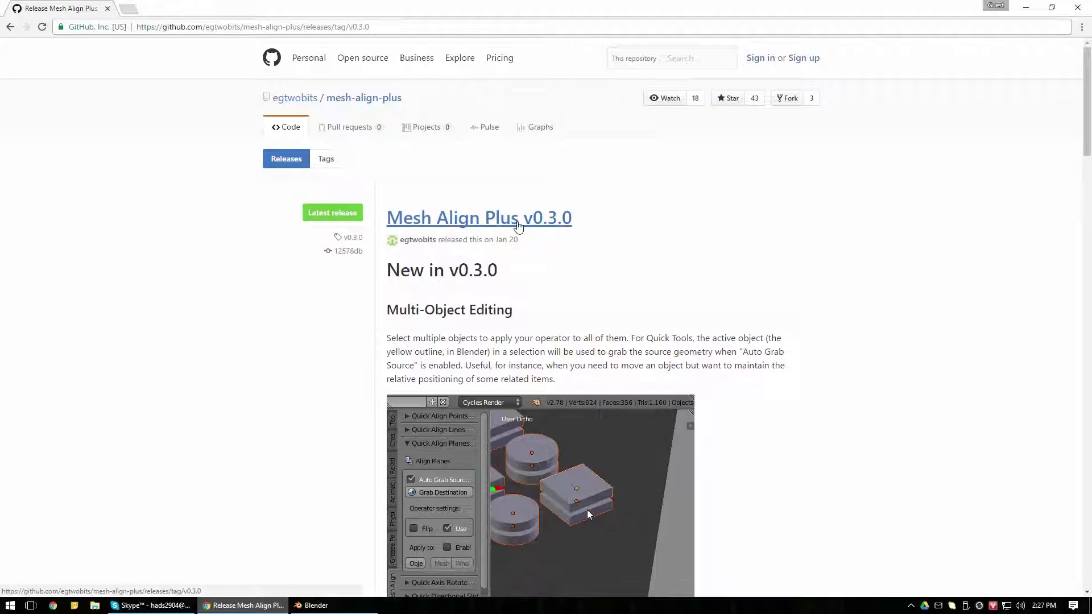
scroll(840, 313, down, 3)
scroll(840, 313, up, 3)
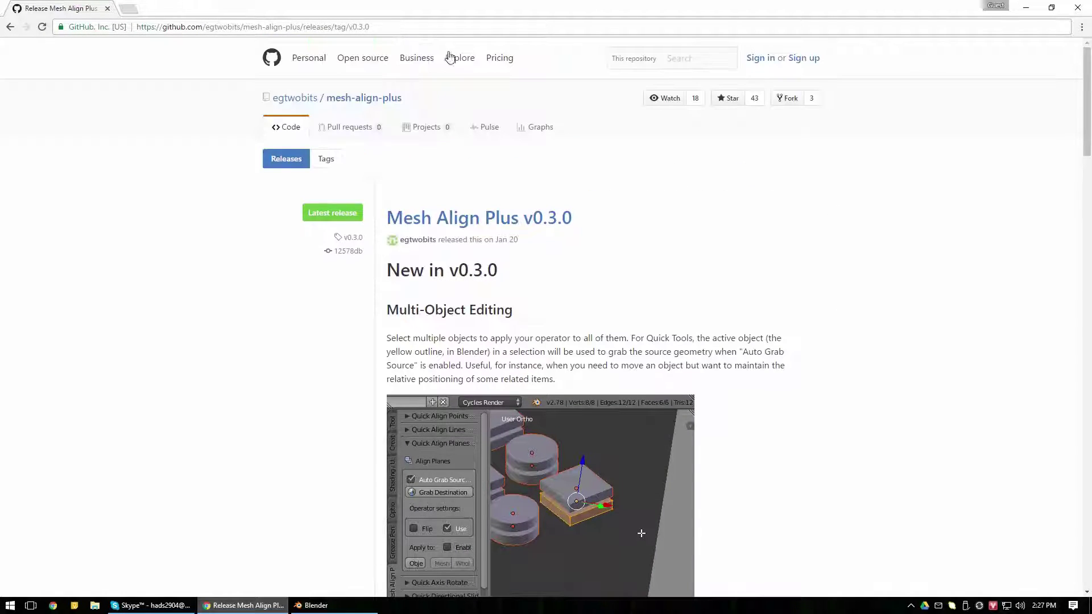
click(415, 28)
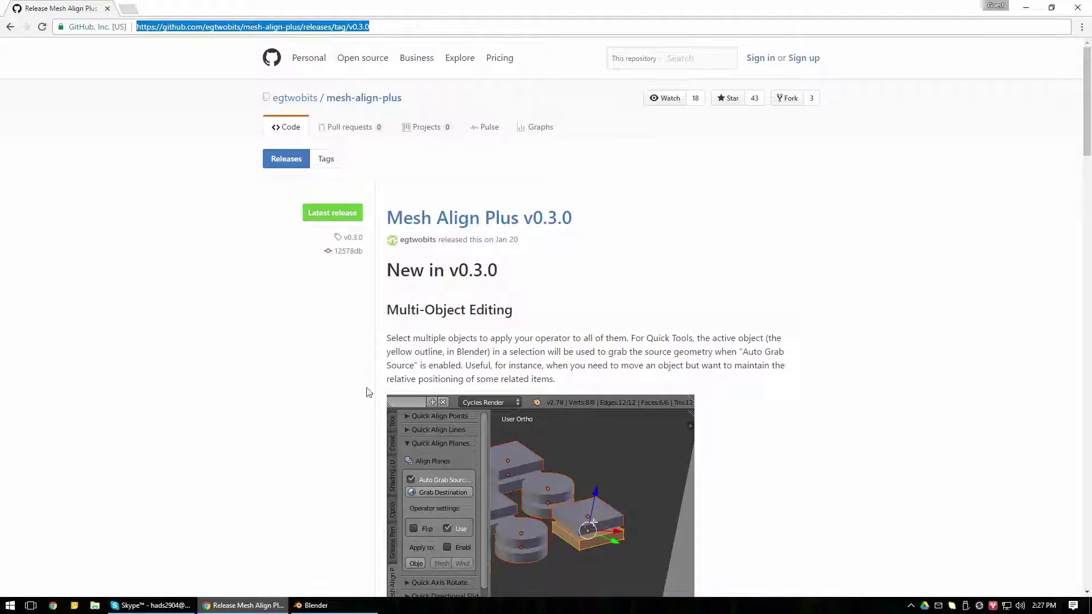
click(821, 483)
Scroll the v0.3.0 release page down to its Downloads section
scroll(791, 455, down, 4)
scroll(795, 370, down, 3)
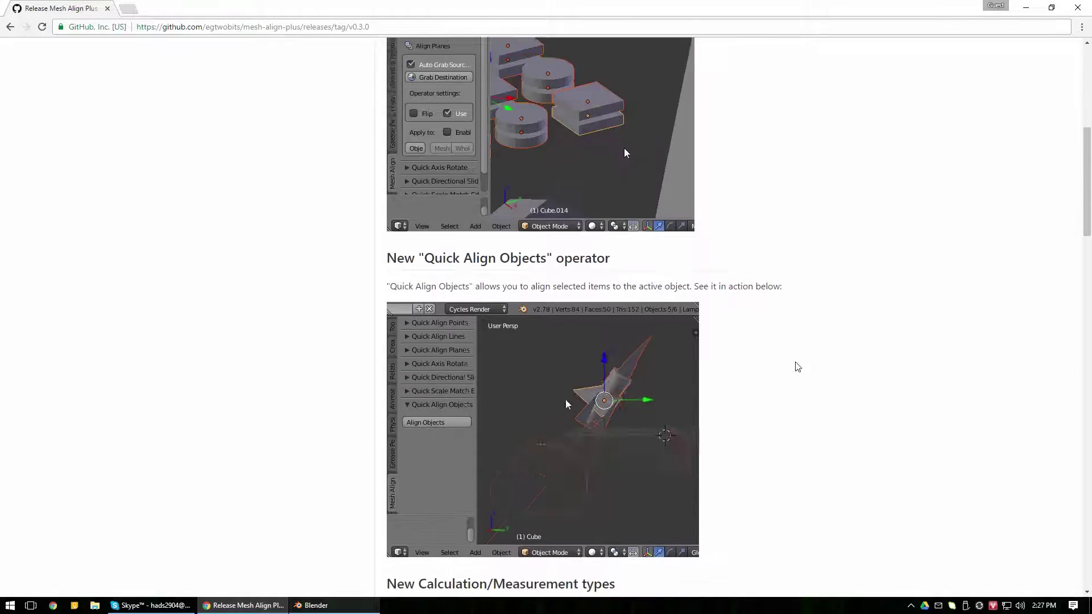
scroll(798, 367, down, 7)
scroll(804, 366, down, 10)
scroll(813, 369, down, 5)
scroll(819, 370, down, 9)
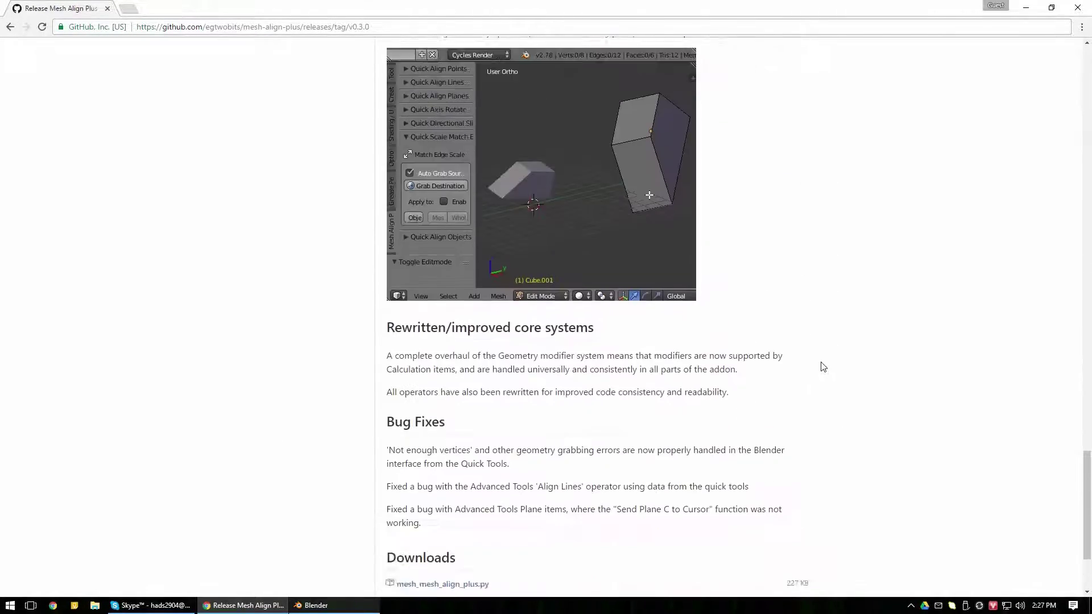
scroll(819, 369, down, 3)
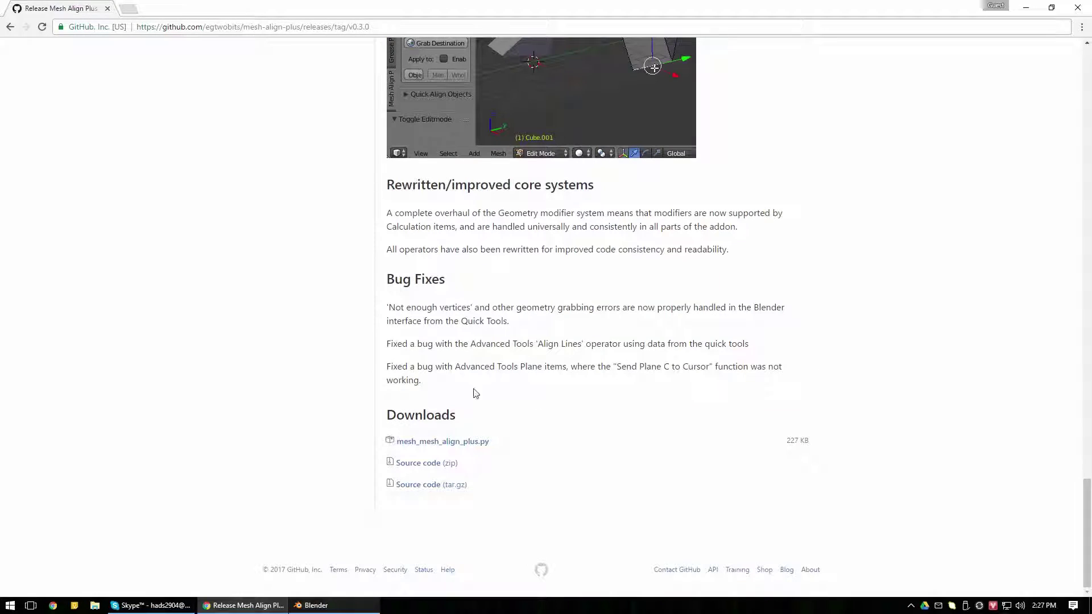
Save mesh_mesh_align_plus.py from its download link to the desktop
right_click(477, 443)
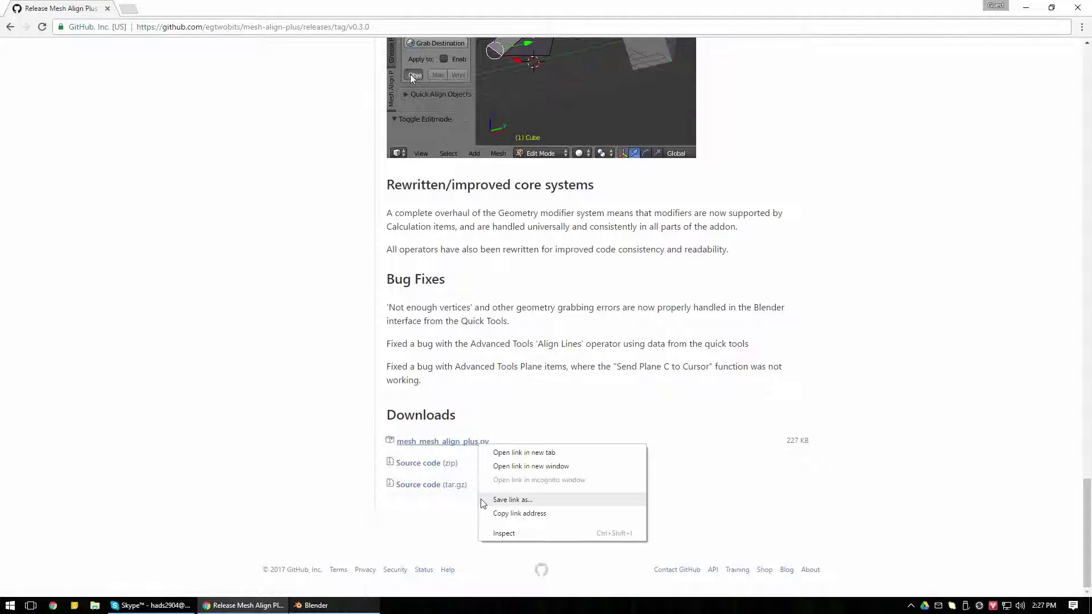
click(522, 501)
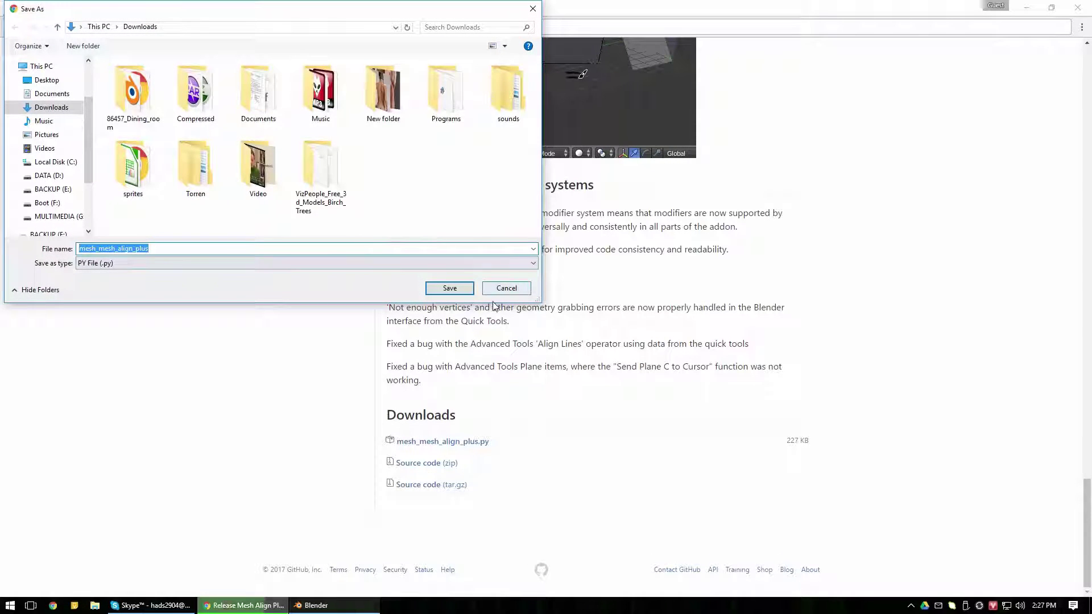
click(508, 288)
Minimize Chrome, restore Blender and open User Preferences with Ctrl+Alt+U
click(1028, 10)
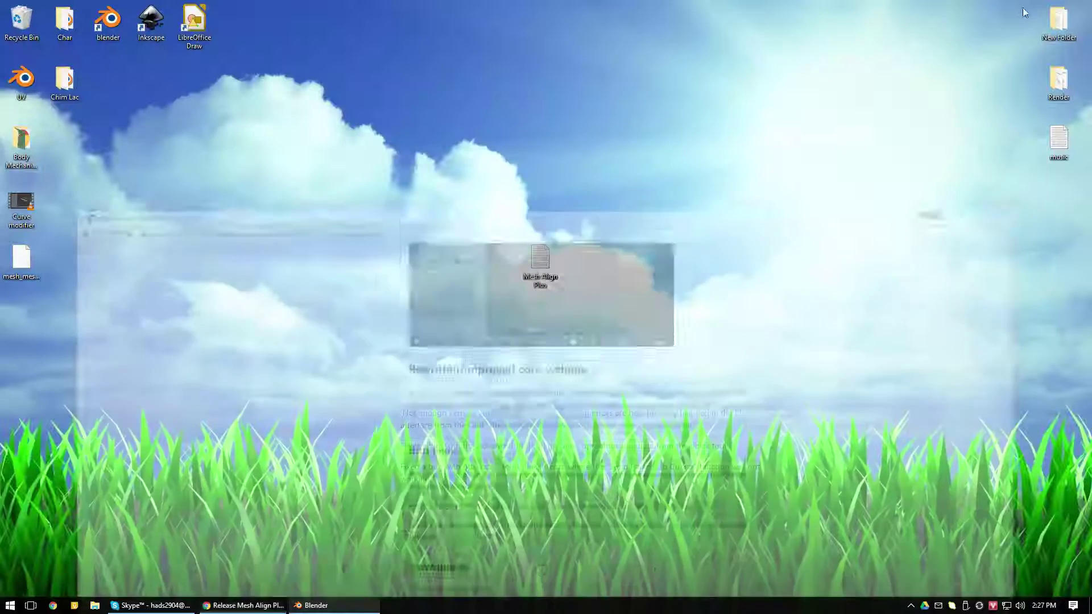
drag(26, 274, 287, 214)
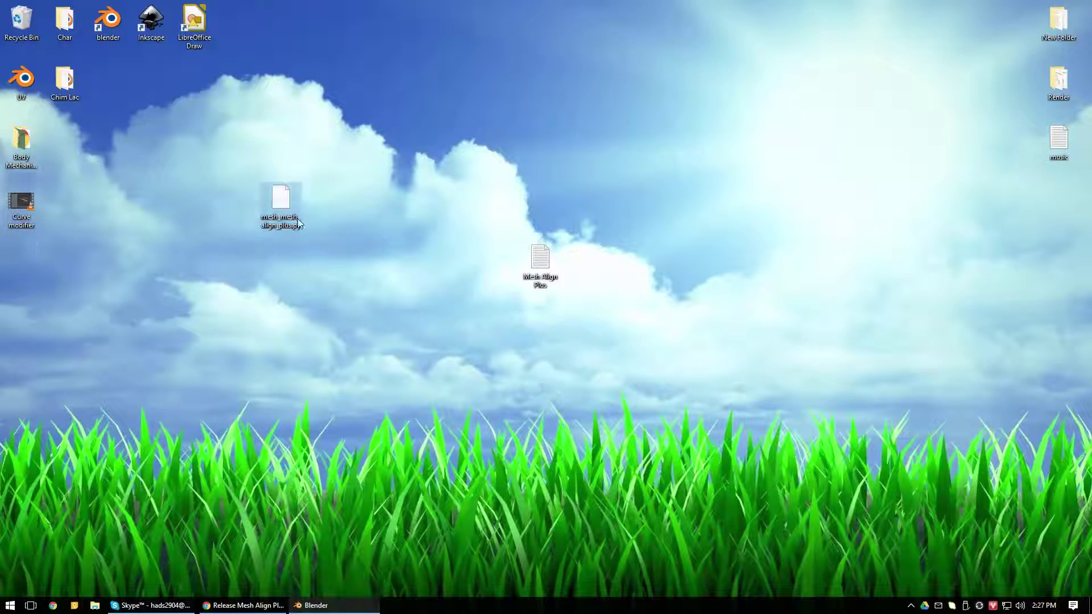
click(317, 605)
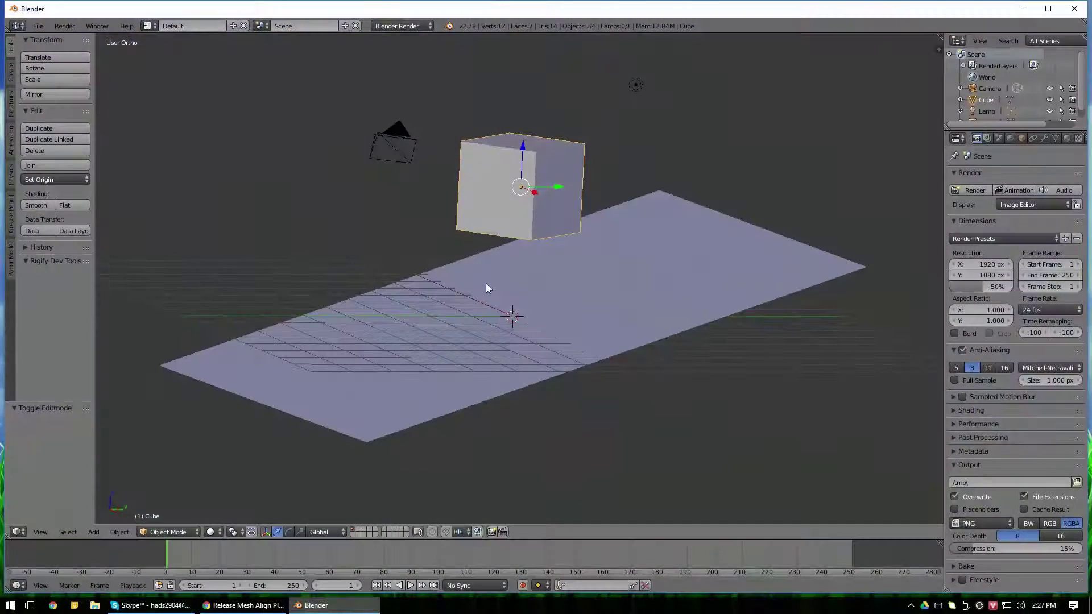
key(ctrl+alt+u)
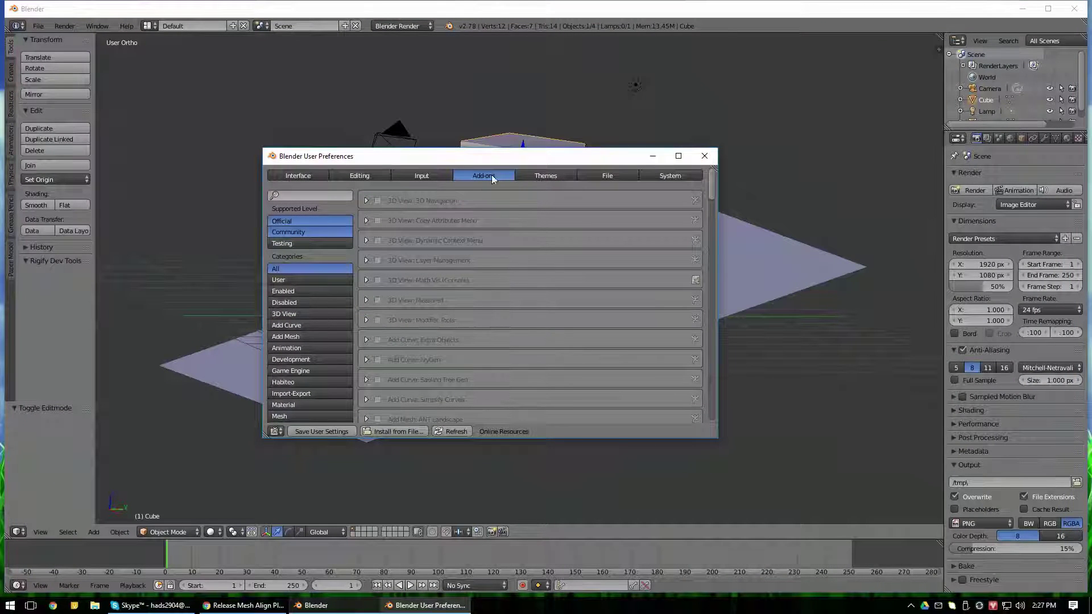
Reopen preferences and choose mesh_mesh_align_plus.py from the Desktop via Install from File
click(704, 156)
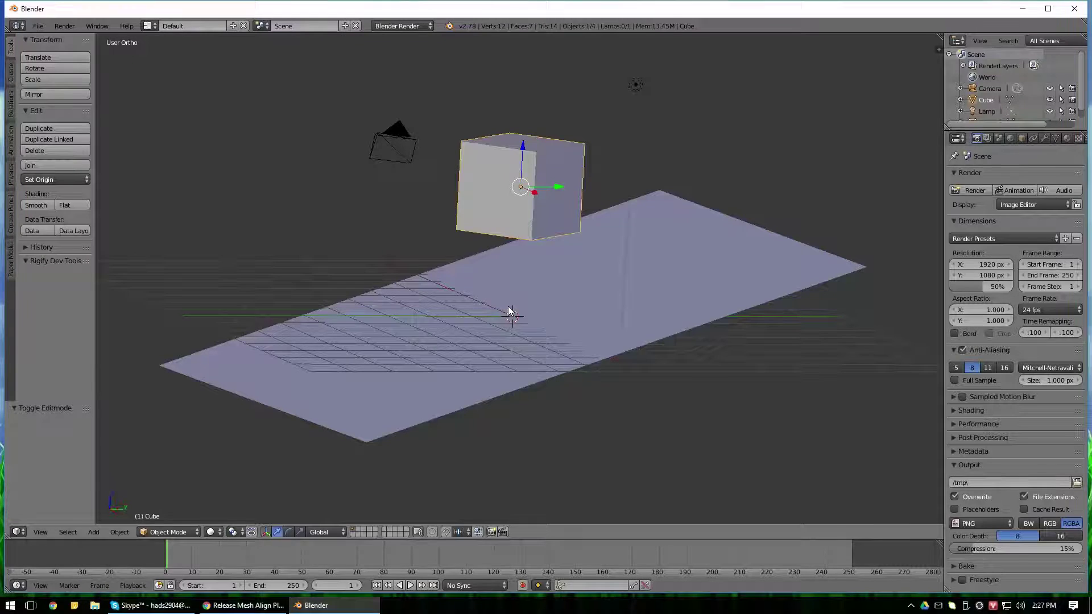
key(ctrl+alt+u)
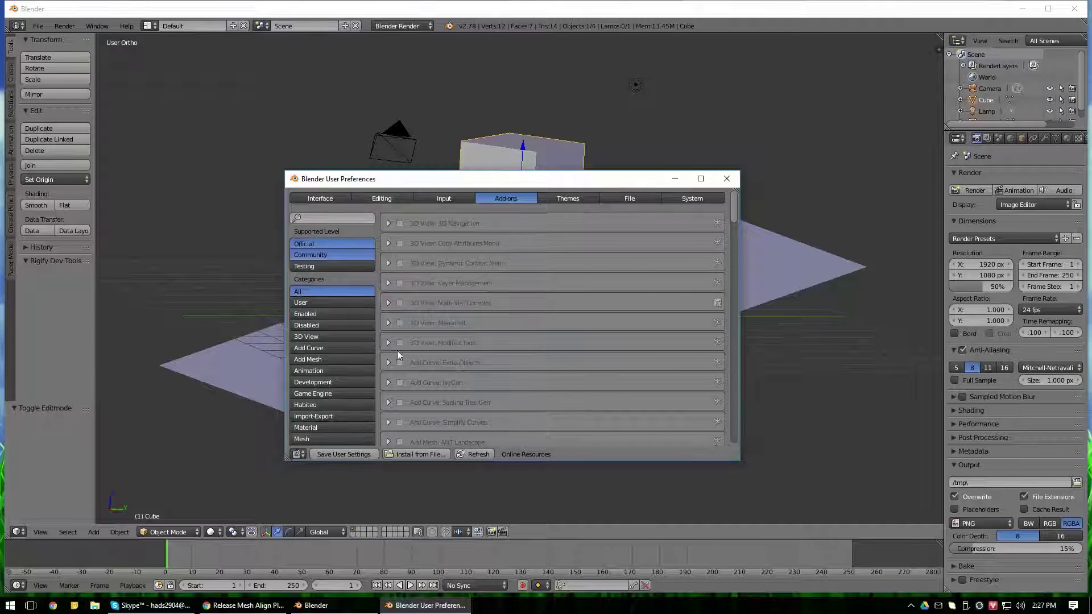
click(411, 453)
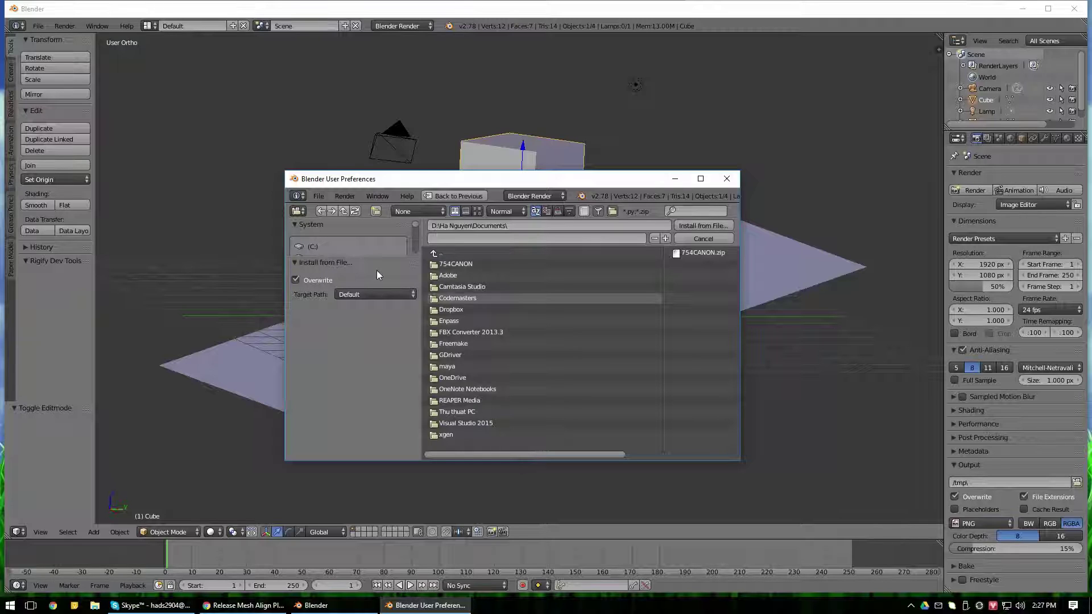
drag(380, 257, 354, 325)
scroll(349, 293, down, 5)
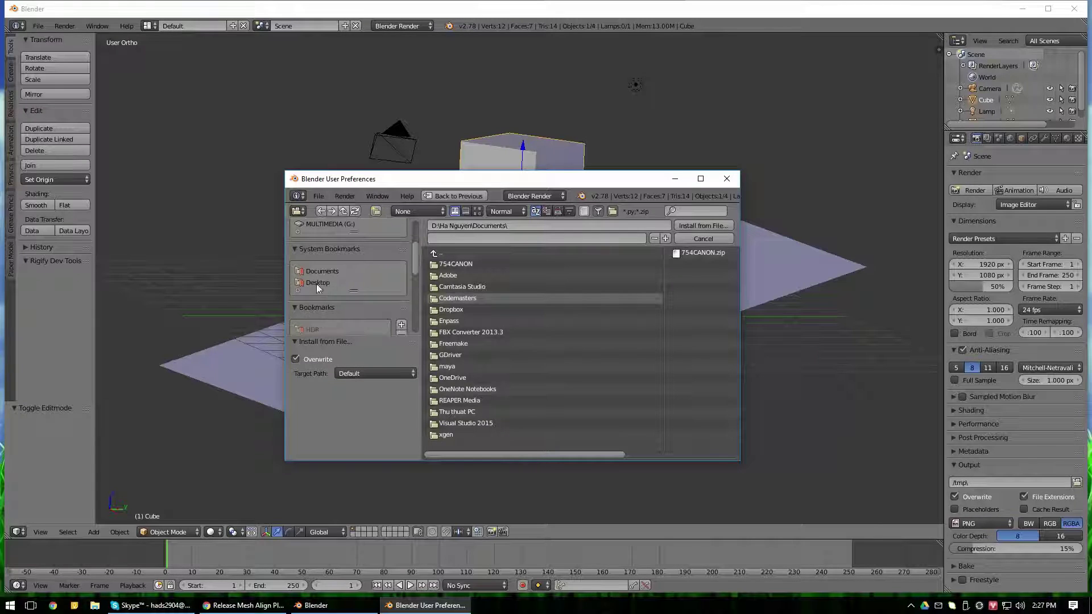
click(317, 283)
click(487, 322)
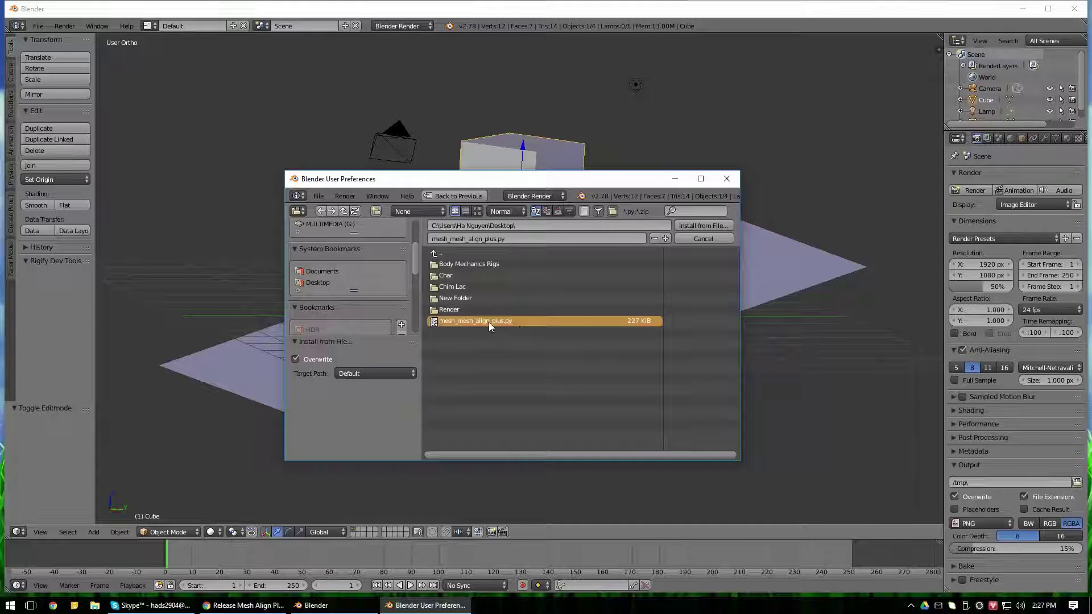
Install the file, enable Mesh Align Plus and save the user settings
click(705, 226)
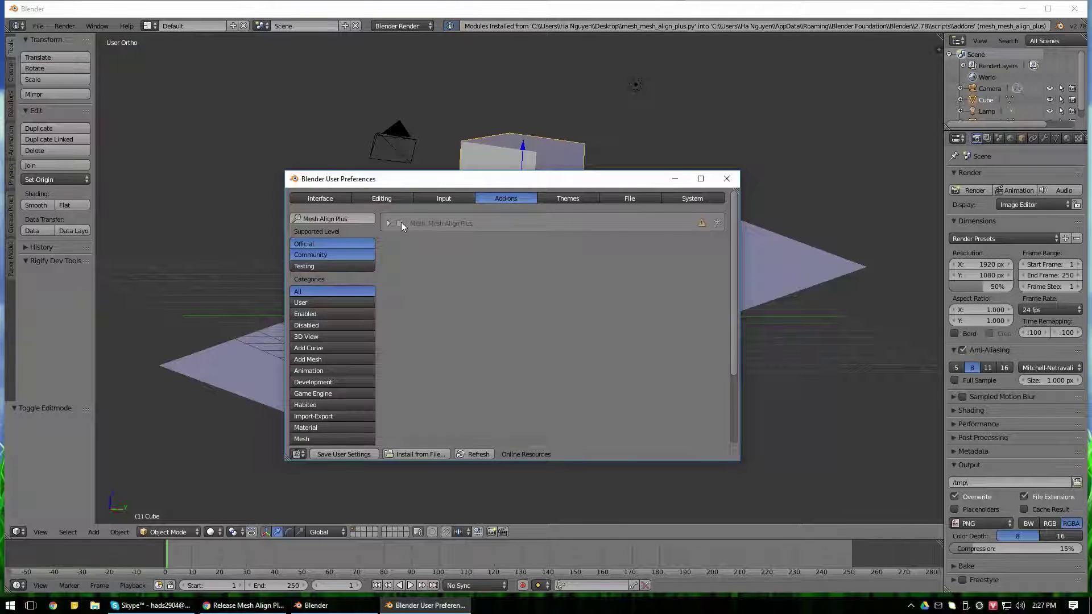
click(399, 223)
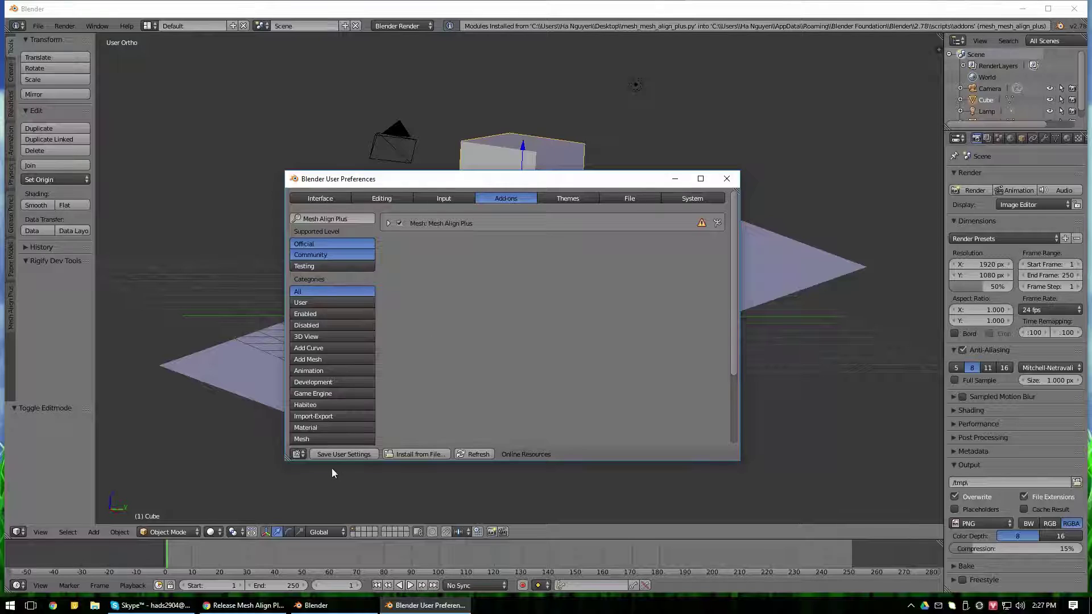
click(337, 454)
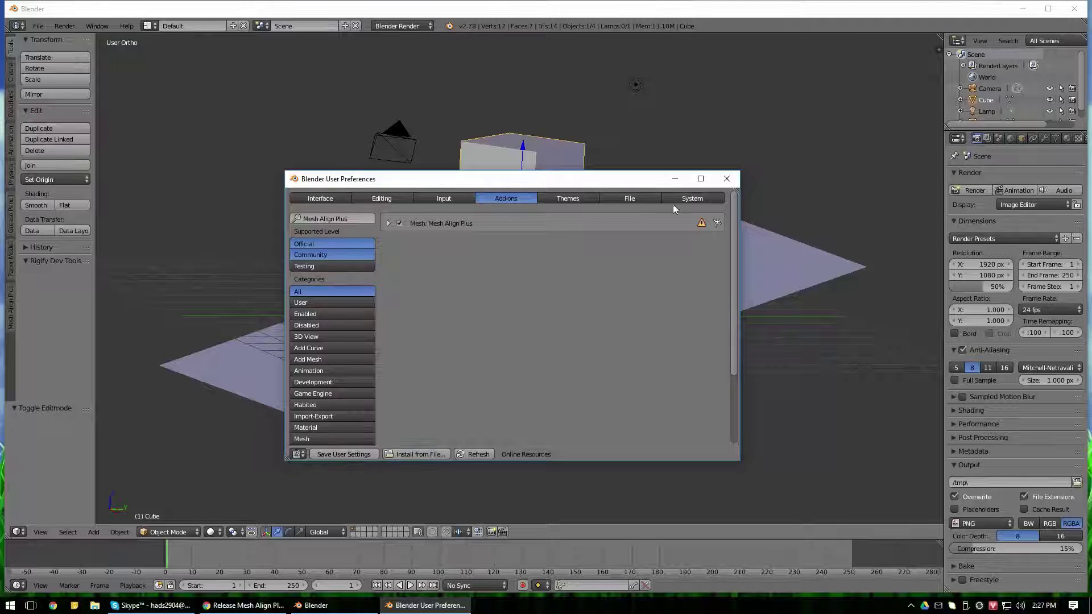
Close preferences and open the Mesh Align Plus tool-shelf tab, widened to show Quick Align tools
click(718, 183)
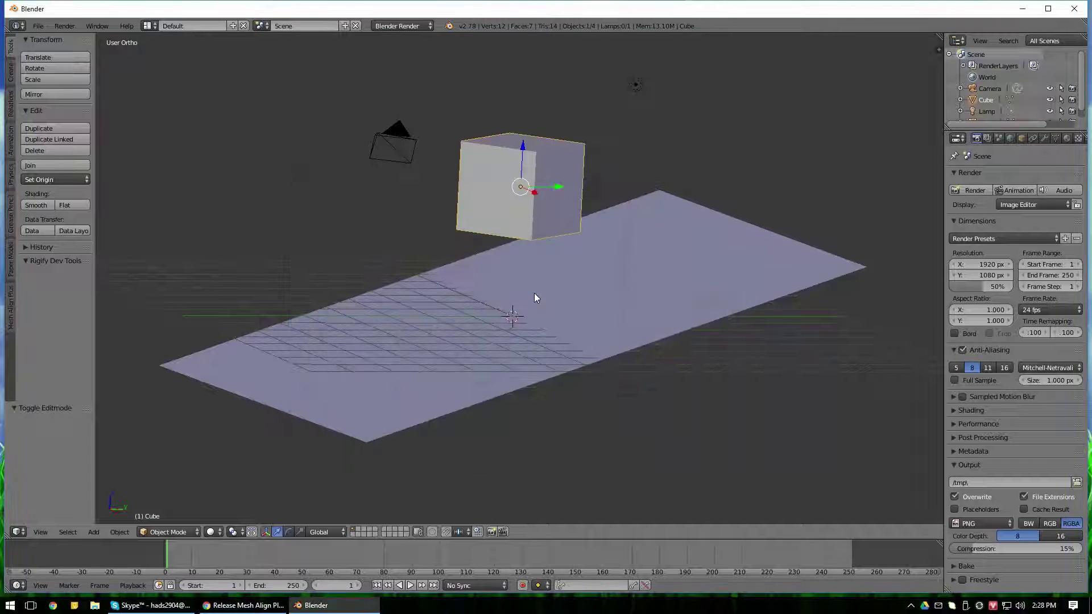
middle_drag(534, 292, 207, 295)
middle_drag(455, 322, 286, 302)
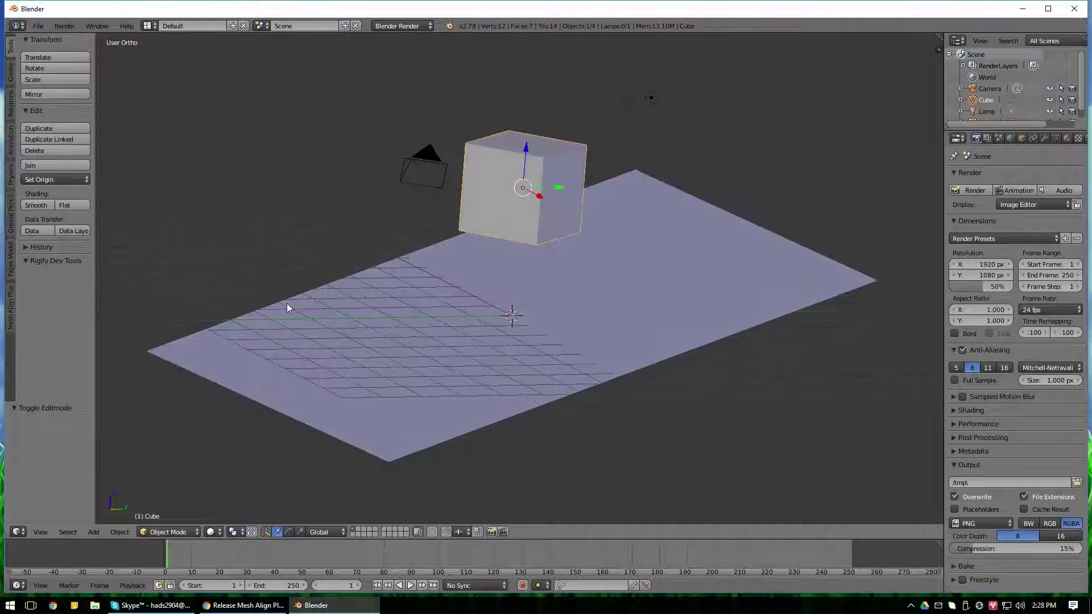
click(10, 307)
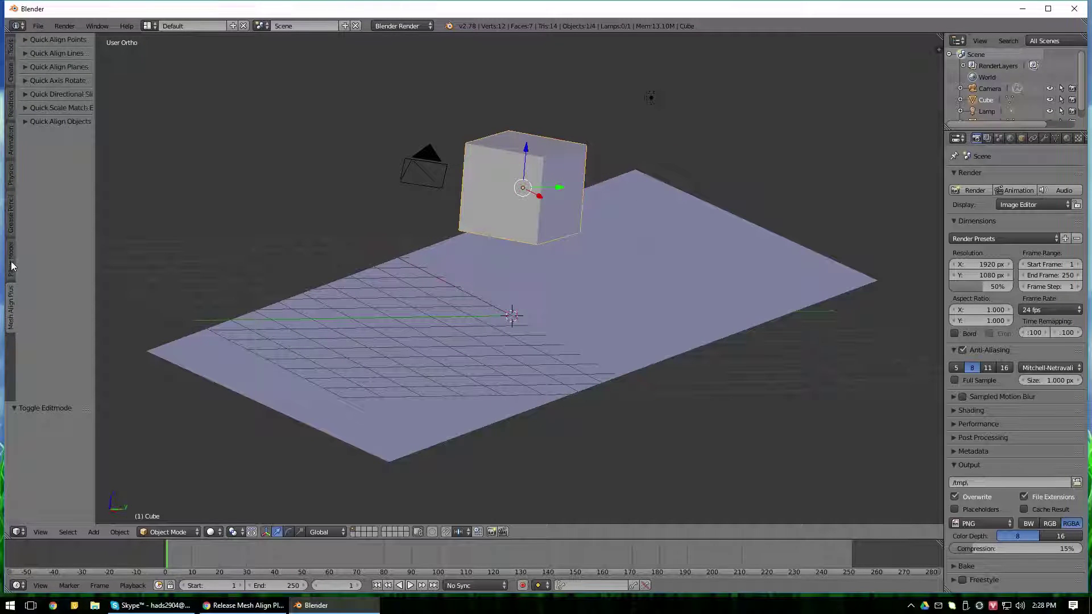
click(11, 263)
click(11, 304)
drag(94, 285, 152, 295)
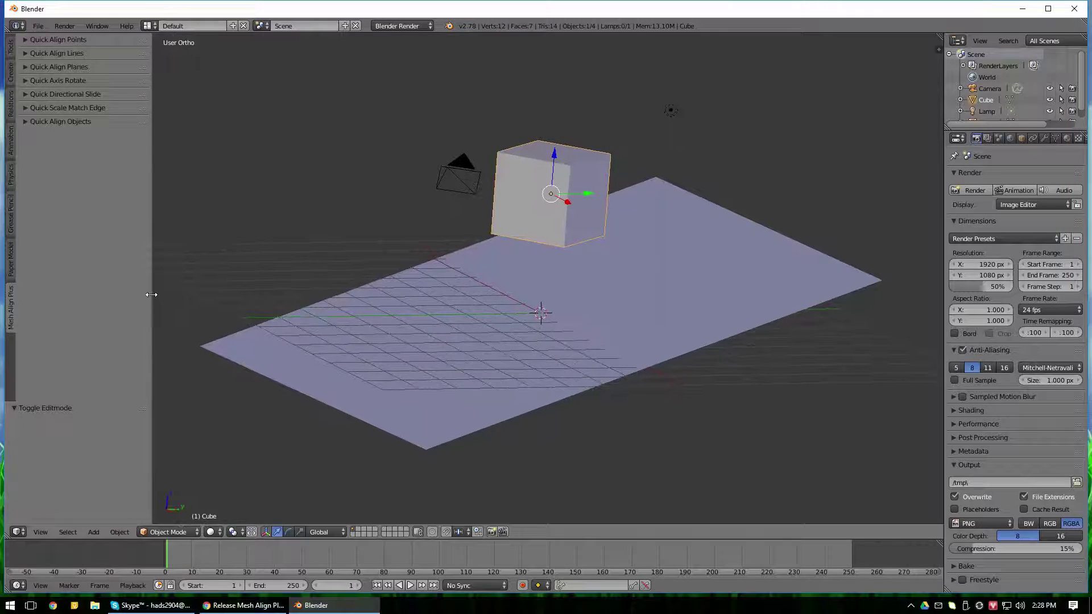
mouse_move(341, 216)
middle_down()
mouse_move(559, 260)
mouse_move(532, 315)
mouse_move(571, 316)
mouse_move(606, 348)
mouse_move(515, 281)
mouse_move(550, 314)
mouse_move(483, 298)
mouse_move(550, 280)
mouse_move(517, 236)
mouse_move(532, 292)
middle_up()
Select the cube, toggle it into edit mode, then select the plane
right_click(547, 331)
right_click(549, 207)
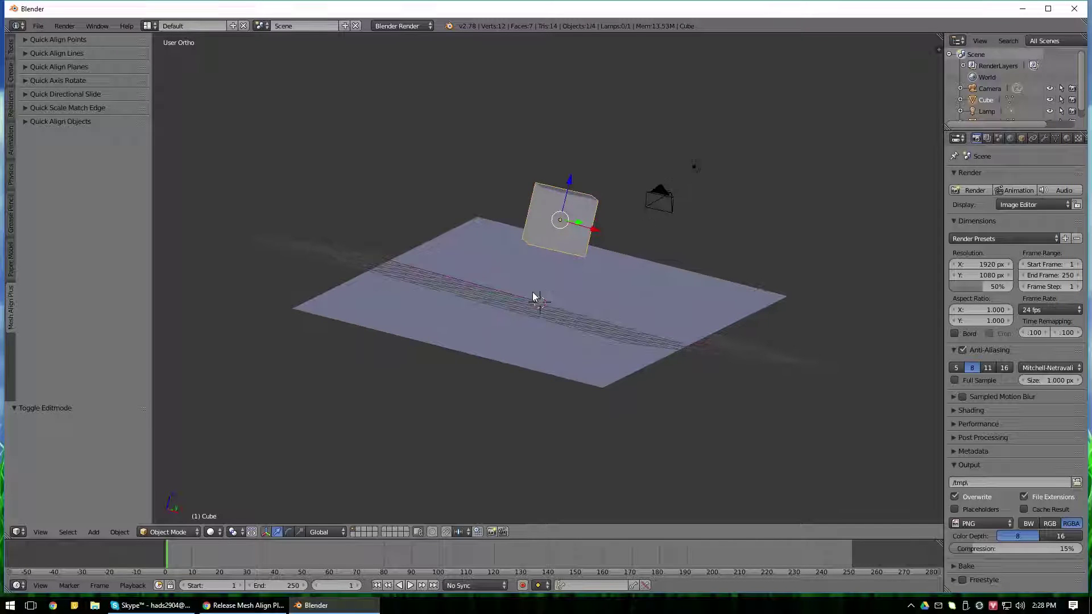
key(Tab)
key(Tab)
right_click(479, 308)
mouse_move(479, 308)
middle_down()
mouse_move(452, 350)
mouse_move(735, 343)
middle_up()
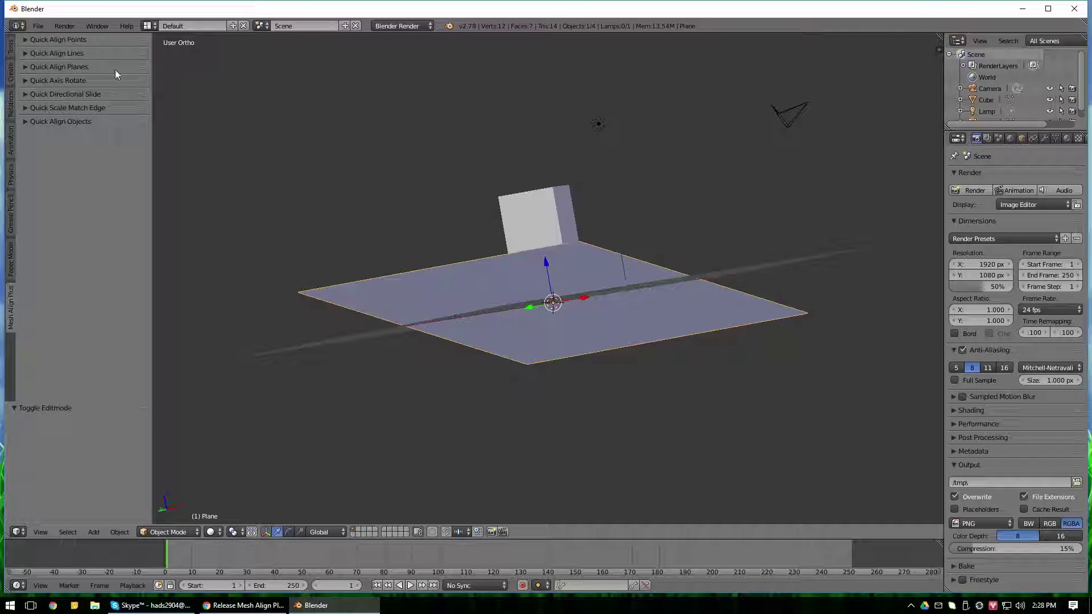
Expand Quick Align Planes and grab three plane corners as the destination
click(25, 67)
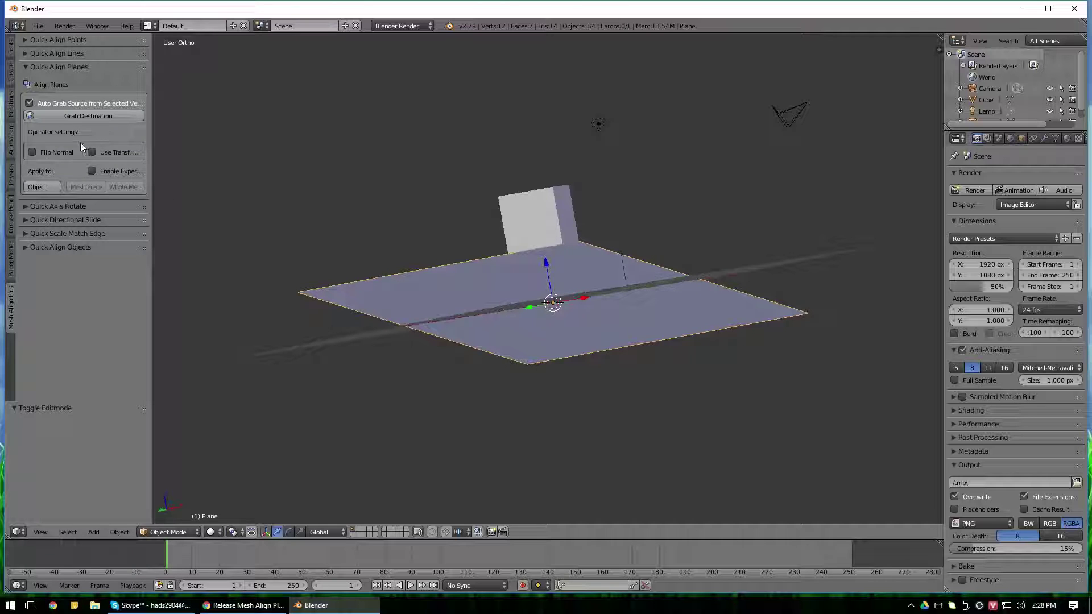
key(Tab)
key(a)
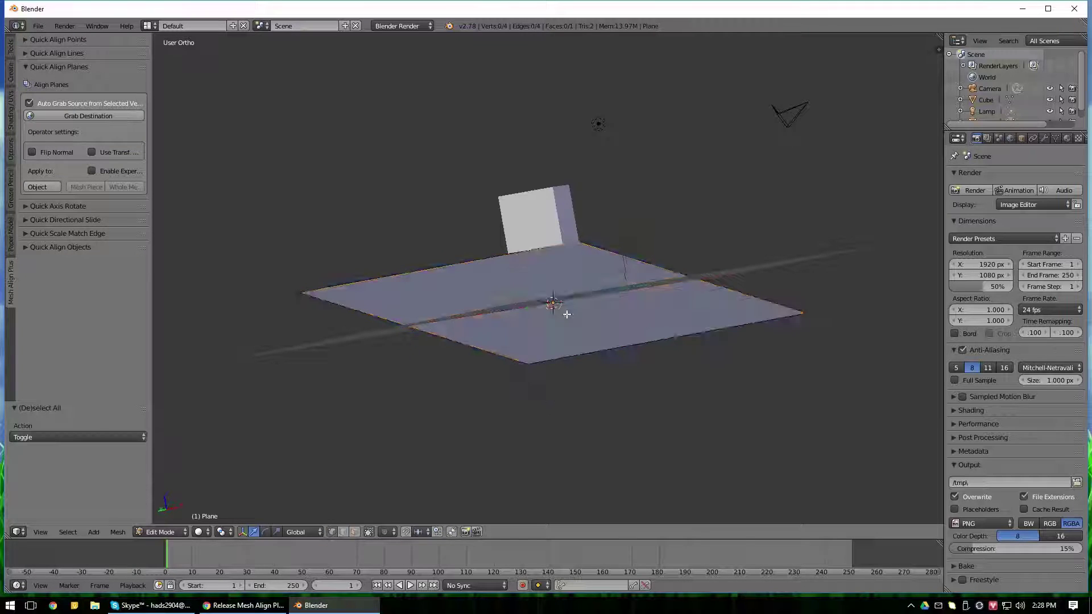
middle_drag(560, 309, 561, 415)
right_click(298, 269)
shift+right_click(500, 444)
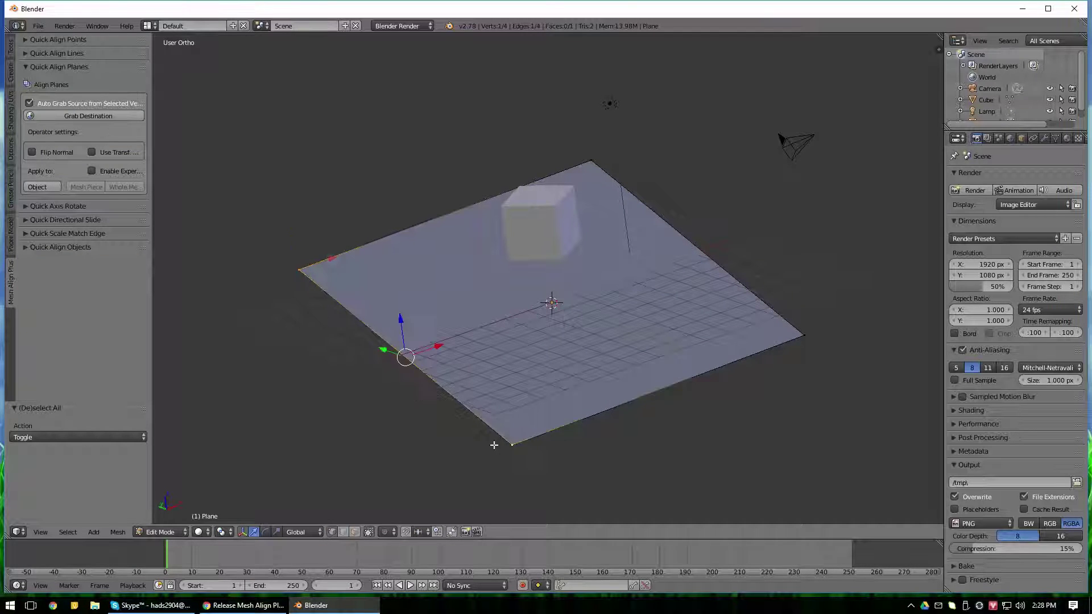
shift+right_click(807, 348)
middle_drag(616, 375, 519, 378)
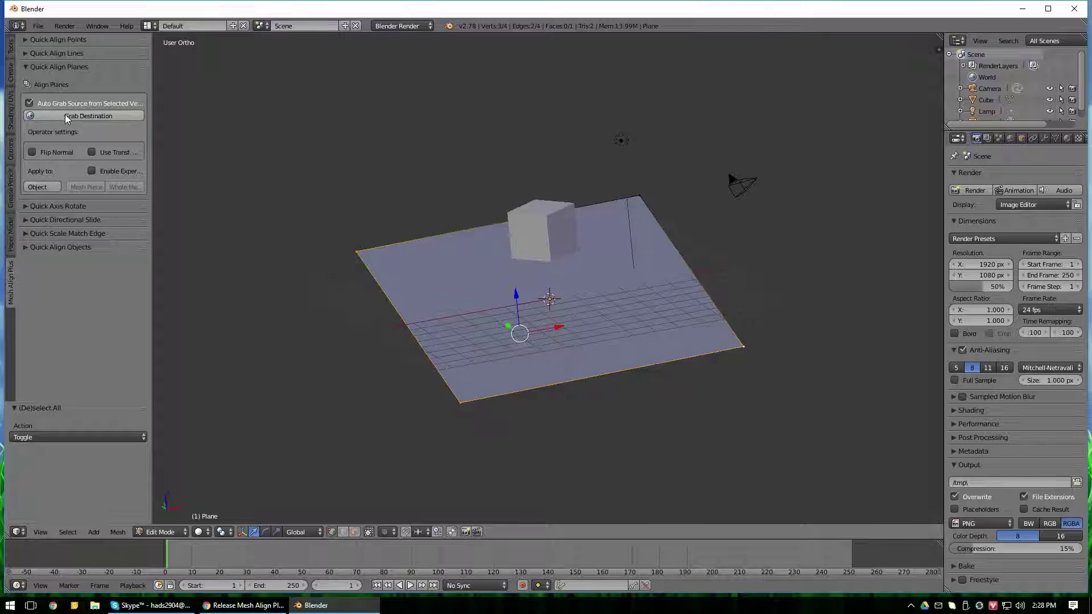
click(99, 115)
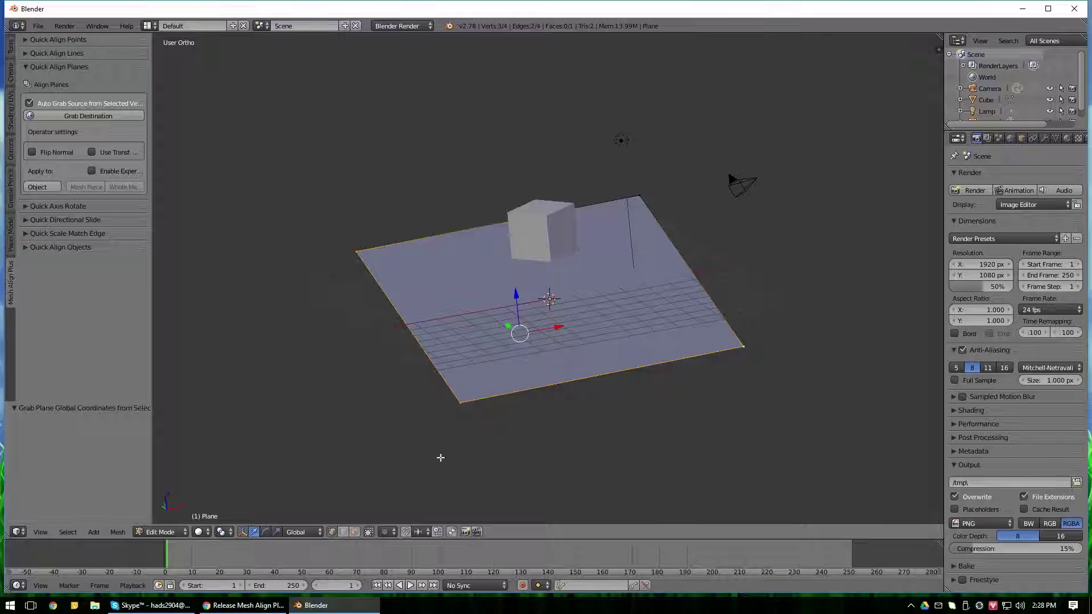
Pick three cube corners as the source and apply the alignment to the cube object
key(Tab)
right_click(551, 226)
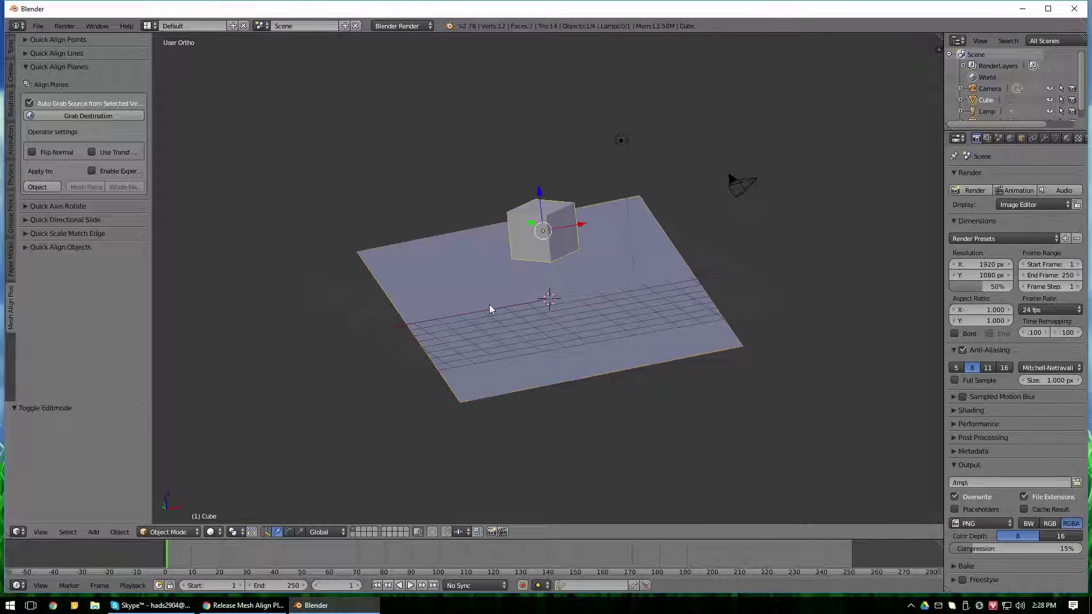
mouse_move(489, 305)
middle_down()
mouse_move(425, 265)
mouse_move(581, 309)
mouse_move(528, 292)
mouse_move(534, 250)
middle_up()
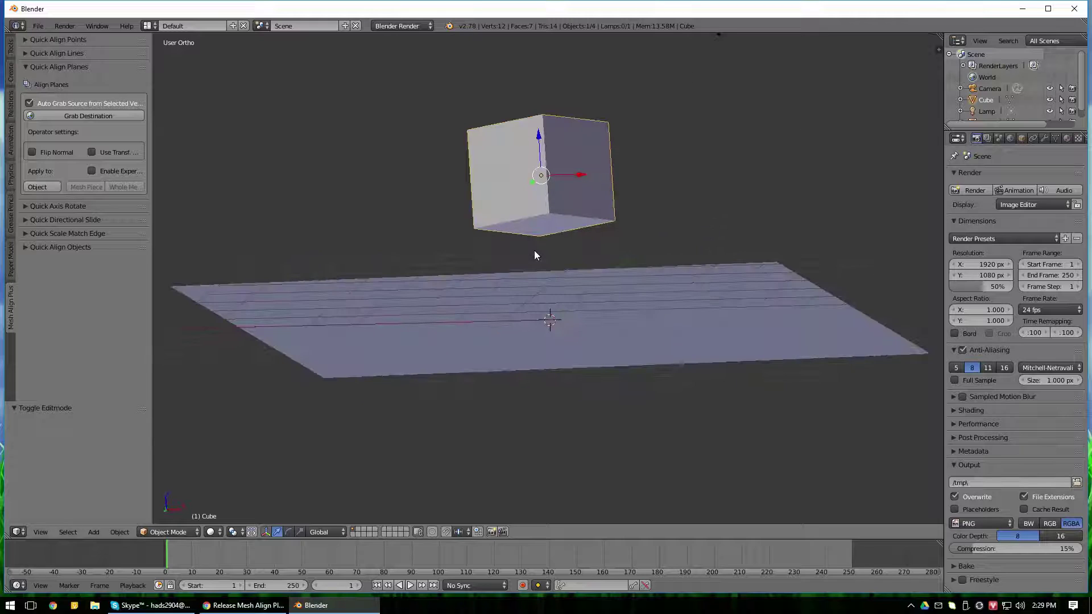
key(Tab)
right_click(487, 220)
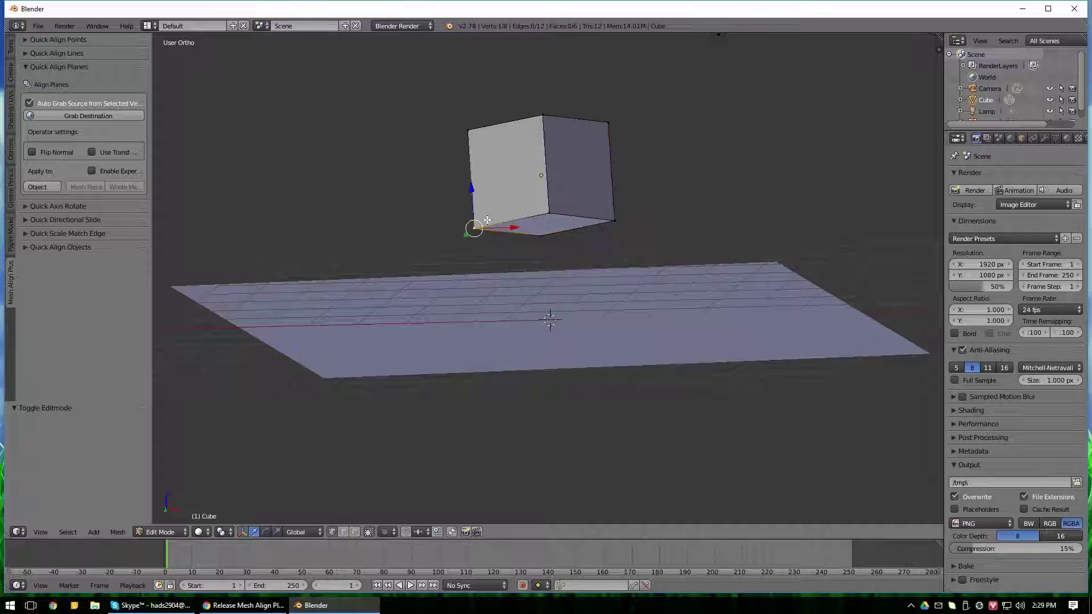
shift+right_click(544, 206)
shift+right_click(544, 240)
mouse_move(545, 240)
middle_down()
mouse_move(568, 255)
mouse_move(542, 279)
middle_up()
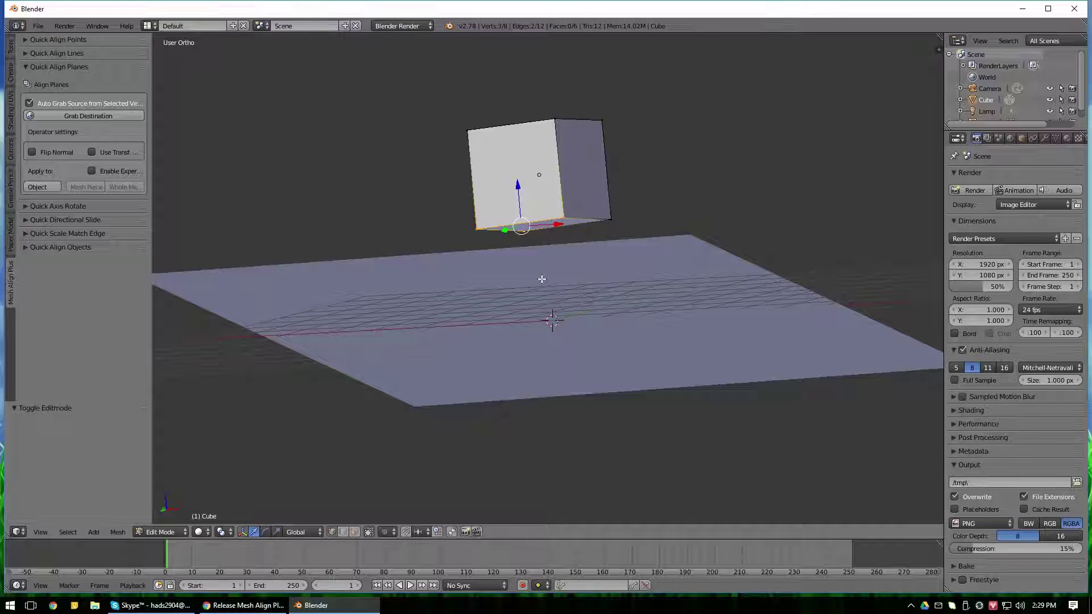
key(Tab)
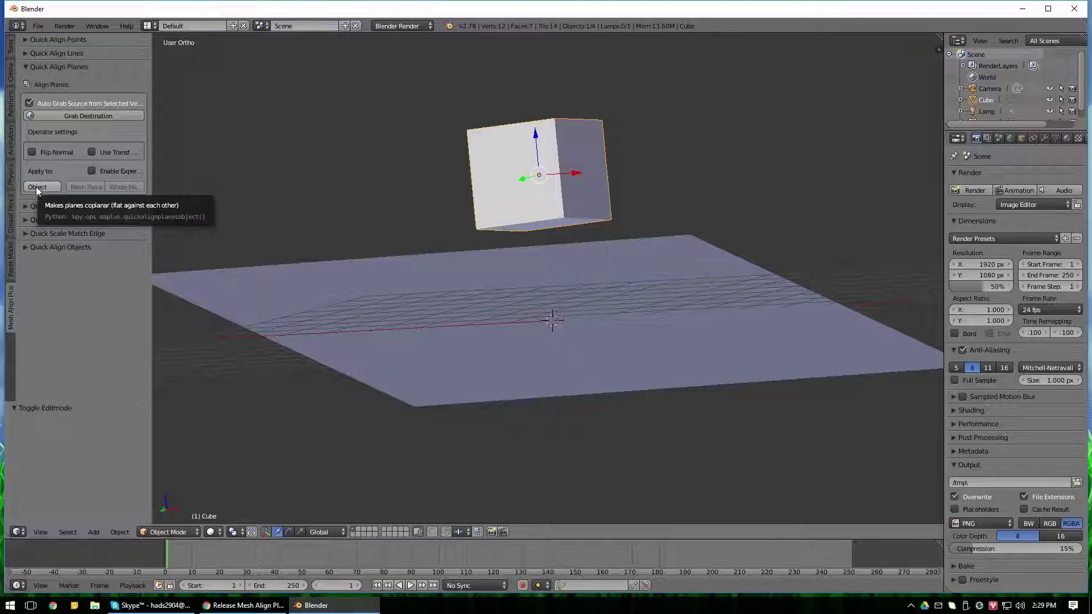
click(35, 186)
mouse_move(341, 239)
middle_down()
mouse_move(553, 253)
mouse_move(556, 303)
mouse_move(467, 309)
middle_up()
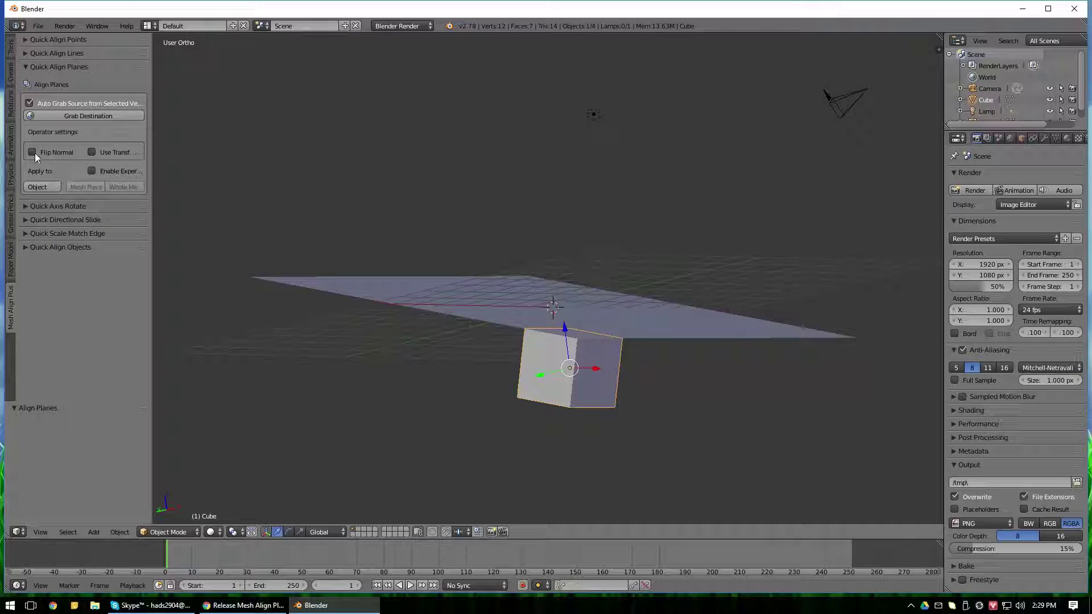
Enable Flip Normal and reapply the plane alignment to the cube object
click(34, 153)
click(37, 186)
mouse_move(433, 296)
middle_down()
mouse_move(491, 312)
mouse_move(408, 312)
mouse_move(476, 322)
mouse_move(467, 318)
mouse_move(492, 371)
mouse_move(554, 374)
mouse_move(460, 324)
mouse_move(377, 357)
mouse_move(525, 385)
mouse_move(493, 353)
mouse_move(394, 322)
mouse_move(414, 318)
middle_up()
Select the plane, then the cube again, orbiting to inspect the result
right_click(503, 332)
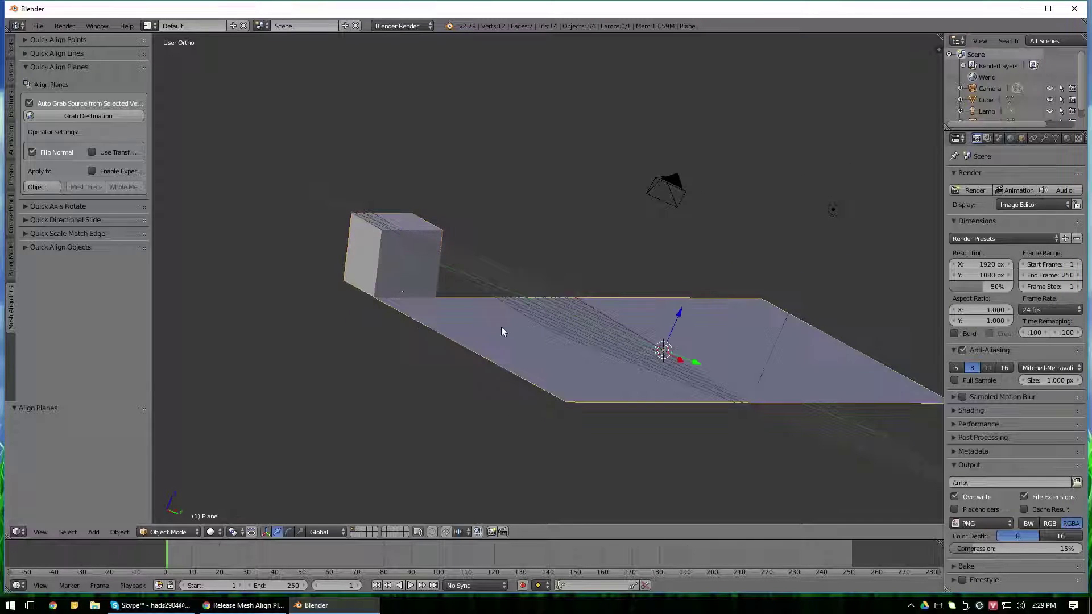
scroll(587, 356, down, 3)
mouse_move(588, 356)
middle_down()
mouse_move(488, 281)
mouse_move(461, 323)
mouse_move(496, 315)
mouse_move(392, 292)
mouse_move(678, 275)
middle_up()
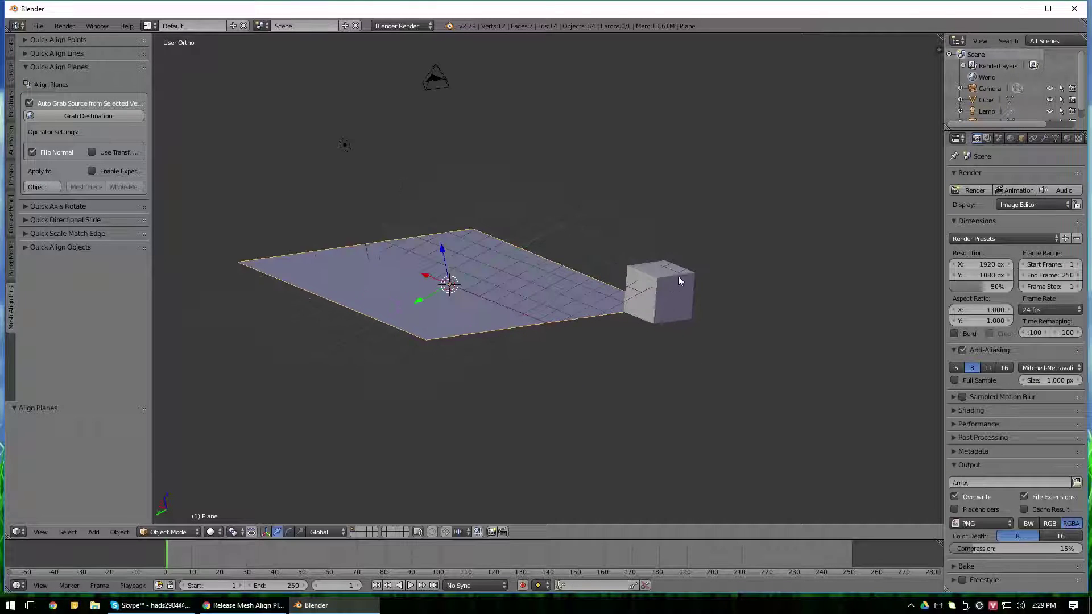
scroll(677, 275, up, 2)
right_click(662, 292)
middle_drag(635, 336, 525, 459)
Set the transform orientation to Local after briefly trying Normal
click(318, 530)
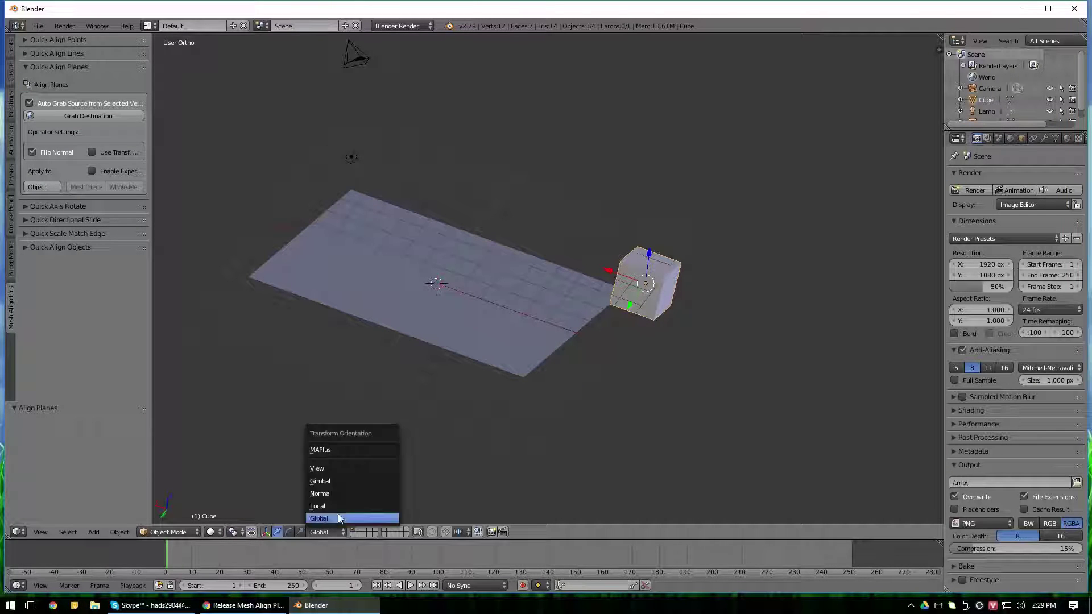
click(341, 492)
click(326, 533)
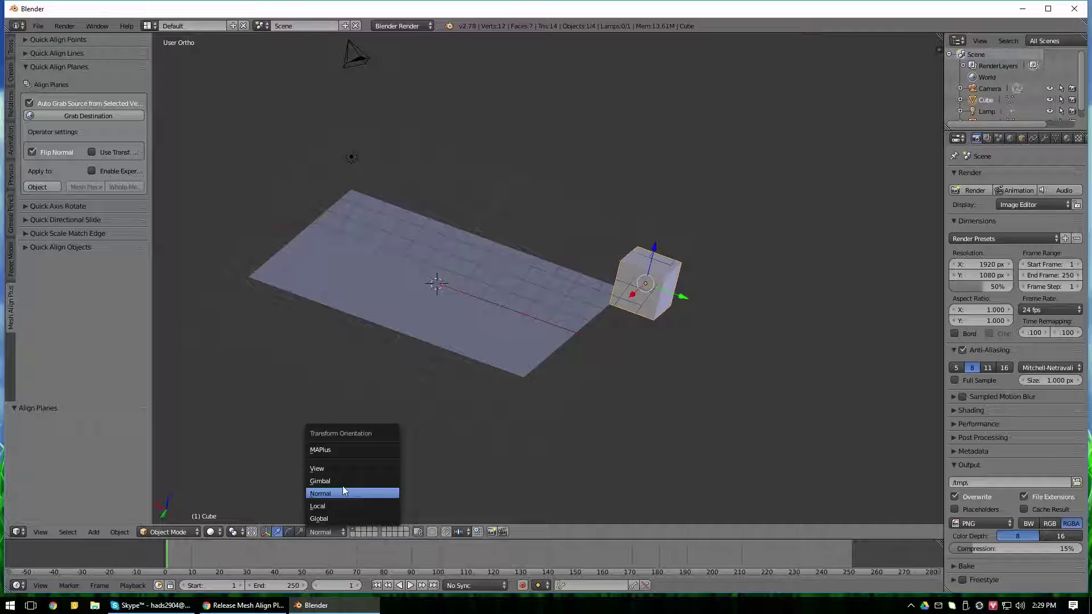
click(336, 506)
Slide the cube along its local Y and then local X axes onto the plane
key(g)
key(y)
key(y)
click(497, 275)
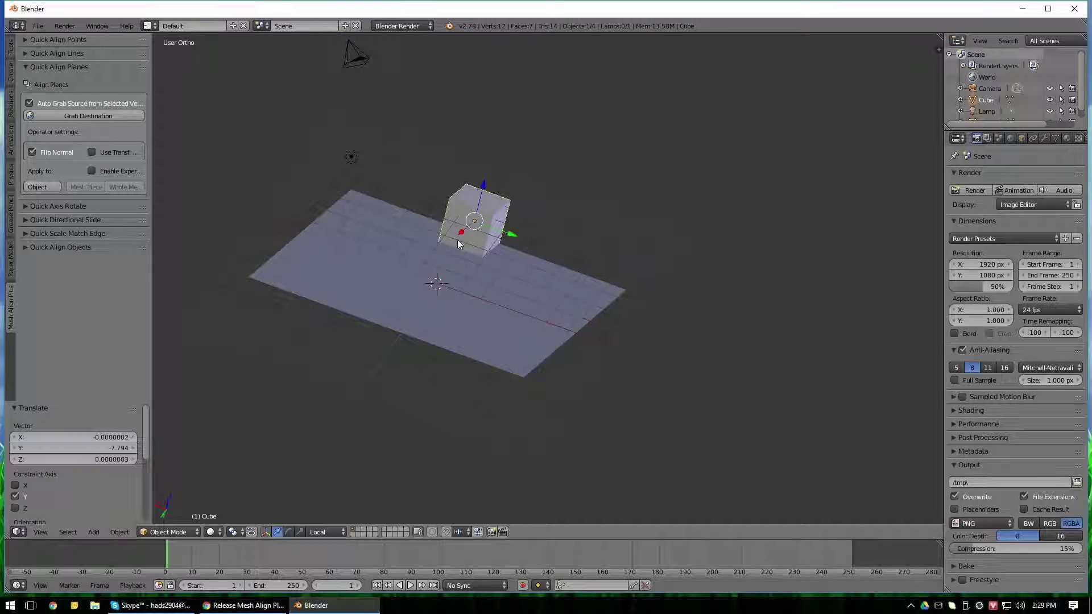
key(g)
key(x)
click(410, 292)
mouse_move(382, 260)
middle_down()
mouse_move(407, 307)
mouse_move(527, 335)
mouse_move(523, 326)
middle_up()
Look at an empty layer in front view, then return to the plane-and-cube layer
click(364, 532)
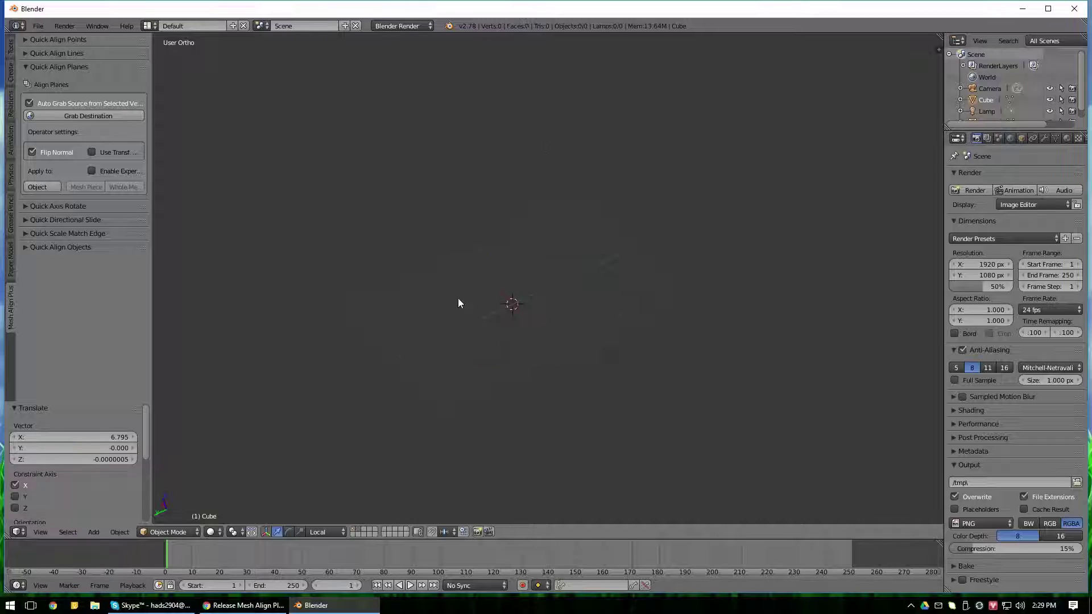
key(shift+a)
key(KP_1)
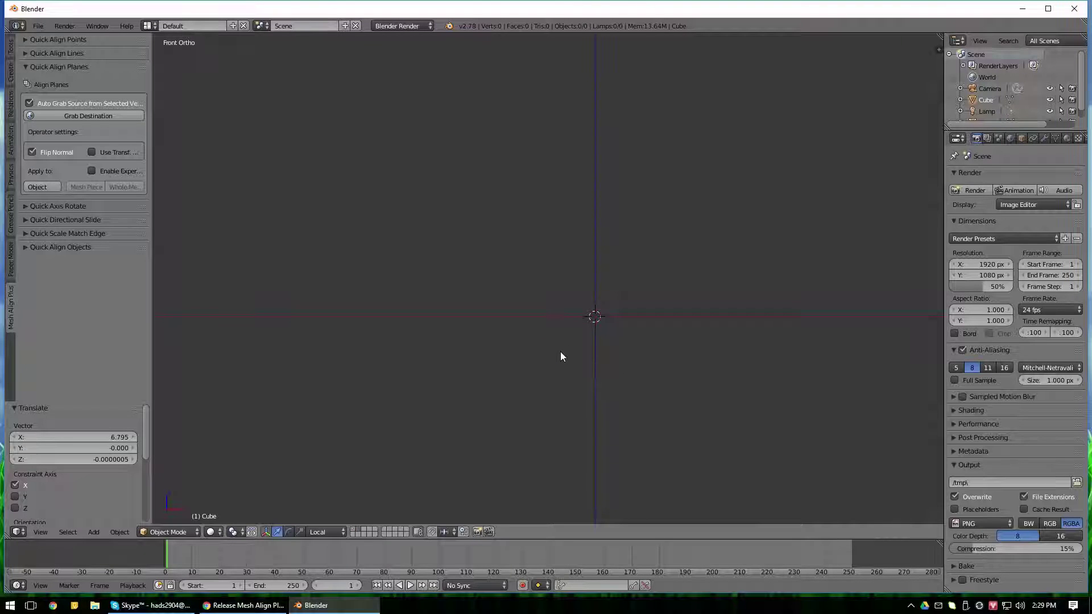
click(353, 529)
middle_drag(610, 356, 478, 319)
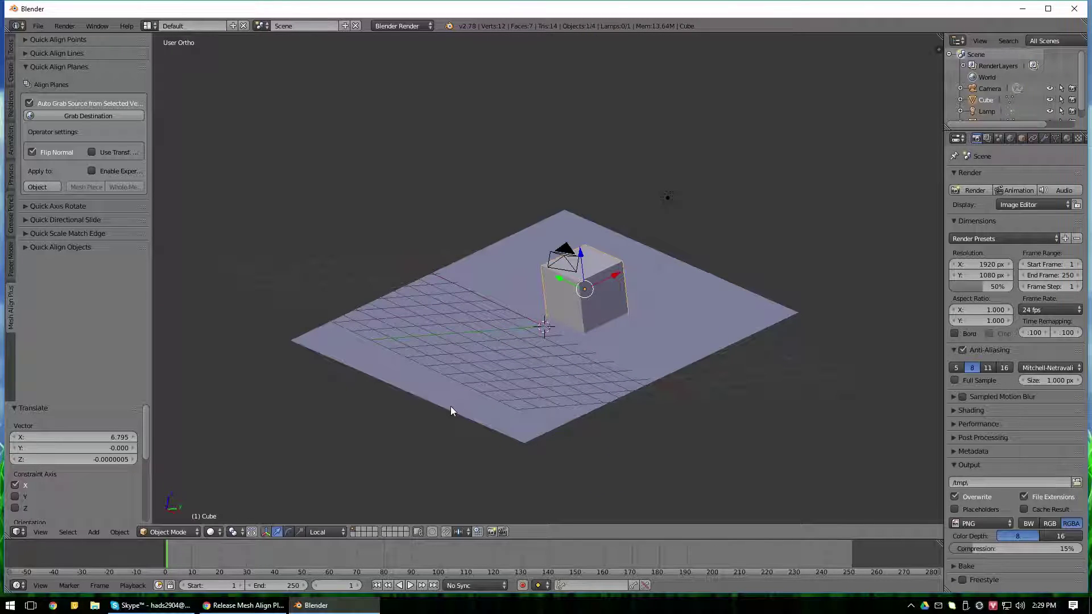
On layer 2, add a cube and scale it up to 1.603
key(2)
key(shift+a)
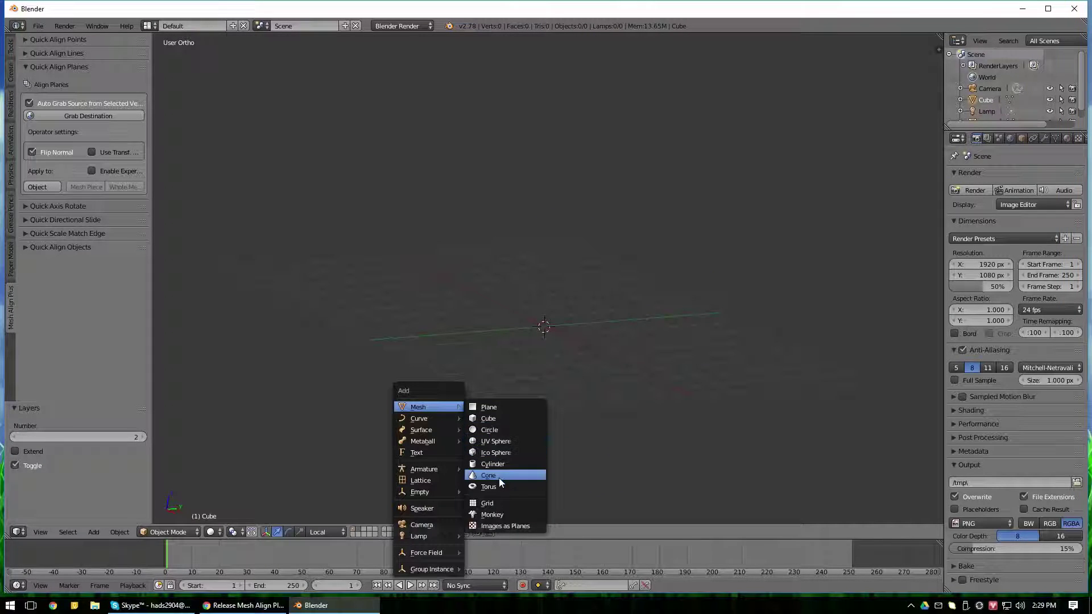
click(496, 418)
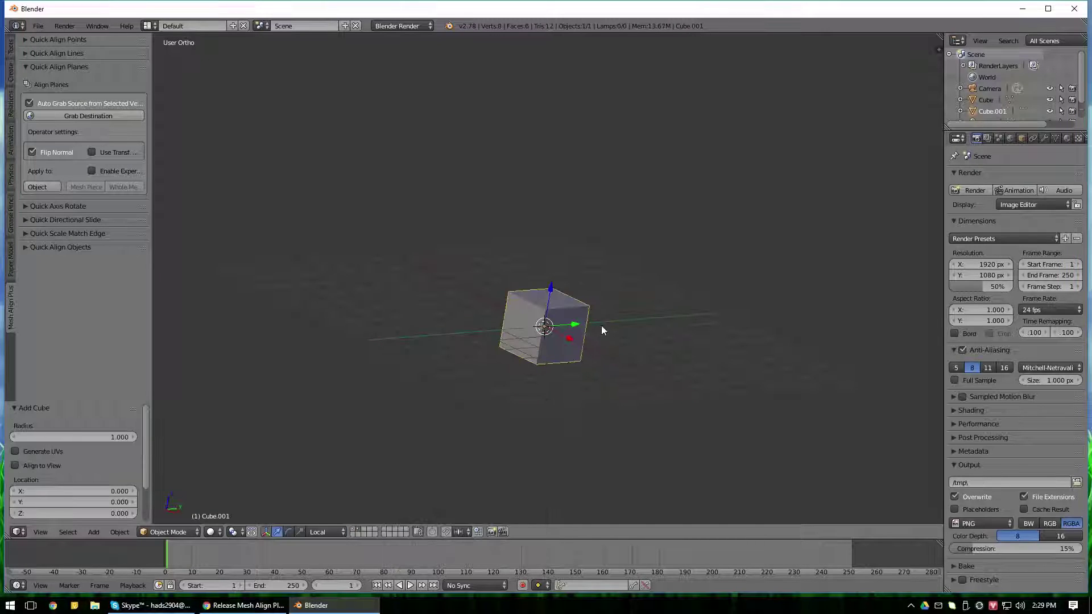
key(s)
click(680, 348)
Duplicate the enlarged cube and lift the copy 5.721 units along Z
key(shift+d)
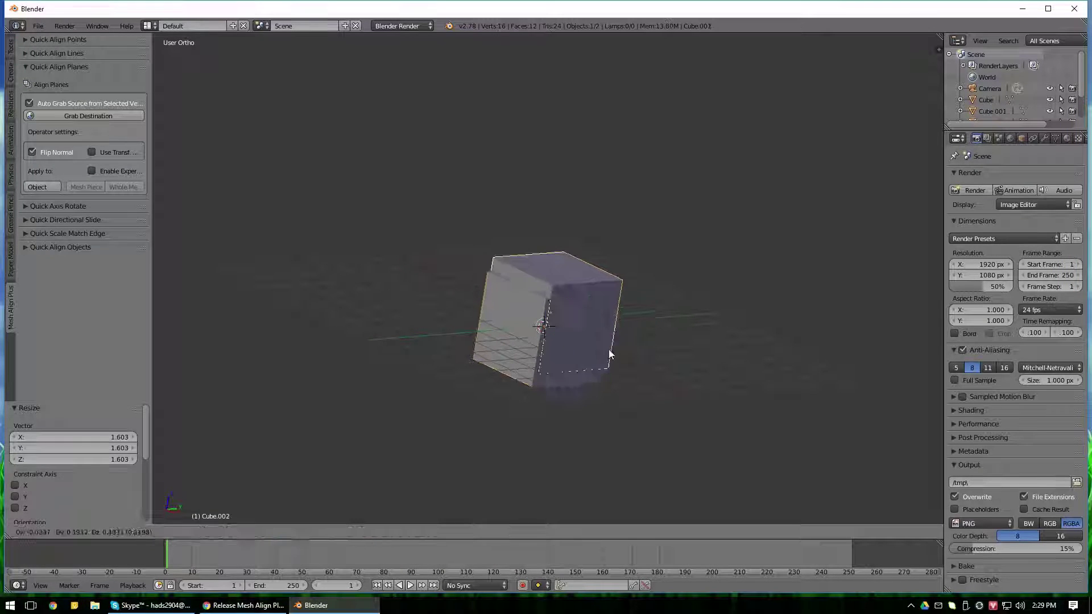
key(Escape)
key(g)
key(z)
click(574, 136)
middle_drag(534, 250, 559, 299)
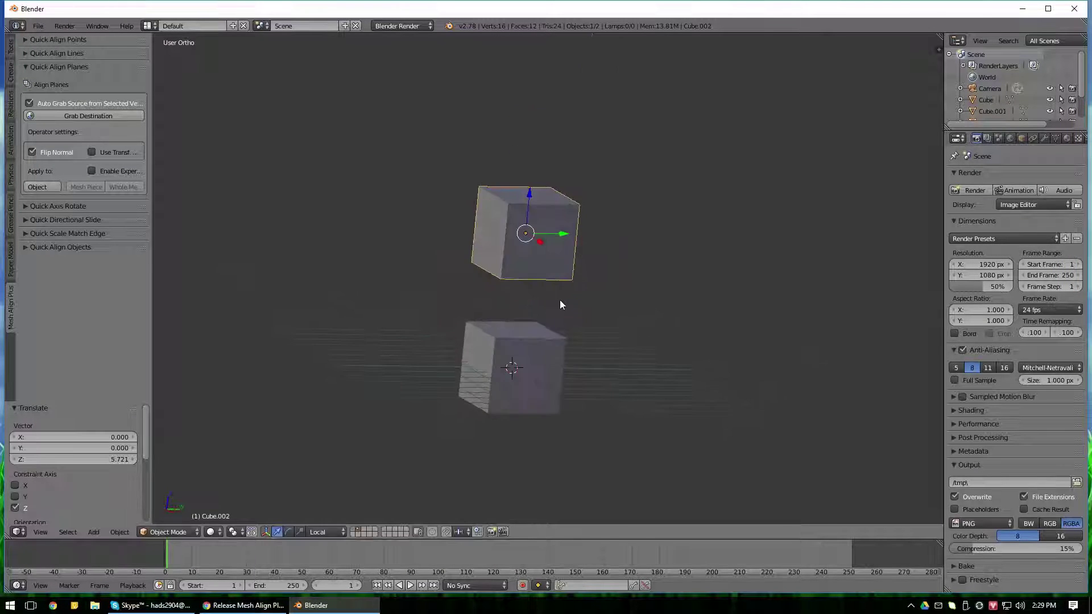
Skew the lower cube into a slanted block by sliding its top edge 1.839 along Y
key(Tab)
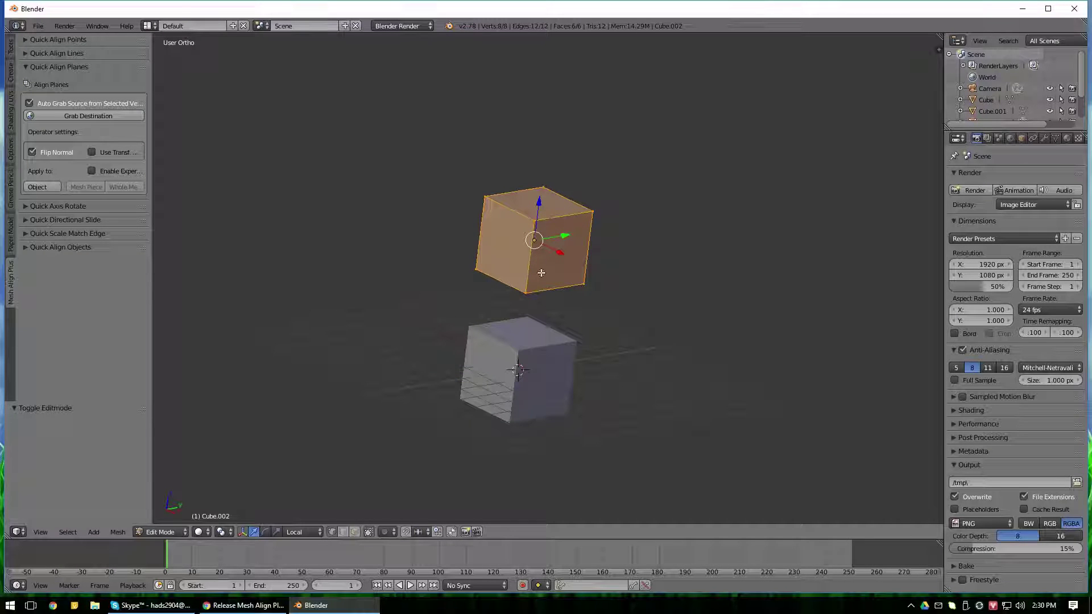
key(Tab)
right_click(527, 368)
key(Tab)
right_click(472, 327)
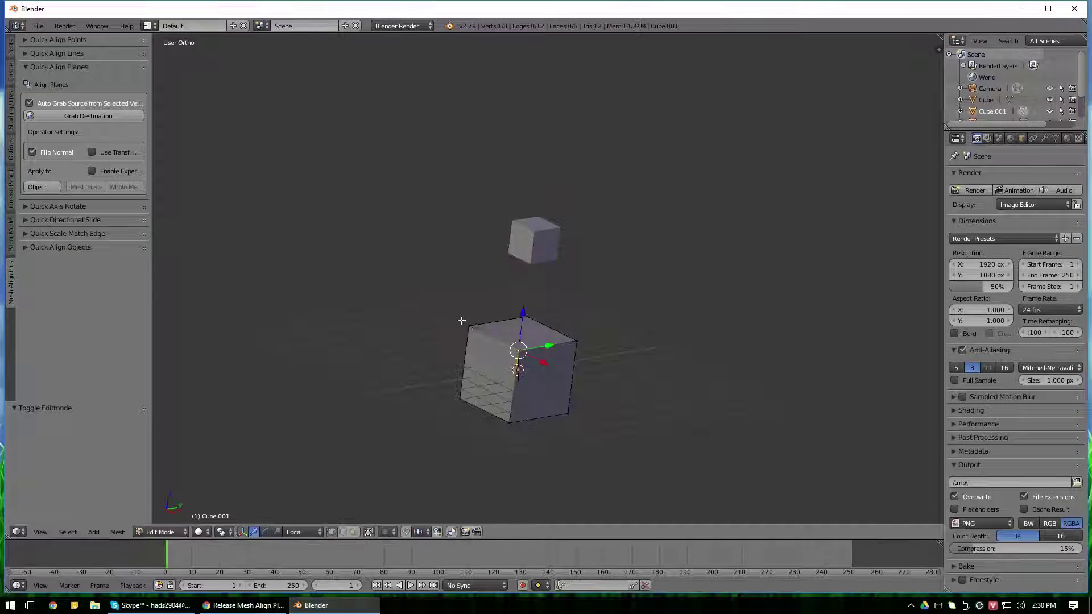
drag(525, 335, 561, 324)
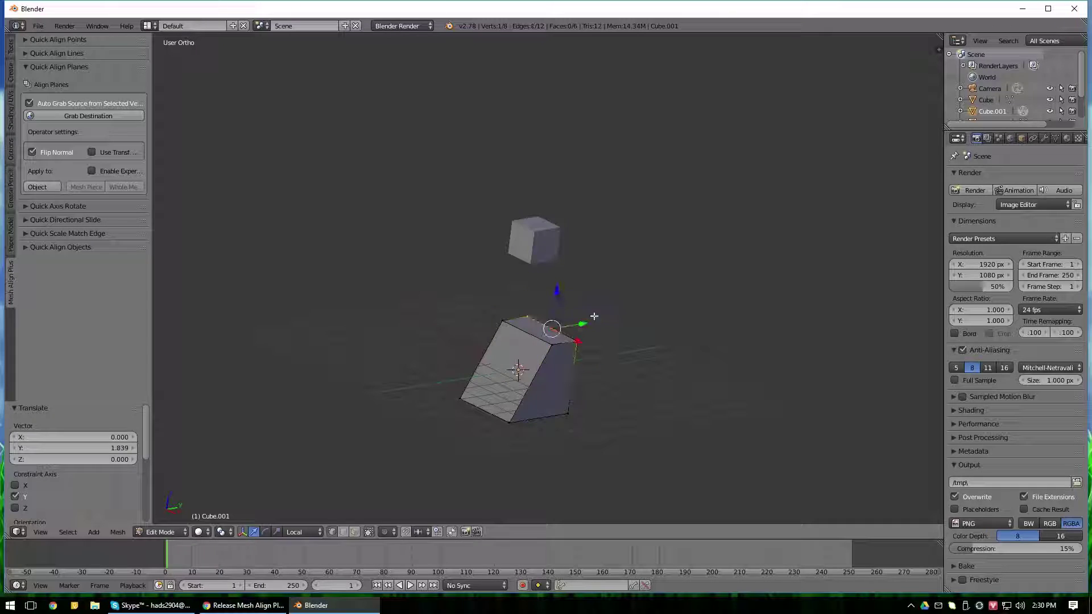
key(Tab)
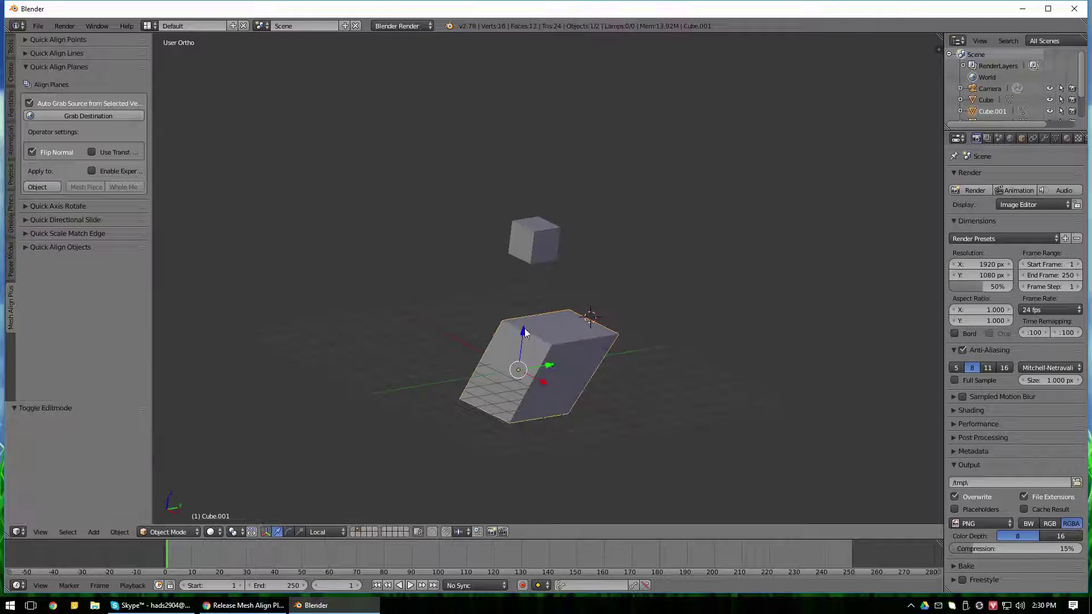
drag(524, 333, 524, 274)
right_click(534, 239)
Nudge the small cube along Y, then capture three box vertices as the Quick Align Planes destination
key(g)
key(y)
click(460, 328)
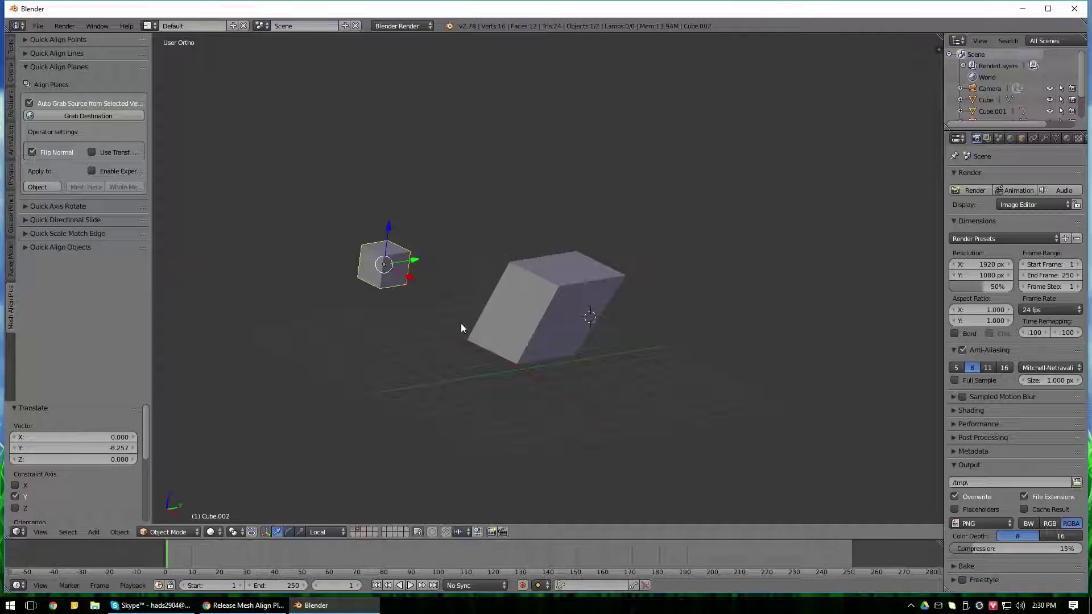
right_click(489, 307)
scroll(529, 335, up, 3)
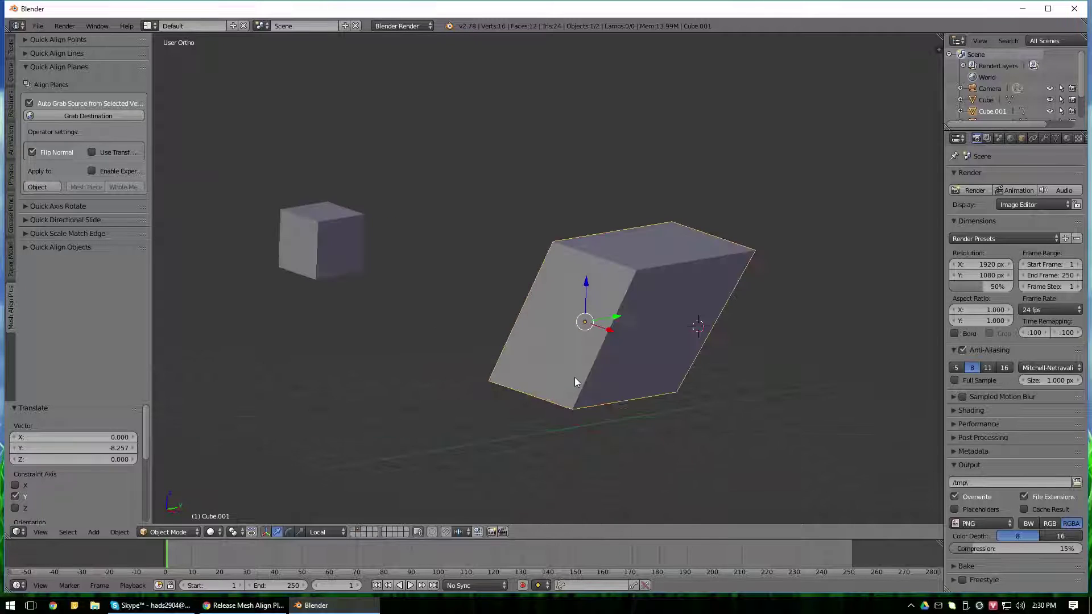
key(Tab)
right_click(552, 244)
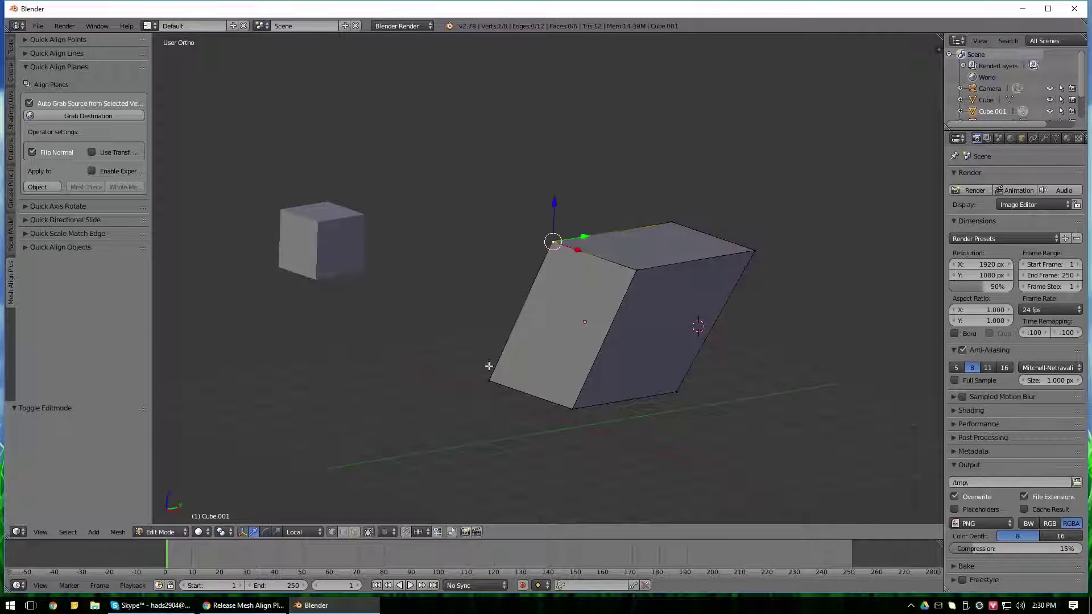
shift+right_click(489, 369)
shift+right_click(573, 407)
click(85, 116)
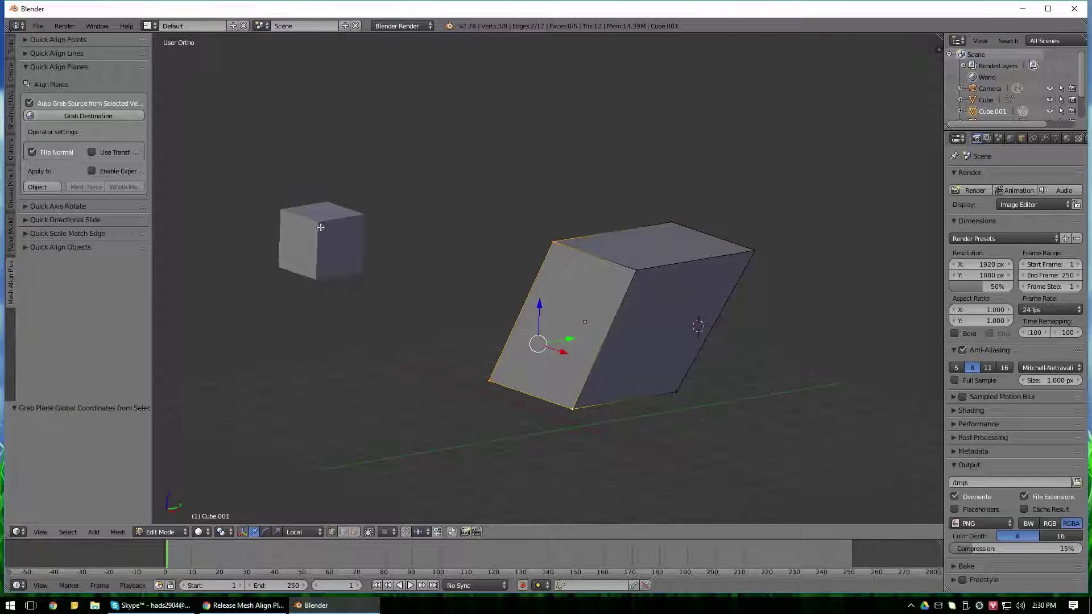
key(Tab)
Pick three vertices on the small cube and align its face to the box face
right_click(307, 217)
key(Tab)
right_click(317, 220)
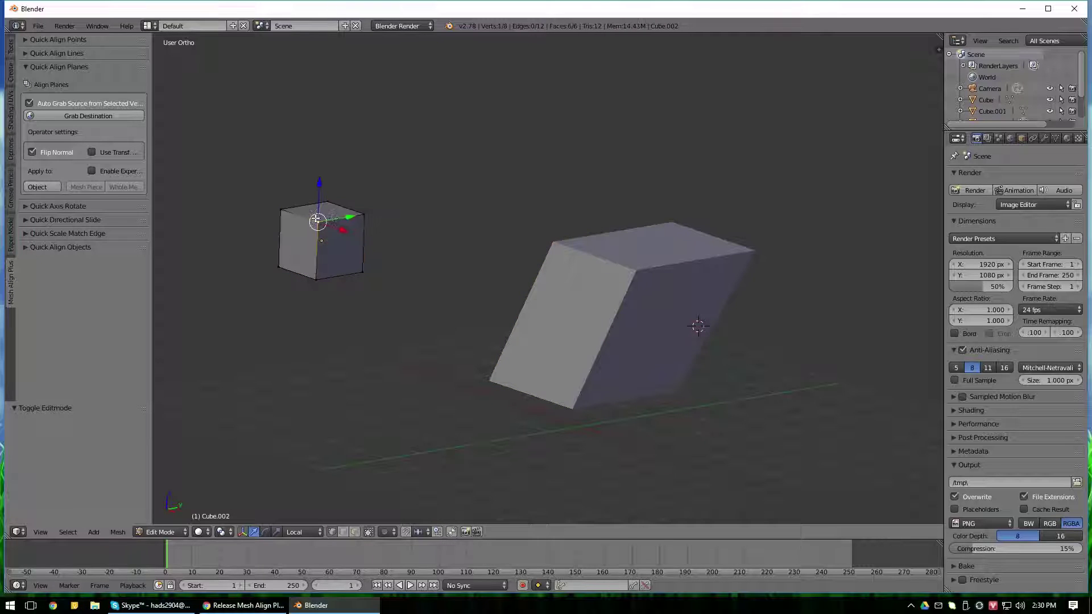
shift+right_click(316, 277)
shift+right_click(362, 272)
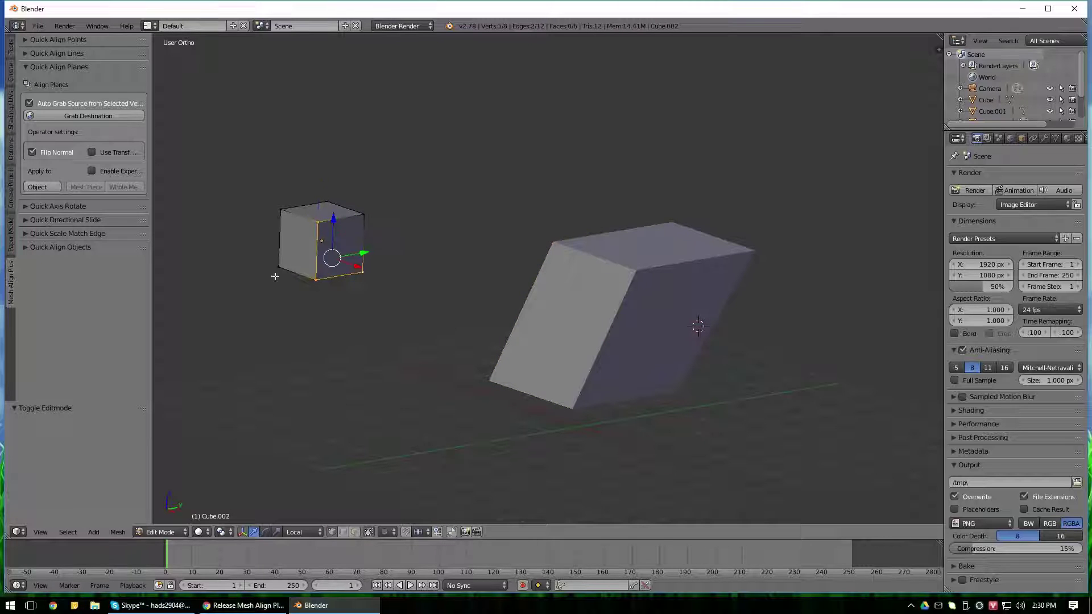
click(42, 186)
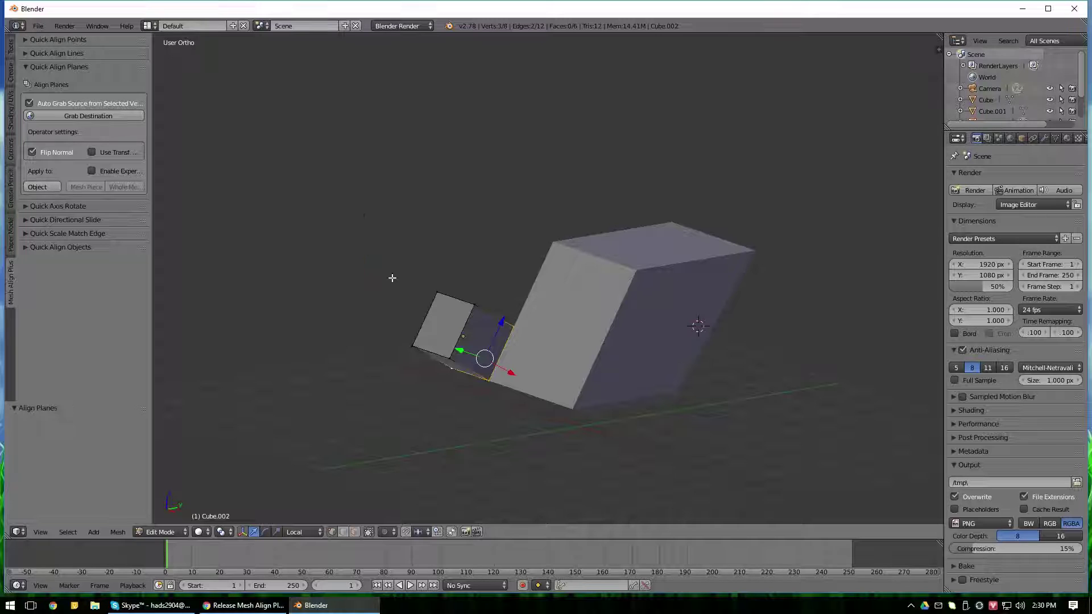
key(Tab)
mouse_move(478, 323)
middle_down()
mouse_move(533, 282)
mouse_move(749, 295)
mouse_move(660, 462)
mouse_move(456, 392)
mouse_move(463, 360)
middle_up()
Move the small cube along Y, then raise it along Z
key(g)
key(y)
click(521, 384)
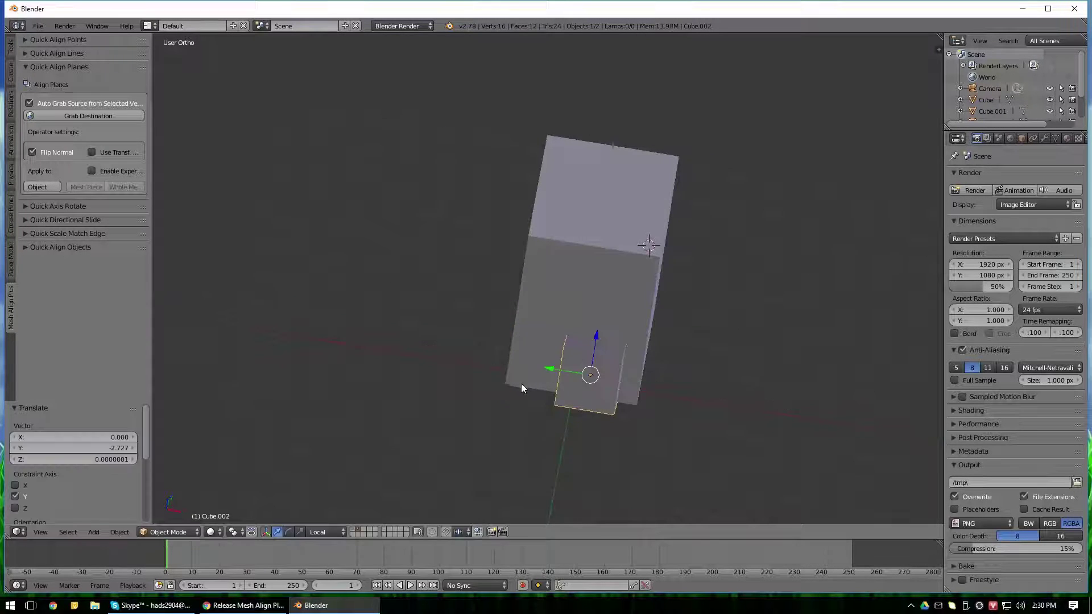
mouse_move(520, 384)
middle_down()
mouse_move(741, 283)
mouse_move(646, 298)
mouse_move(656, 246)
mouse_move(417, 171)
mouse_move(340, 213)
mouse_move(479, 349)
mouse_move(502, 325)
middle_up()
key(g)
key(z)
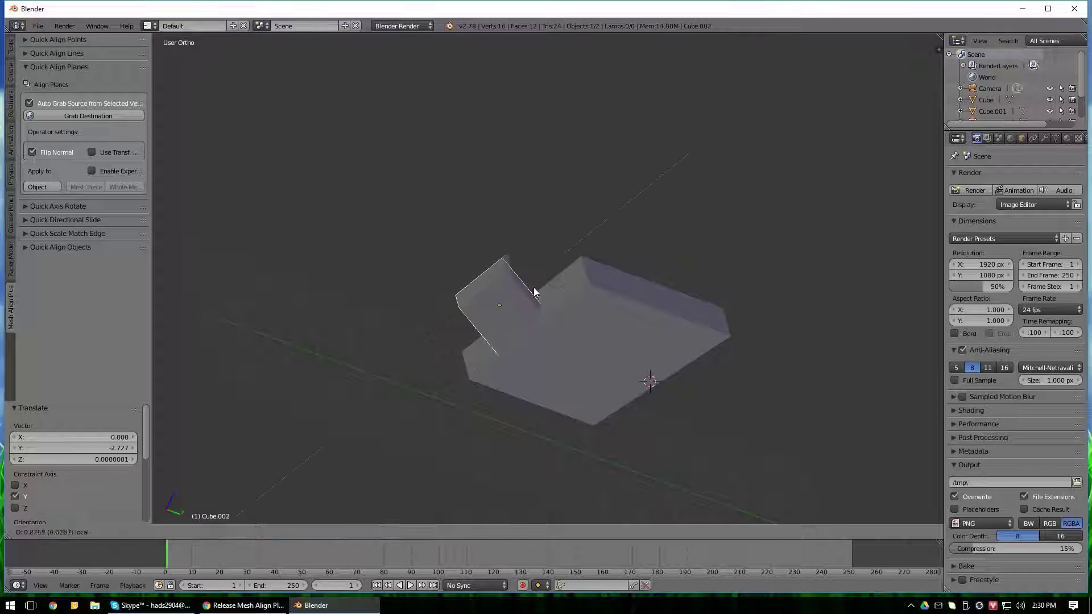
click(531, 292)
mouse_move(532, 293)
middle_down()
mouse_move(431, 332)
mouse_move(574, 329)
mouse_move(556, 288)
middle_up()
Capture the skewed box's top-face vertices as the new alignment destination
right_click(556, 287)
key(Tab)
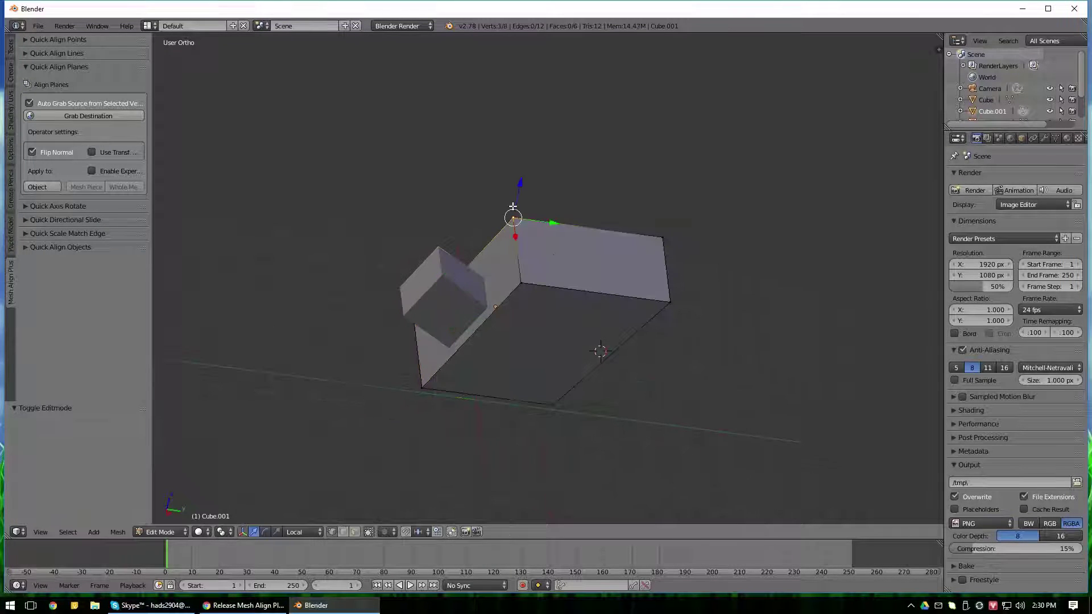
shift+right_click(517, 285)
shift+right_click(666, 298)
click(90, 115)
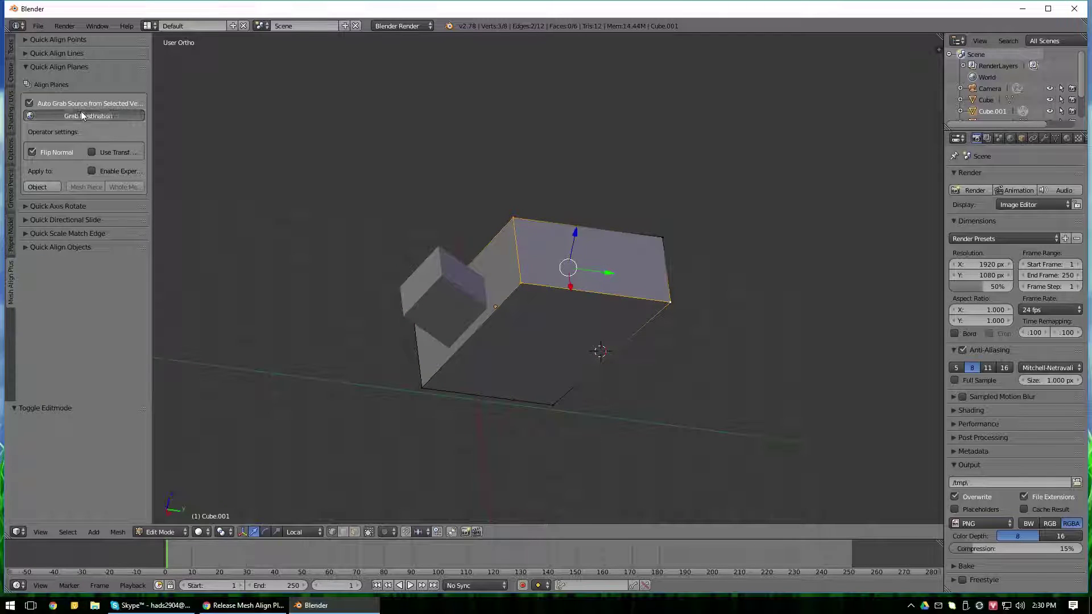
key(Tab)
Align the small cube to the box's top face with Flip Normal unticked
right_click(437, 288)
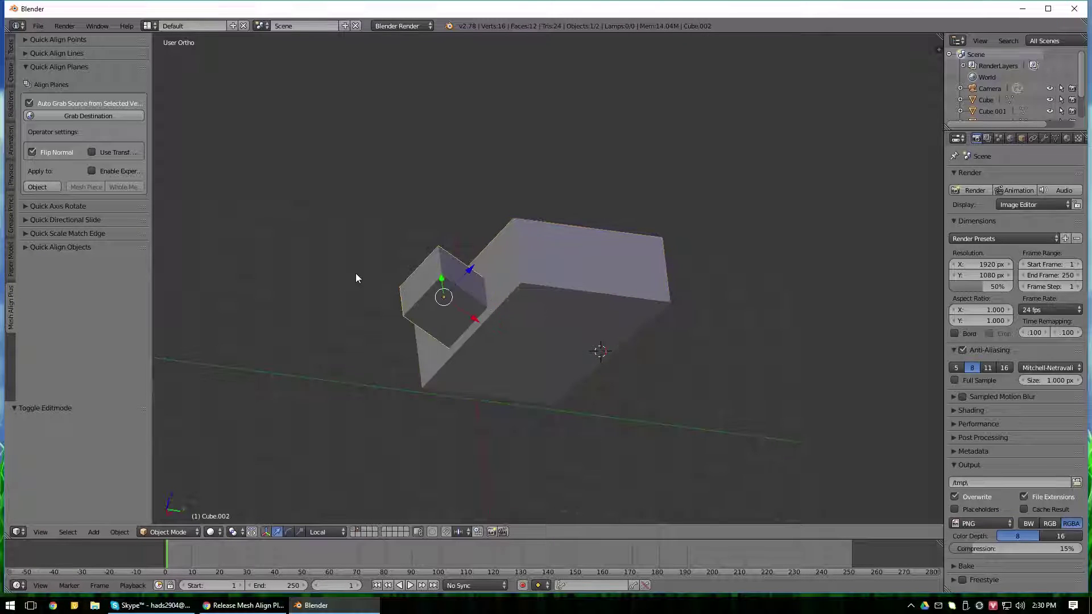
key(Tab)
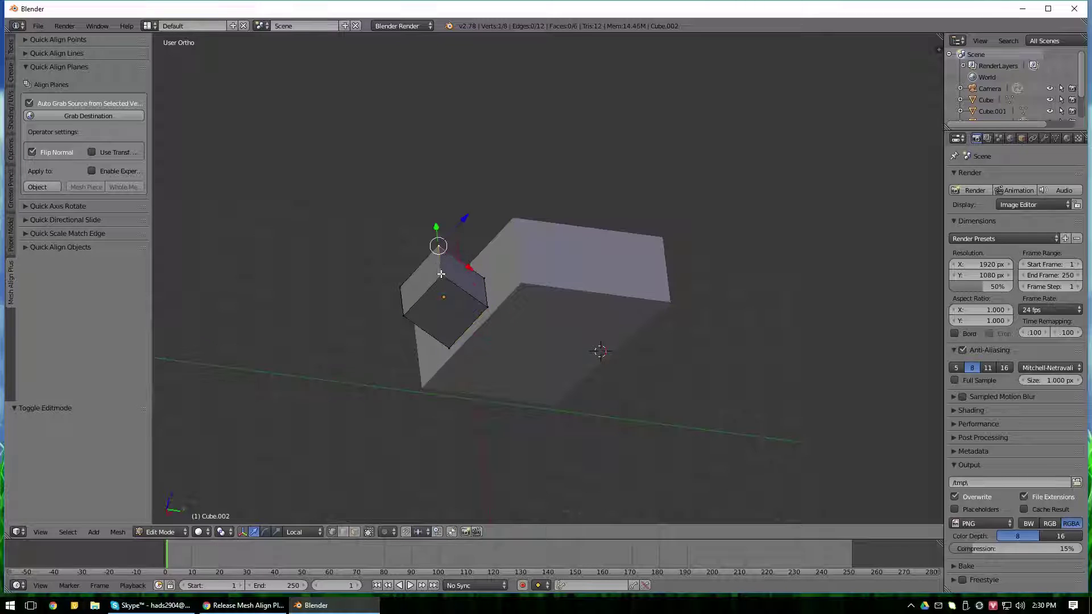
click(36, 187)
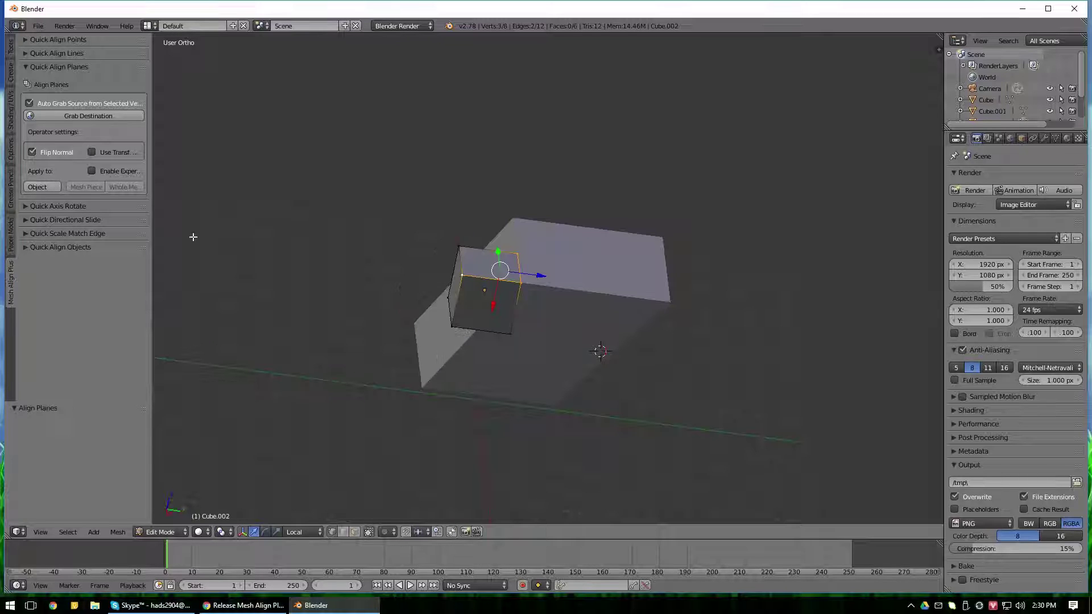
click(32, 152)
key(Tab)
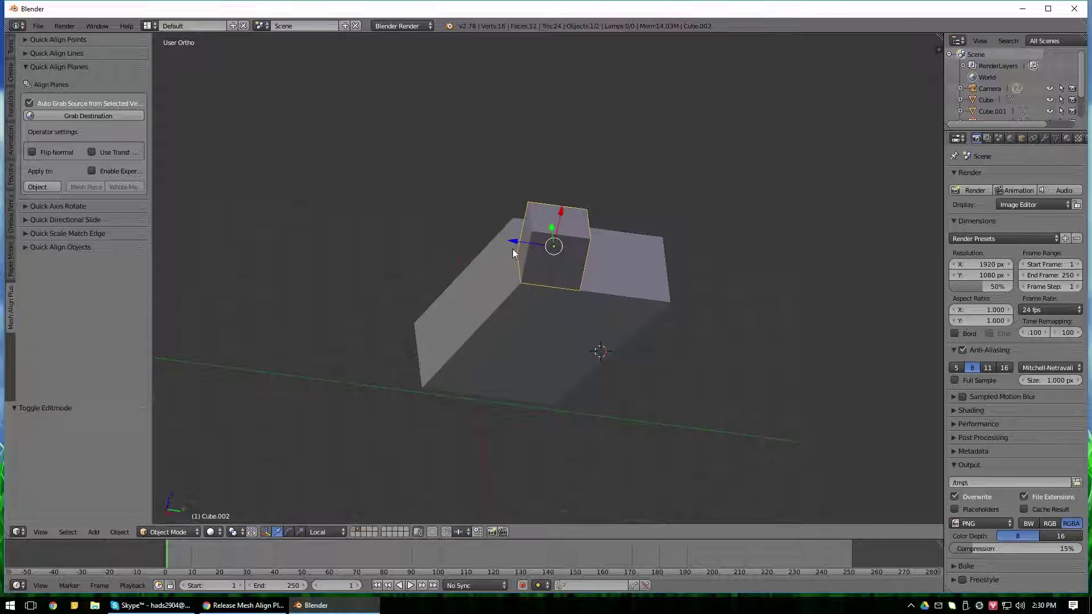
Slide the tilted cube out beside the box, ending 5.274 units along Z
drag(513, 252, 566, 259)
middle_drag(493, 304, 432, 273)
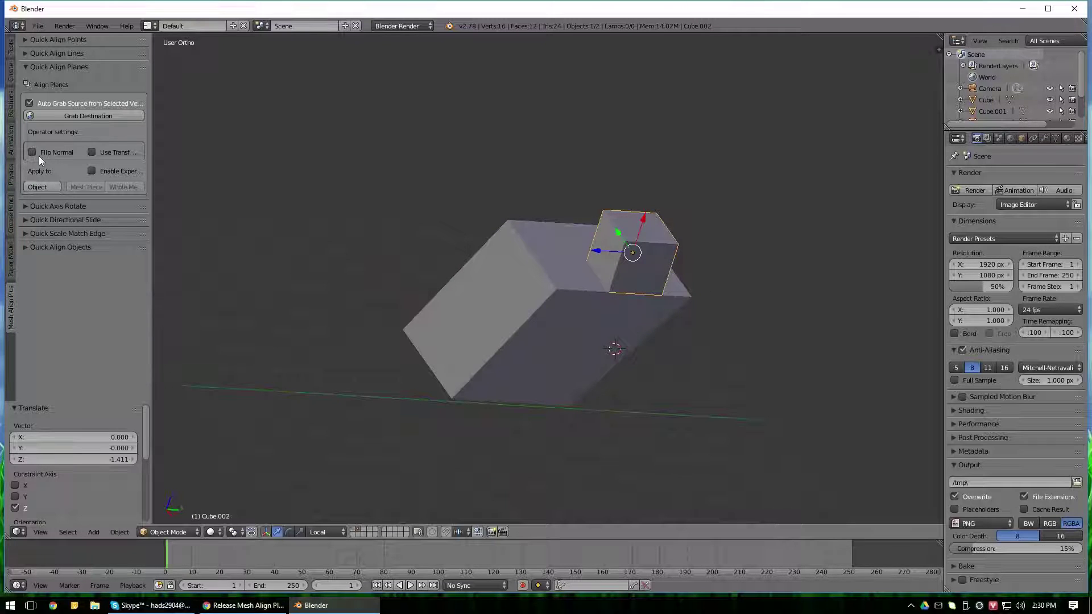
mouse_move(564, 290)
middle_down()
mouse_move(540, 284)
mouse_move(558, 322)
mouse_move(605, 254)
middle_up()
drag(596, 212, 623, 285)
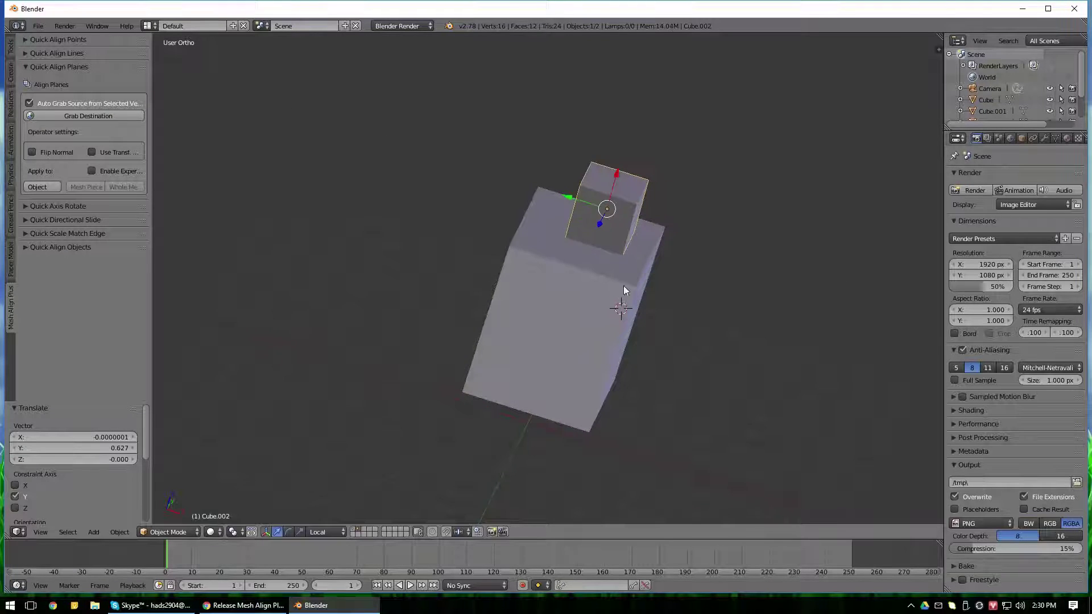
mouse_move(624, 285)
middle_down()
mouse_move(438, 206)
mouse_move(436, 257)
middle_up()
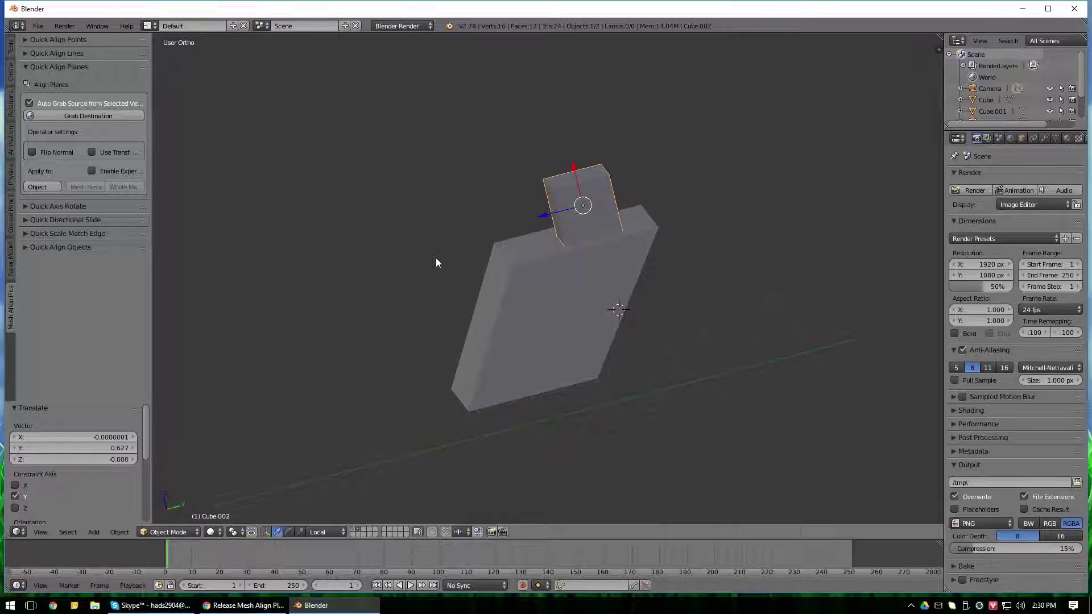
scroll(512, 276, down, 3)
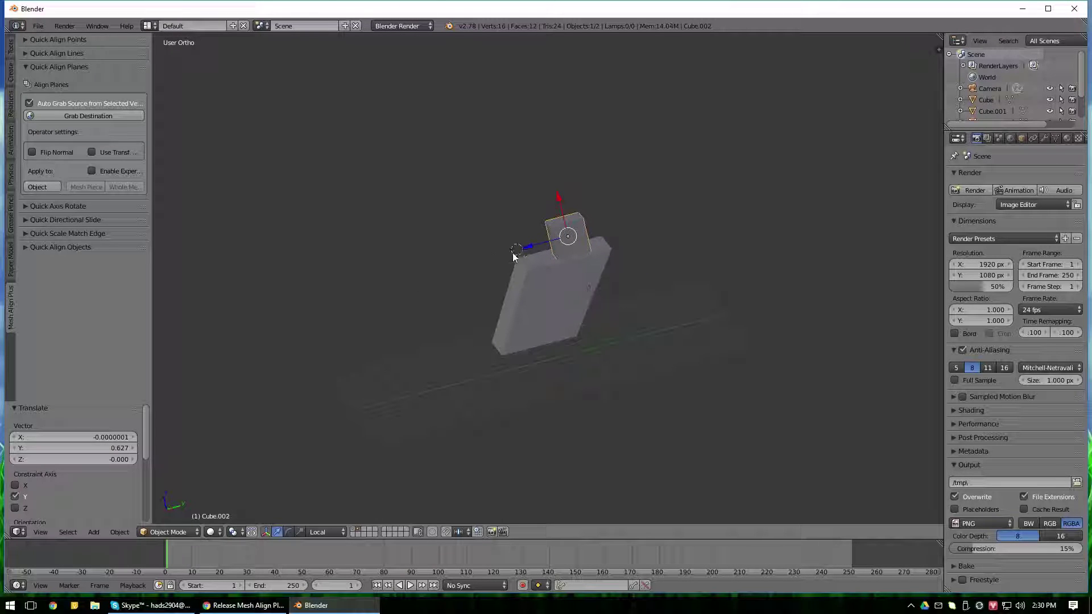
drag(524, 246, 402, 280)
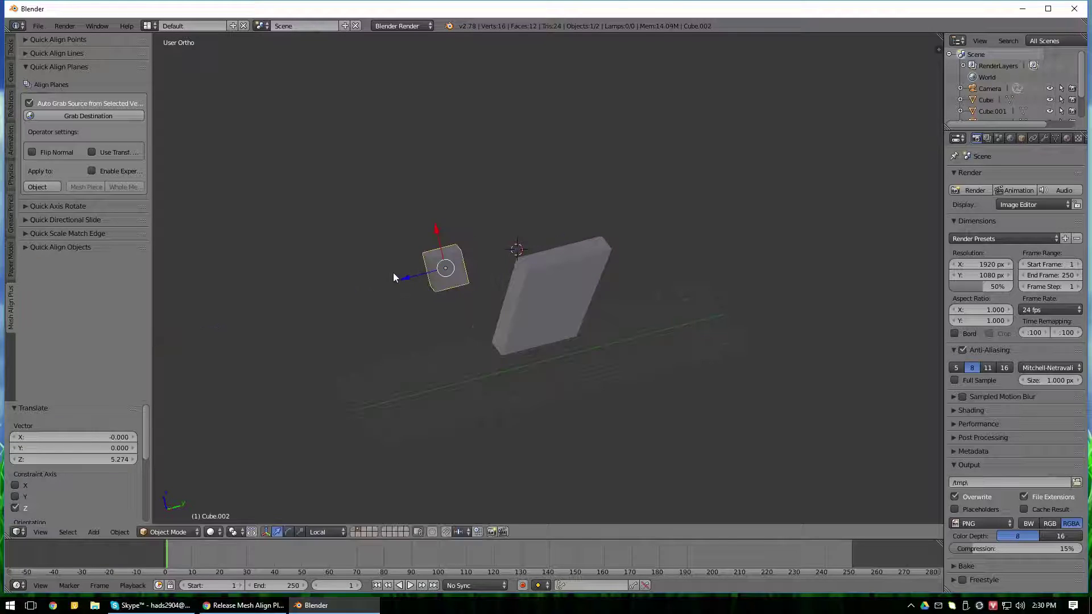
Duplicate the small cube twice to make three cubes in a row
key(shift+d)
click(348, 303)
key(shift+d)
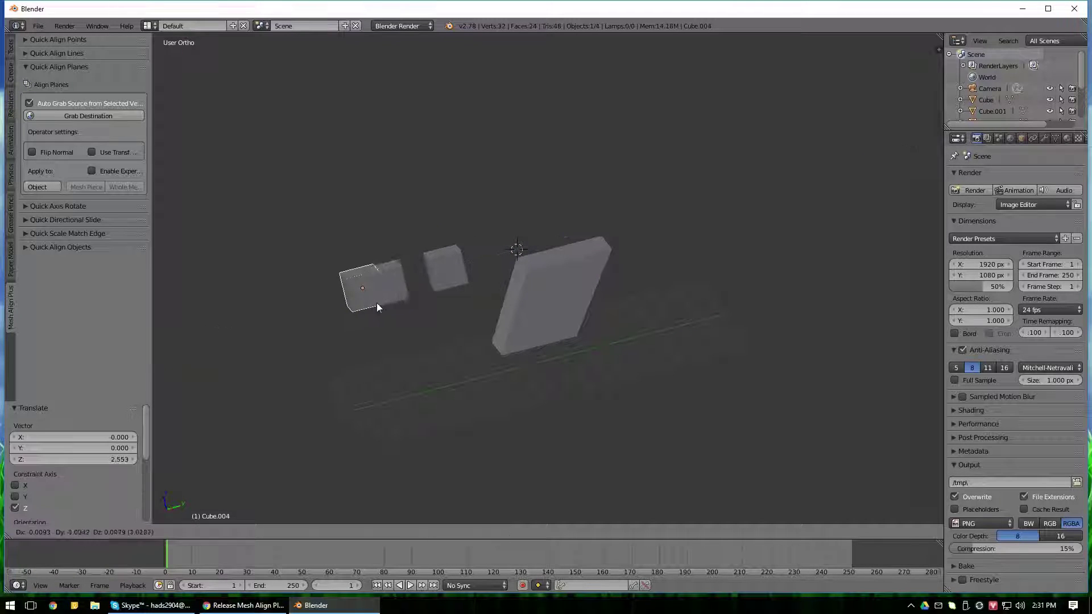
right_click(375, 304)
key(g)
click(293, 308)
mouse_move(546, 358)
middle_down()
mouse_move(571, 376)
mouse_move(440, 305)
middle_up()
Capture the box's bottom short edge and adjacent sloped edge as the alignment target
right_click(528, 284)
key(Tab)
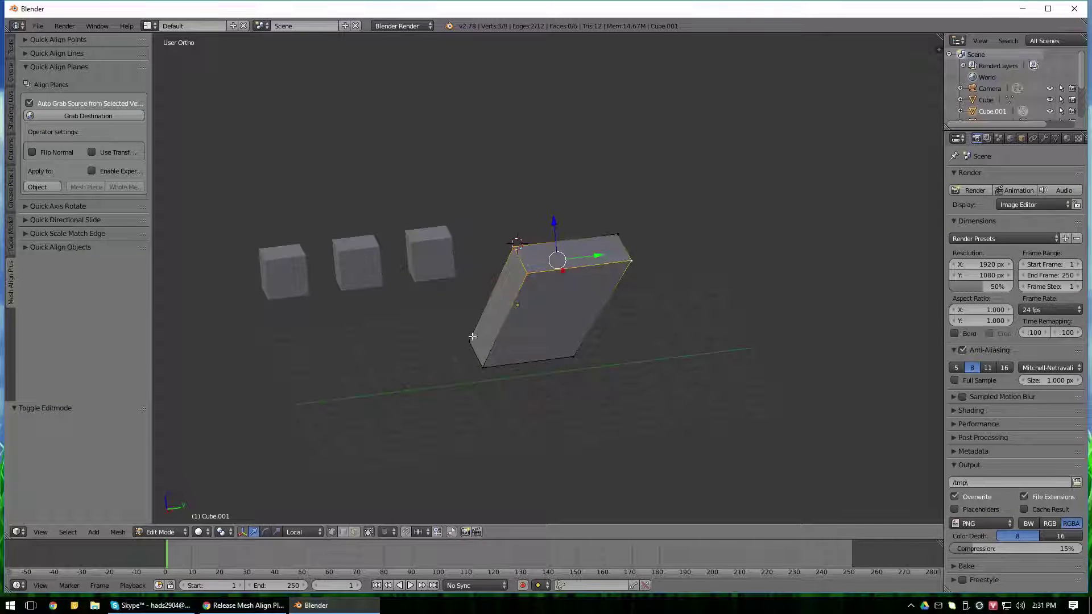
right_click(468, 344)
shift+right_click(512, 312)
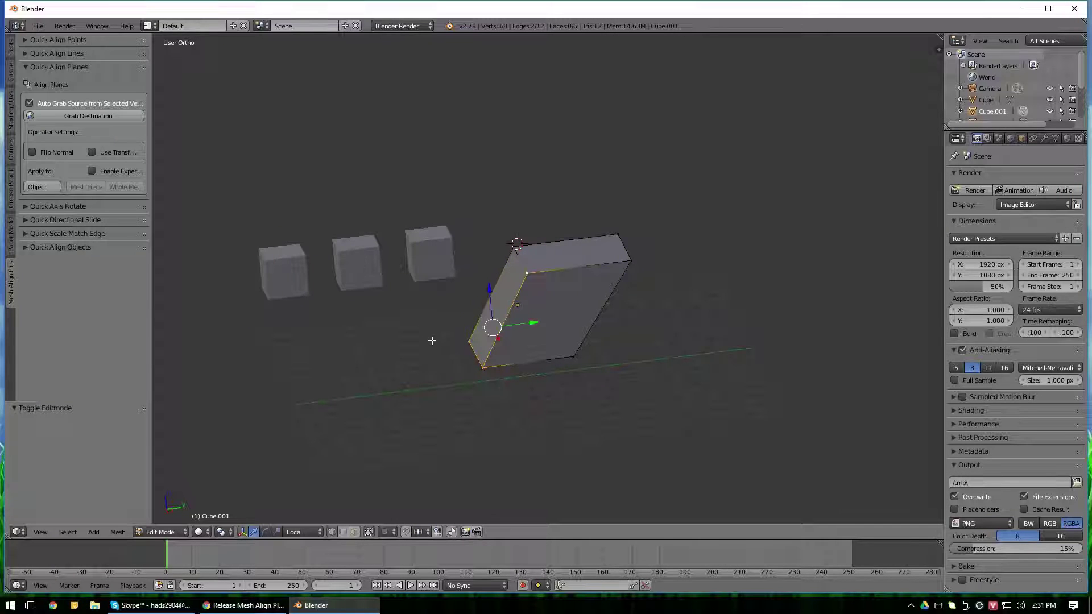
click(105, 119)
key(Tab)
Align all three small cubes to the box's edges using two edges of the active cube
right_click(275, 273)
shift+right_click(373, 263)
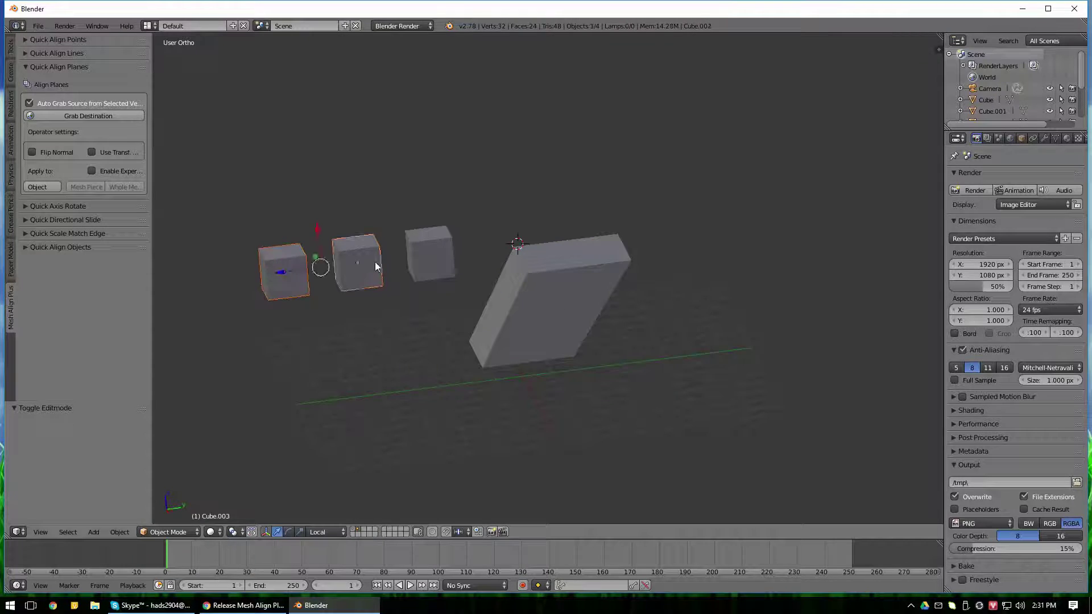
shift+right_click(431, 250)
middle_drag(431, 250, 420, 267)
key(Tab)
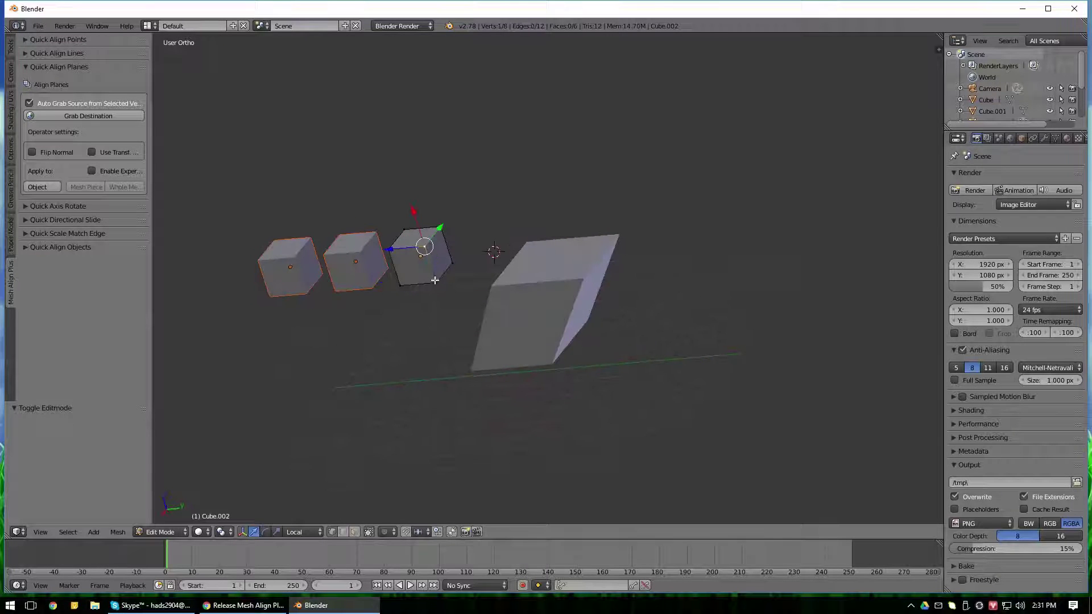
right_click(430, 264)
shift+right_click(444, 273)
click(34, 186)
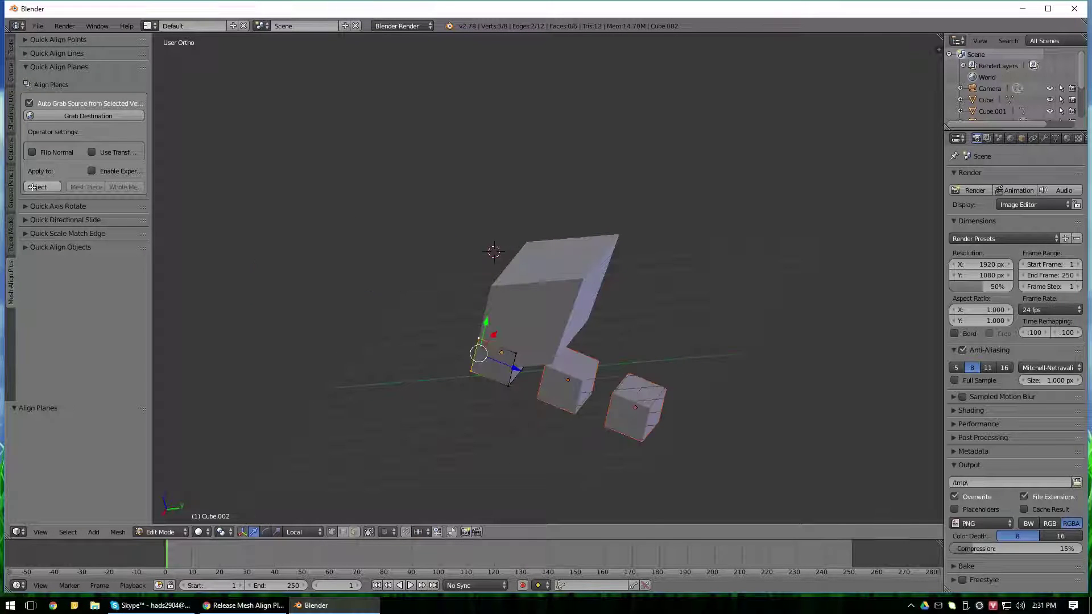
mouse_move(341, 370)
middle_down()
mouse_move(382, 389)
mouse_move(531, 312)
middle_up()
key(Tab)
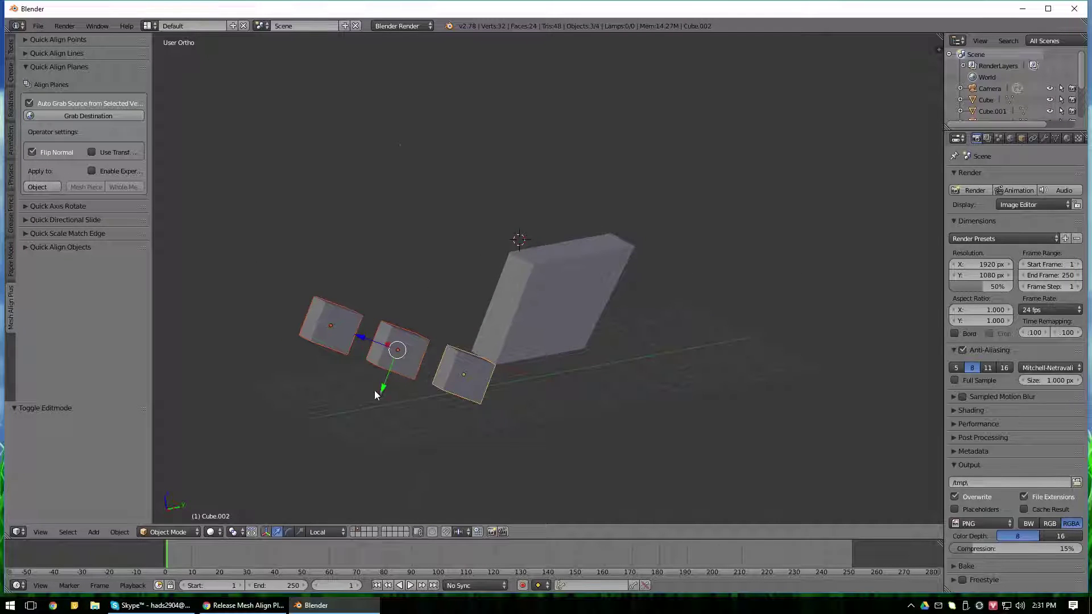
Move the three cubes along Y against the box, then -1.011 along X
key(g)
key(y)
click(397, 338)
mouse_move(397, 338)
middle_down()
mouse_move(633, 291)
mouse_move(612, 295)
middle_up()
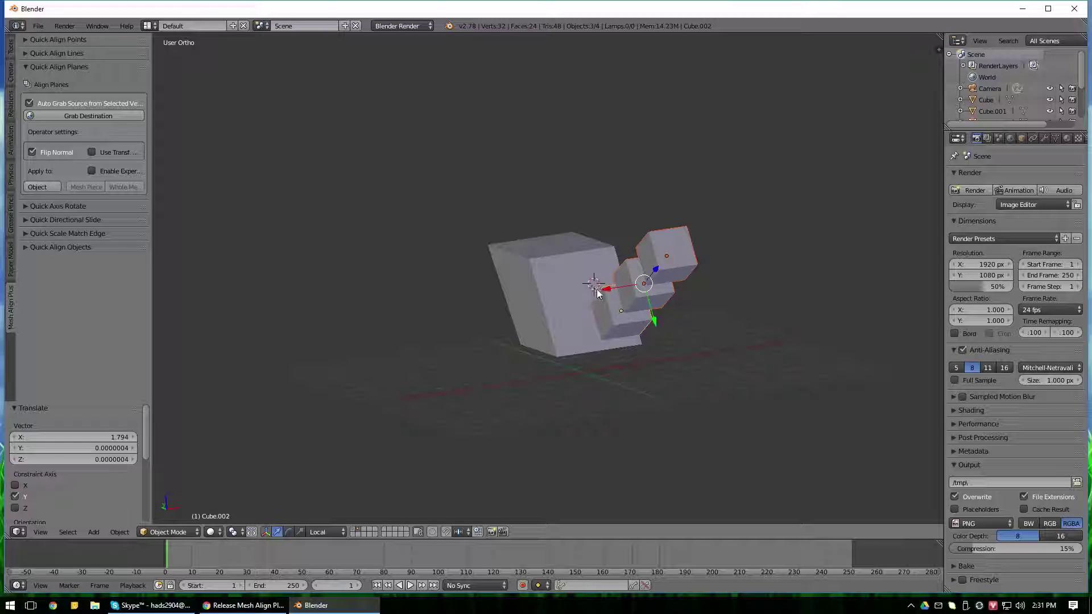
key(g)
key(x)
click(577, 285)
mouse_move(577, 285)
middle_down()
mouse_move(398, 330)
mouse_move(420, 346)
mouse_move(342, 340)
mouse_move(421, 339)
middle_up()
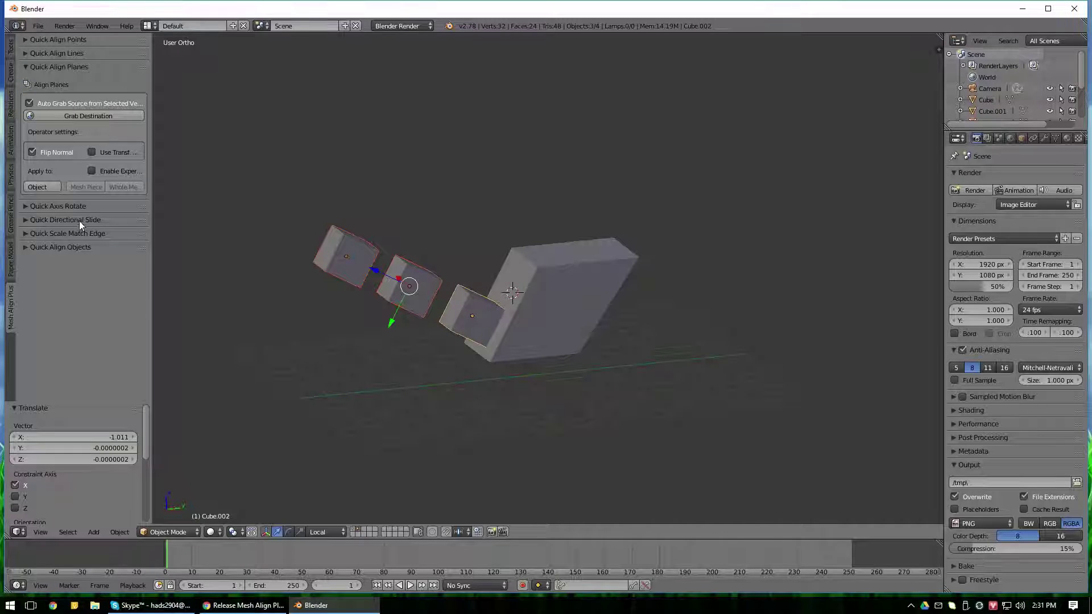
Expand the Quick Scale Match Edge options and move Cube.002 far away along X
click(25, 232)
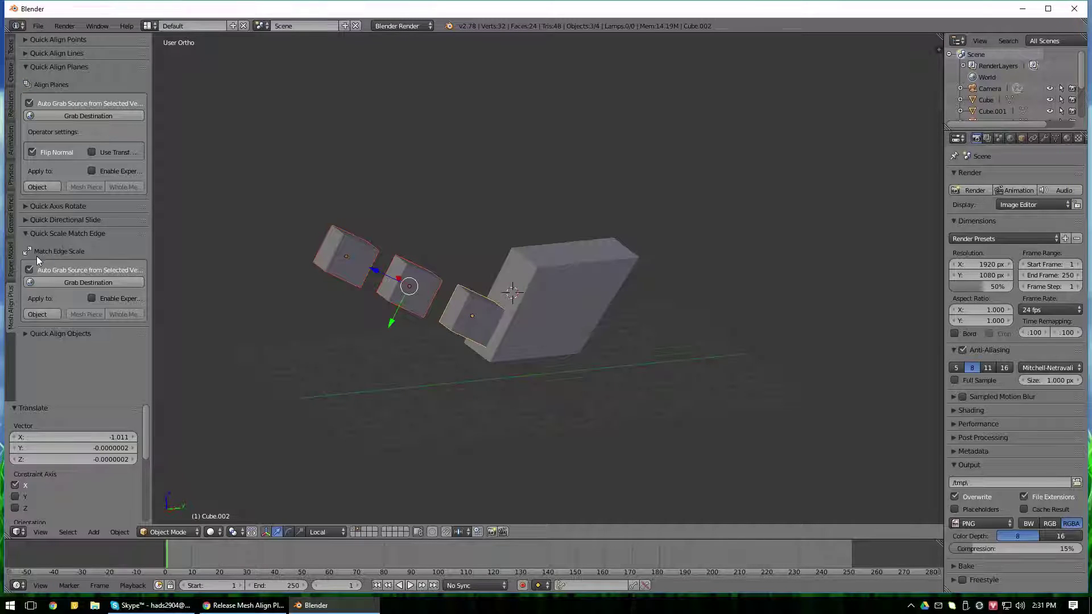
right_click(448, 322)
middle_drag(505, 348, 466, 317)
drag(462, 312, 455, 294)
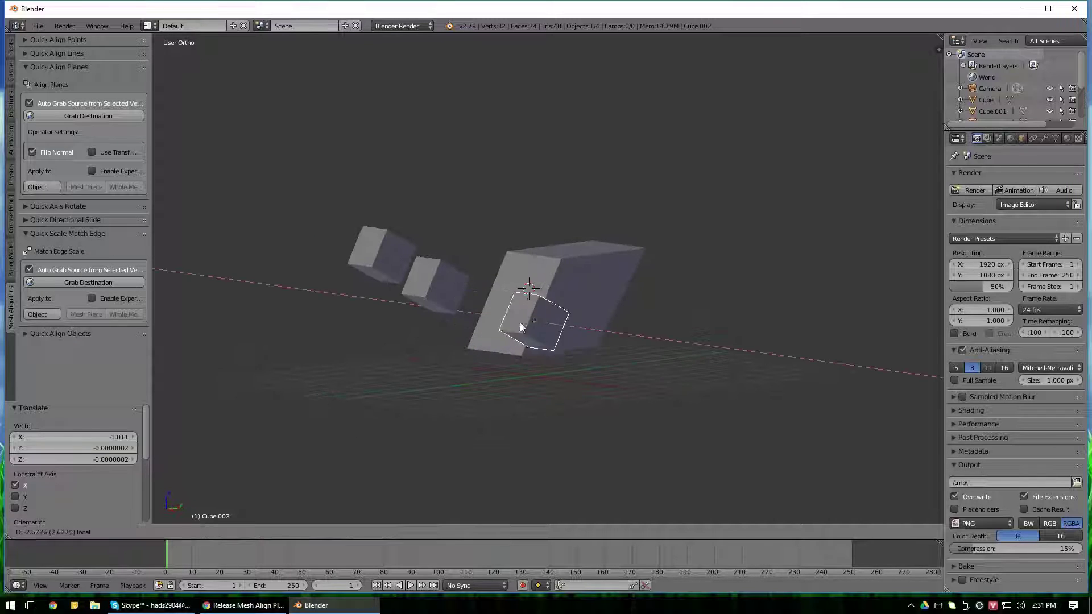
Isolate Cube.003 and the small Cube.004 together in local view
right_click(457, 300)
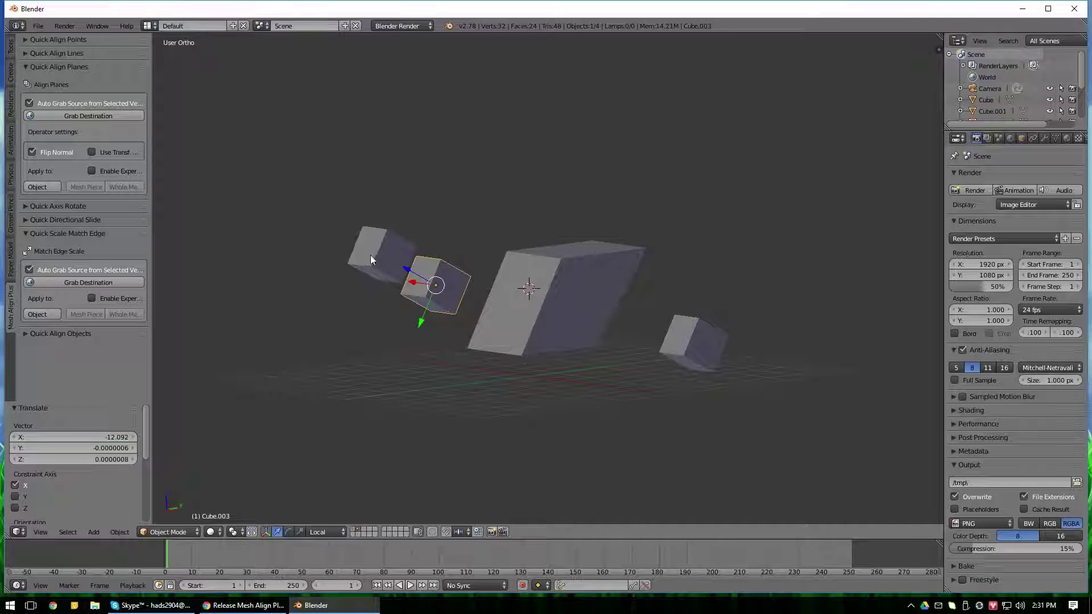
key(KP_Divide)
scroll(480, 329, down, 3)
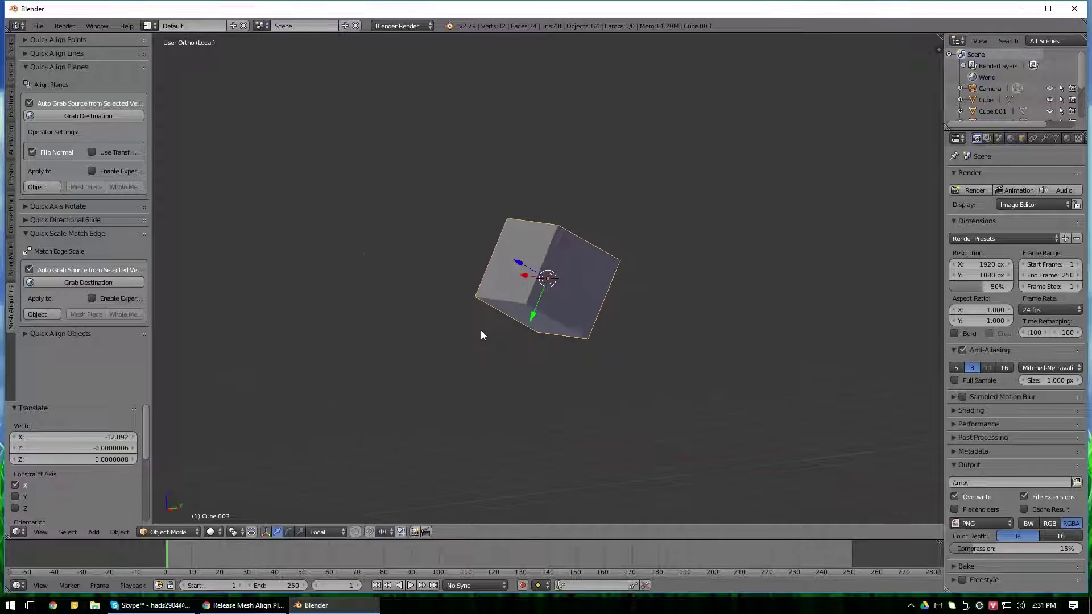
key(KP_Divide)
right_click(368, 268)
shift+right_click(422, 292)
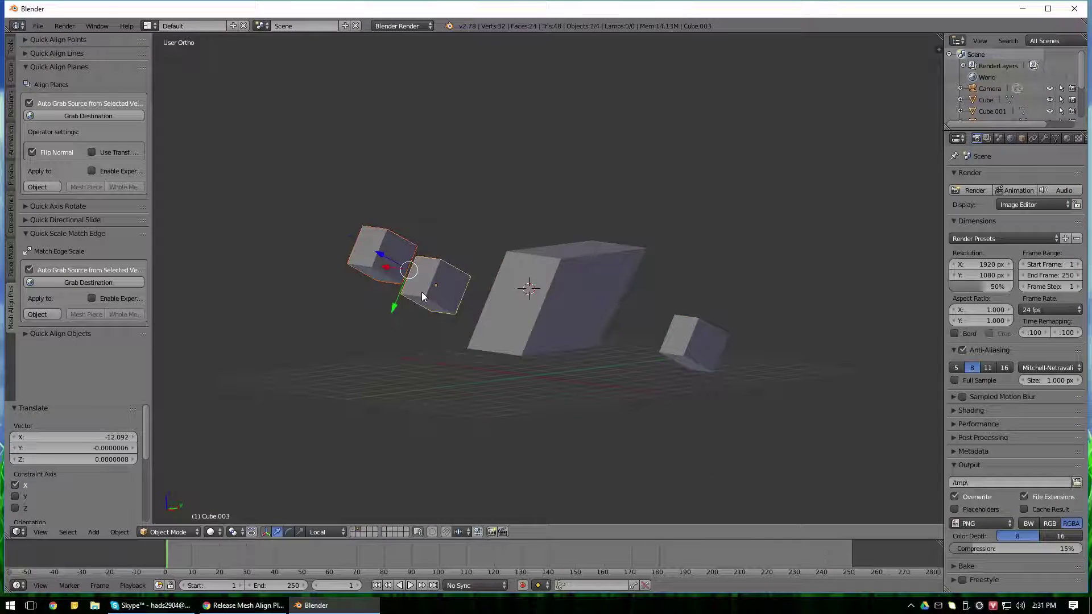
key(KP_Divide)
scroll(547, 311, down, 2)
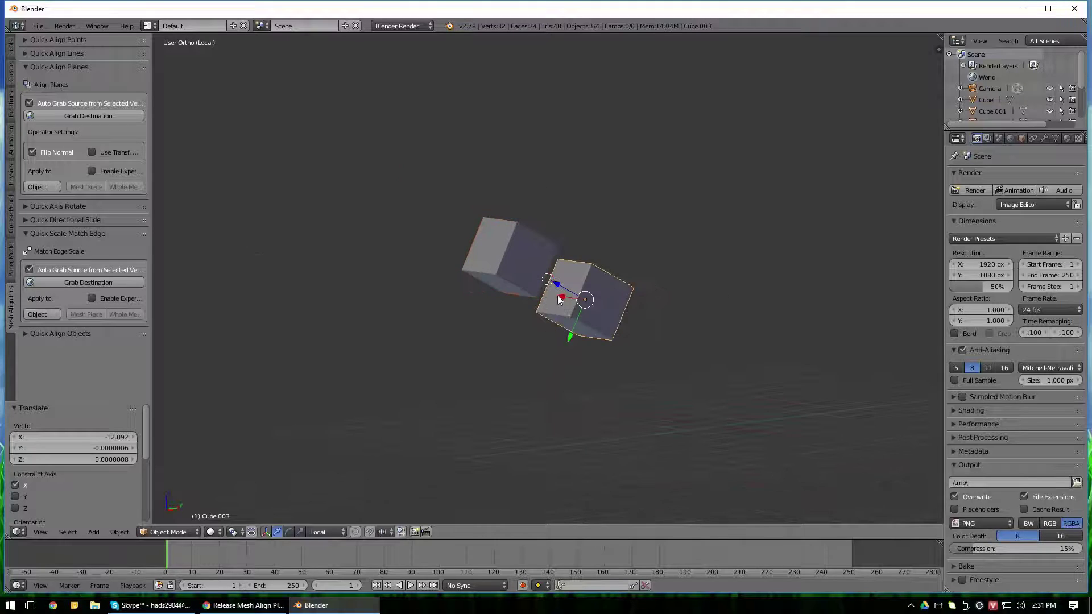
Move Cube.003 further along X and enlarge it to about 4.006 units
key(g)
key(x)
click(592, 329)
scroll(695, 256, down, 1)
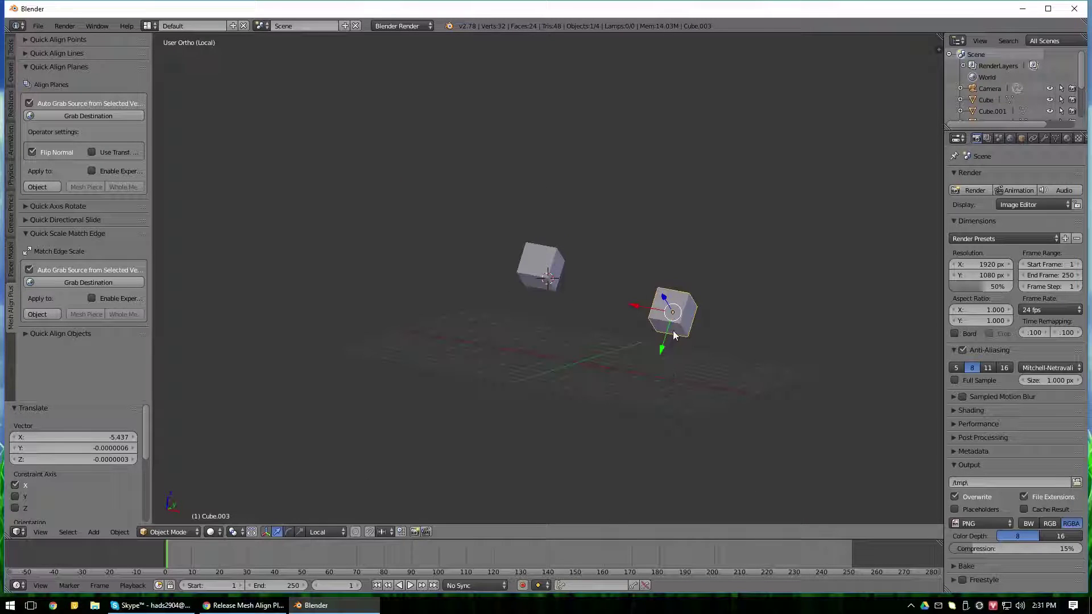
key(s)
click(616, 303)
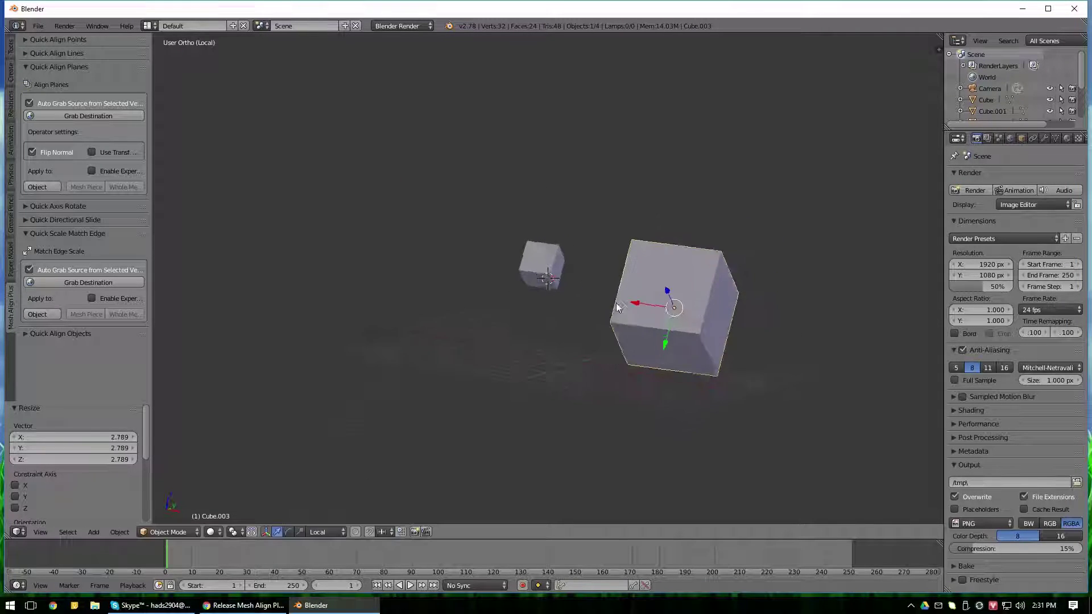
middle_drag(615, 302, 632, 318)
Apply Cube.003's scale so it reads 1.000 with 4.006 dimensions
key(Tab)
key(Tab)
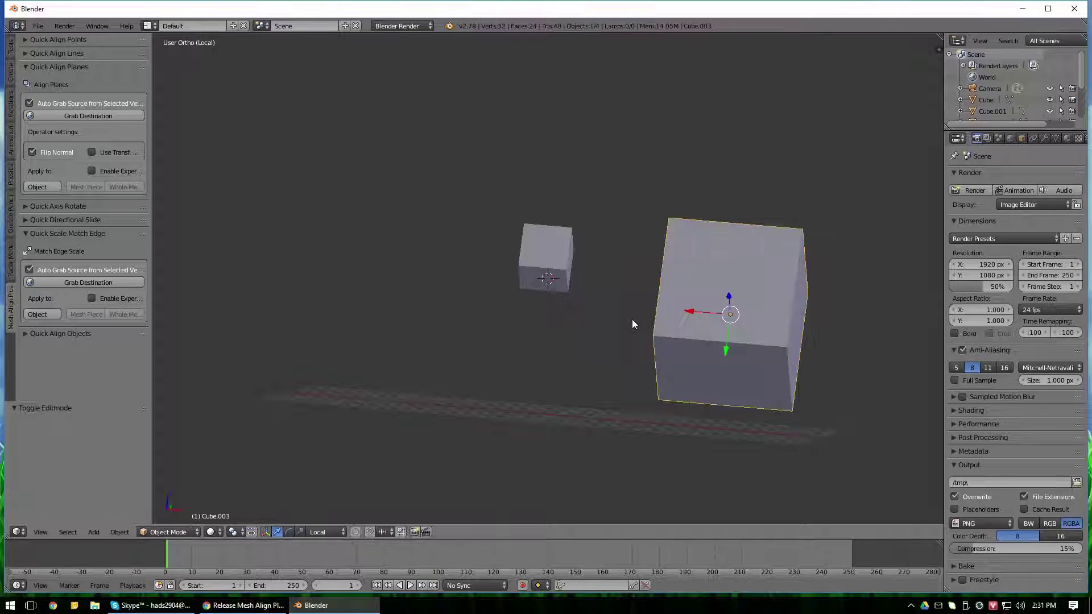
key(ctrl+a)
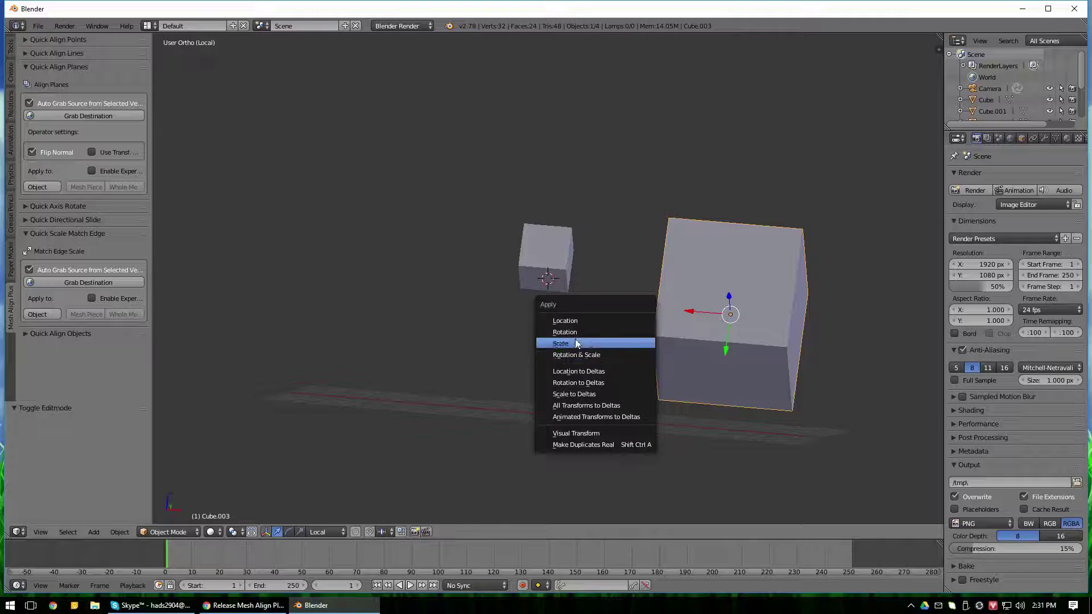
click(576, 342)
mouse_move(576, 342)
middle_down()
mouse_move(544, 293)
mouse_move(573, 295)
middle_up()
Show the N-panel transform values and compare both cubes, ending with Cube.004 selected
right_click(500, 239)
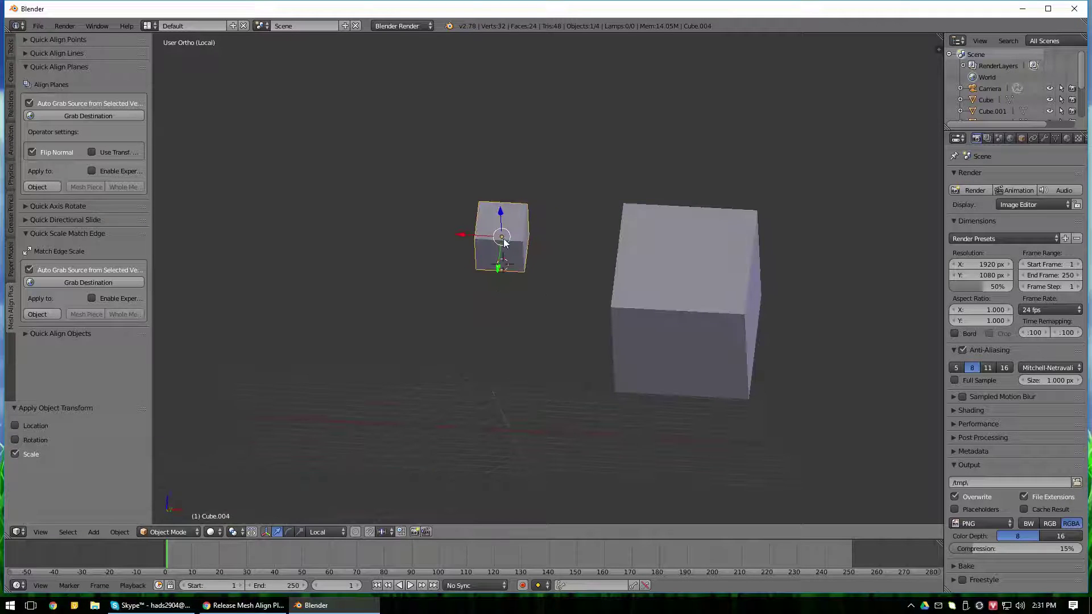
right_click(684, 297)
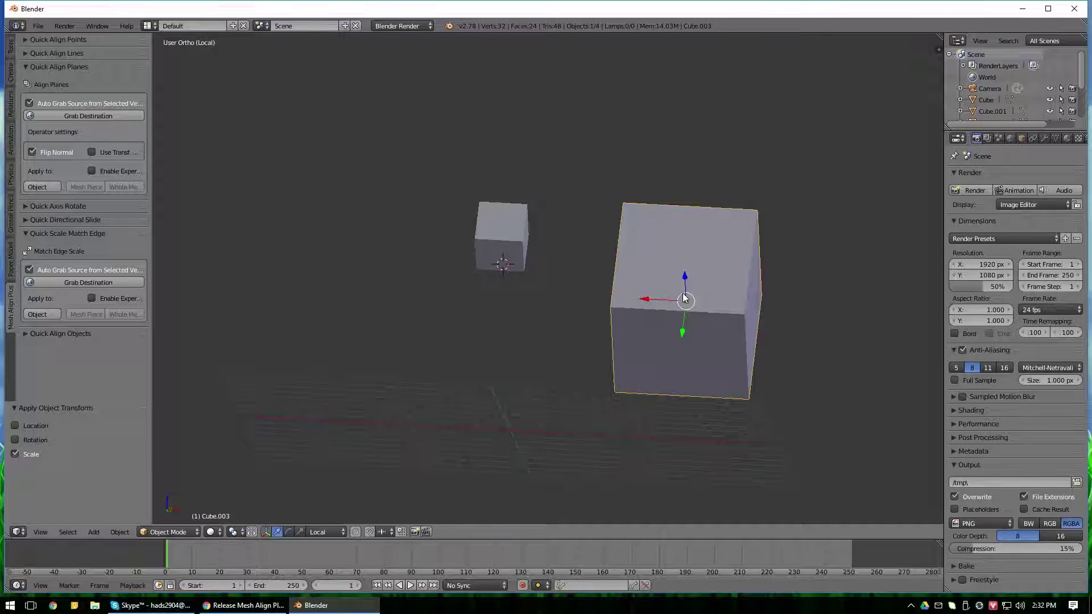
key(n)
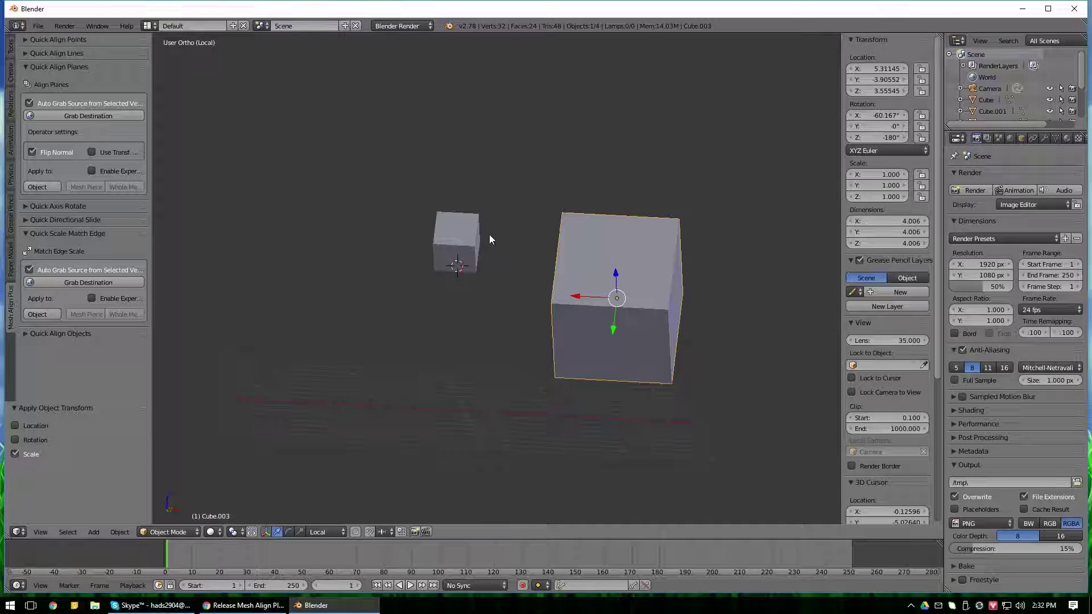
right_click(467, 240)
right_click(620, 278)
right_click(445, 234)
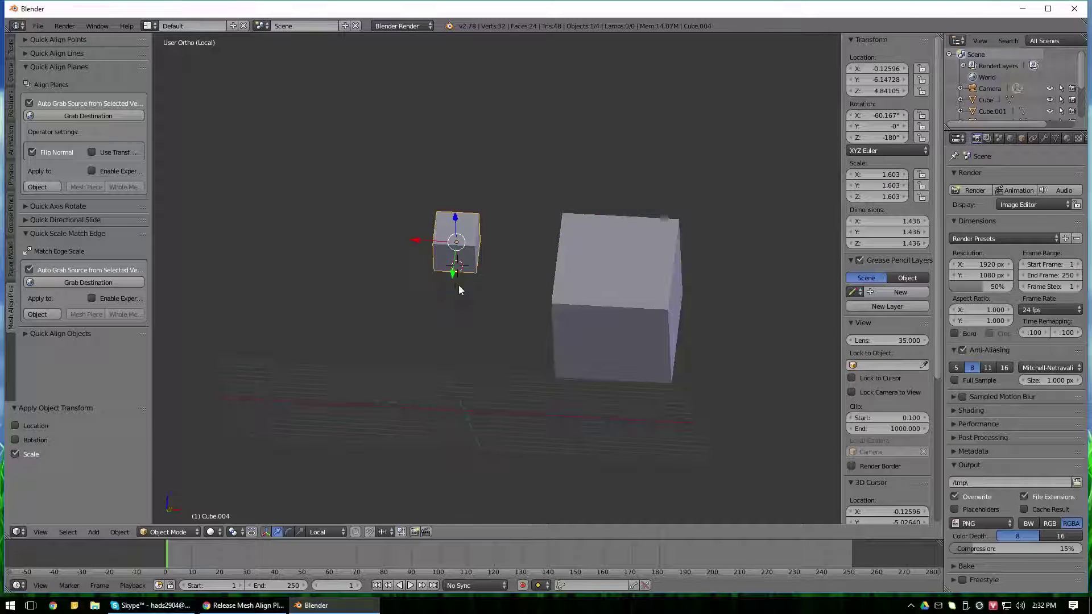
Apply the small cube's scale to 1.000 and make the large Cube.003 active again
key(ctrl+a)
click(439, 285)
key(s)
right_click(647, 281)
right_click(517, 259)
right_click(518, 258)
middle_drag(517, 279, 443, 261)
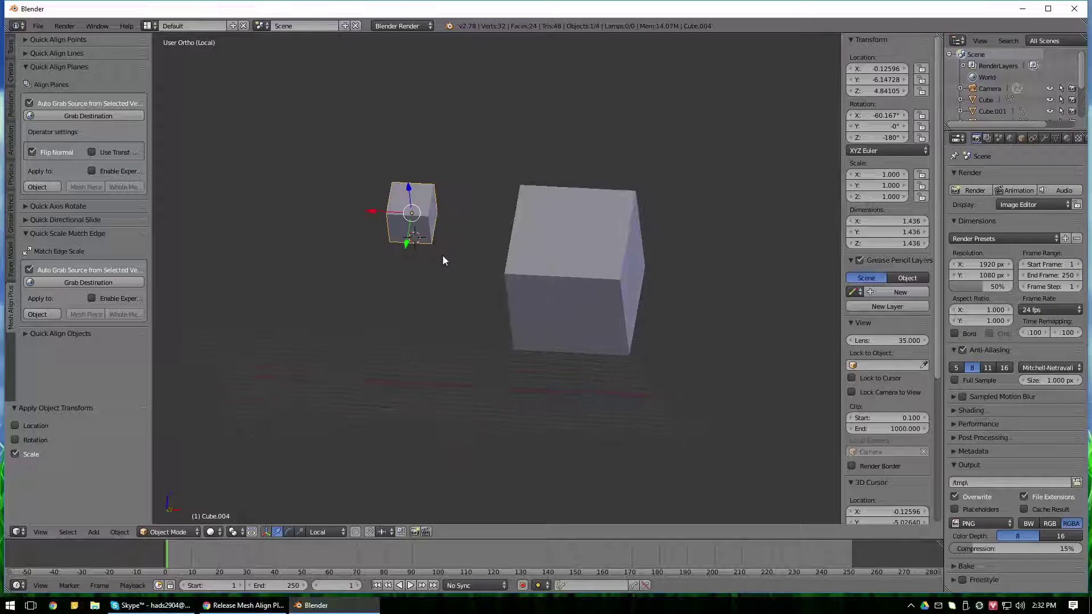
key(ctrl+z)
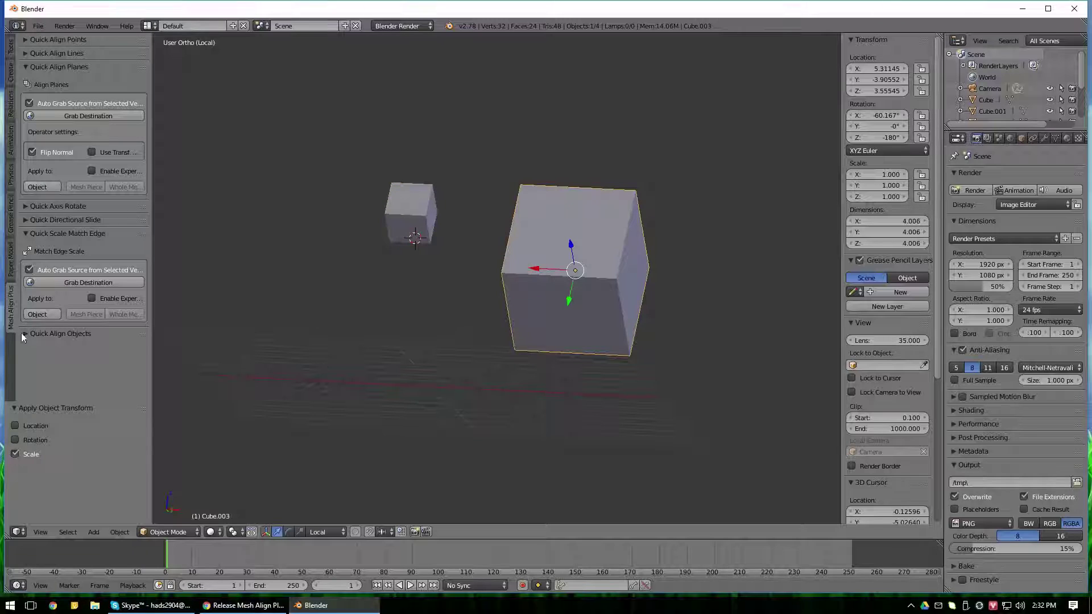
Record the large cube's bottom front edge as the Quick Scale Match Edge destination
key(Tab)
key(ctrl+Tab)
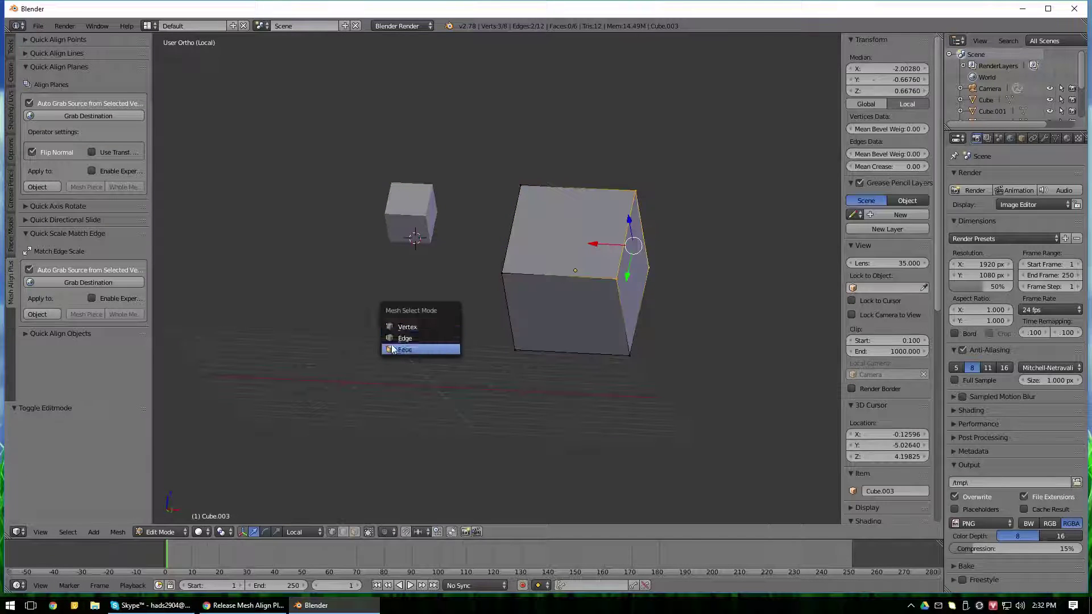
click(419, 340)
right_click(576, 355)
middle_drag(576, 356, 497, 368)
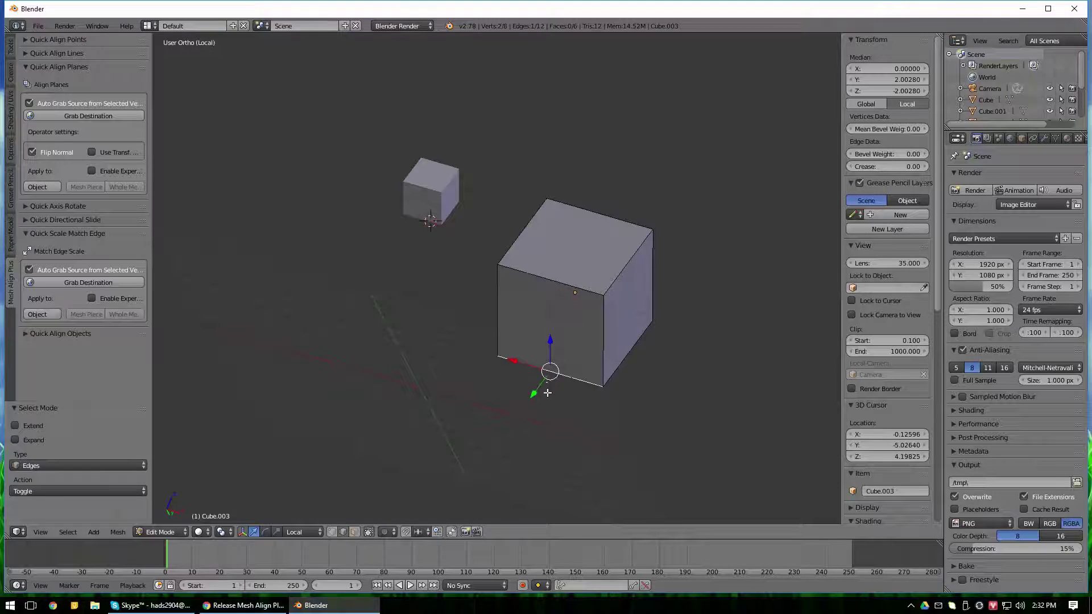
click(72, 282)
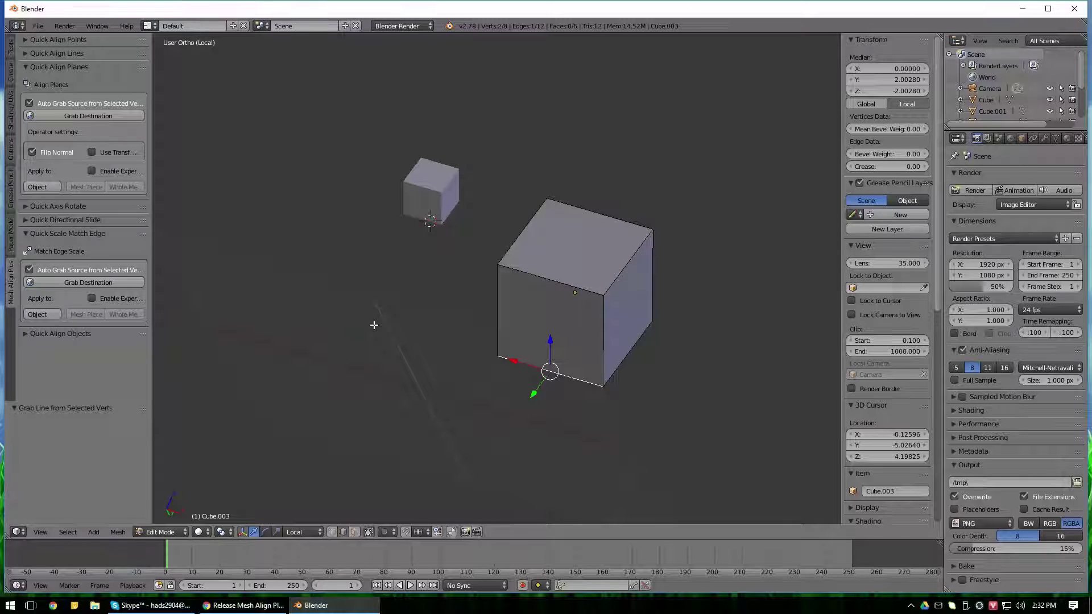
key(Tab)
Scale-match the small cube to the destination edge (4.006 units) and shift it along X
right_click(415, 224)
key(Tab)
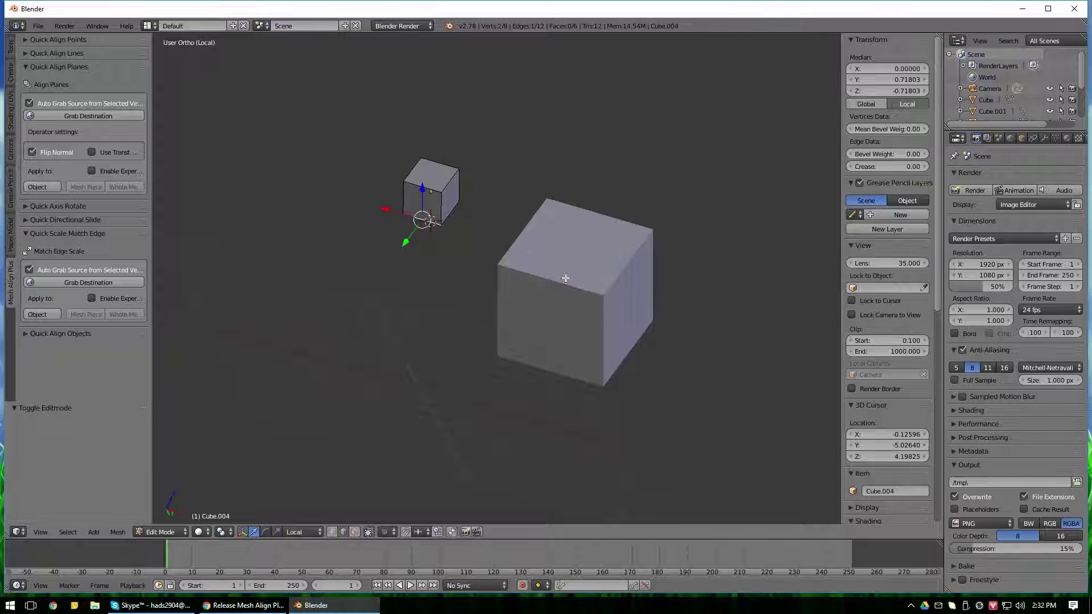
click(36, 315)
key(Tab)
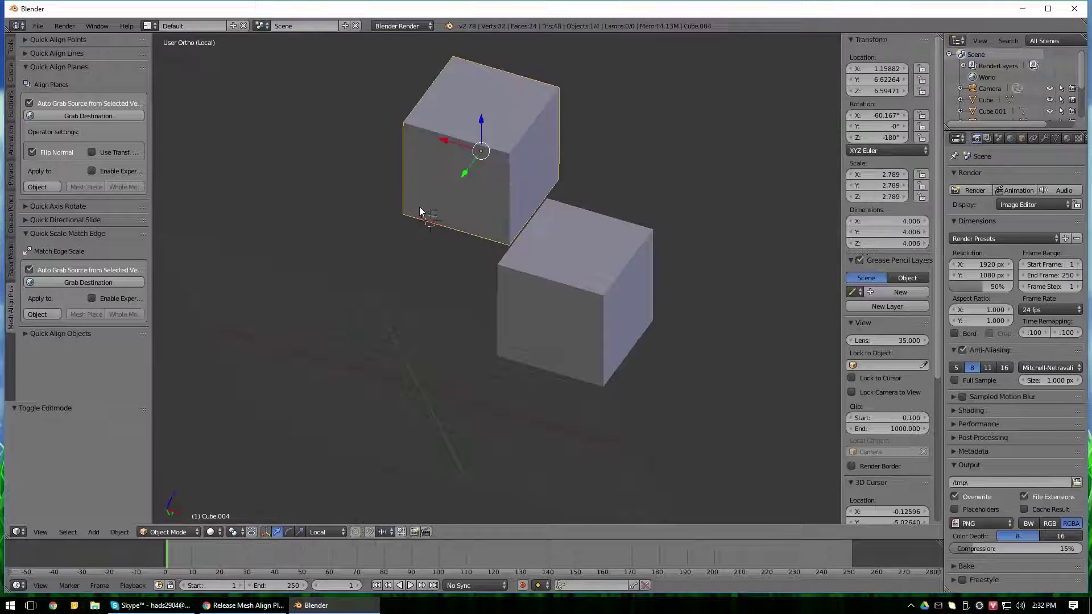
key(g)
key(x)
click(408, 224)
mouse_move(409, 224)
middle_down()
mouse_move(397, 158)
mouse_move(427, 280)
mouse_move(464, 286)
middle_up()
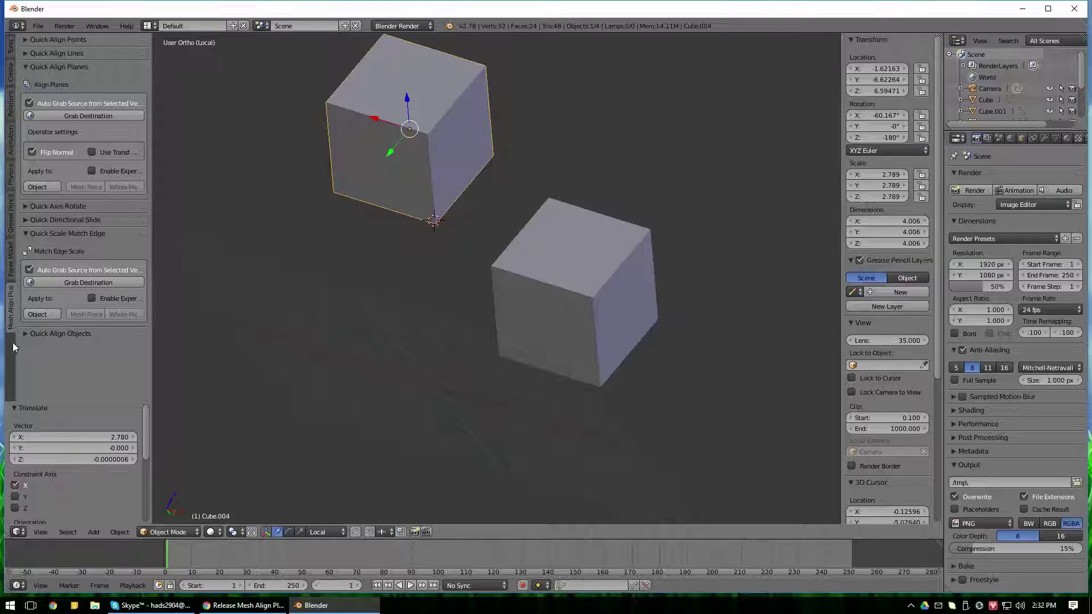
Expand Quick Align Objects, select both cubes with the upper one active, and collapse Quick Scale Match Edge
click(27, 337)
scroll(227, 316, down, 3)
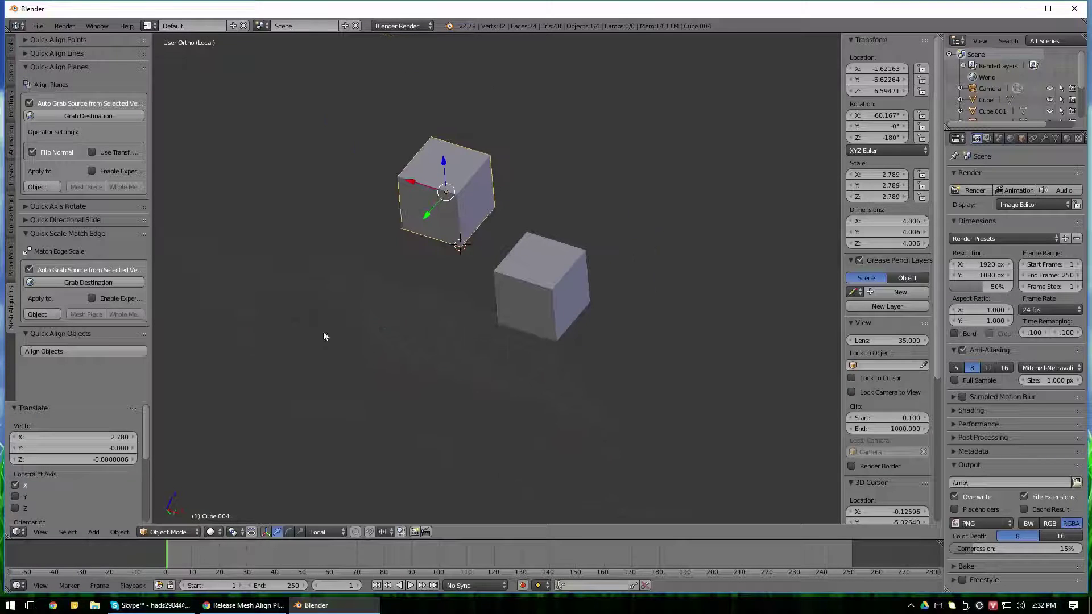
click(549, 300)
shift+click(467, 196)
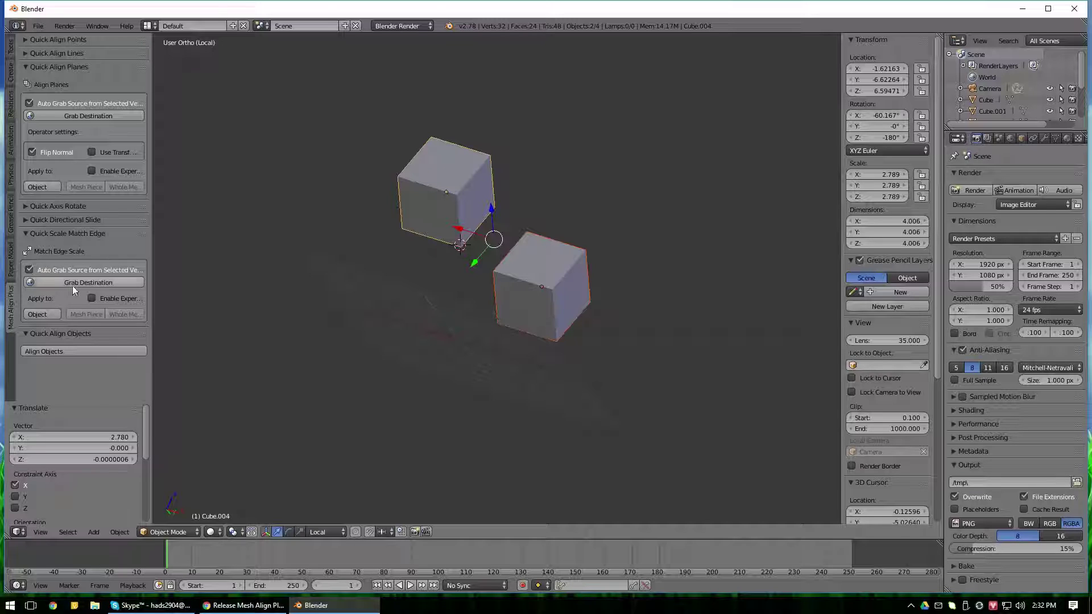
click(39, 315)
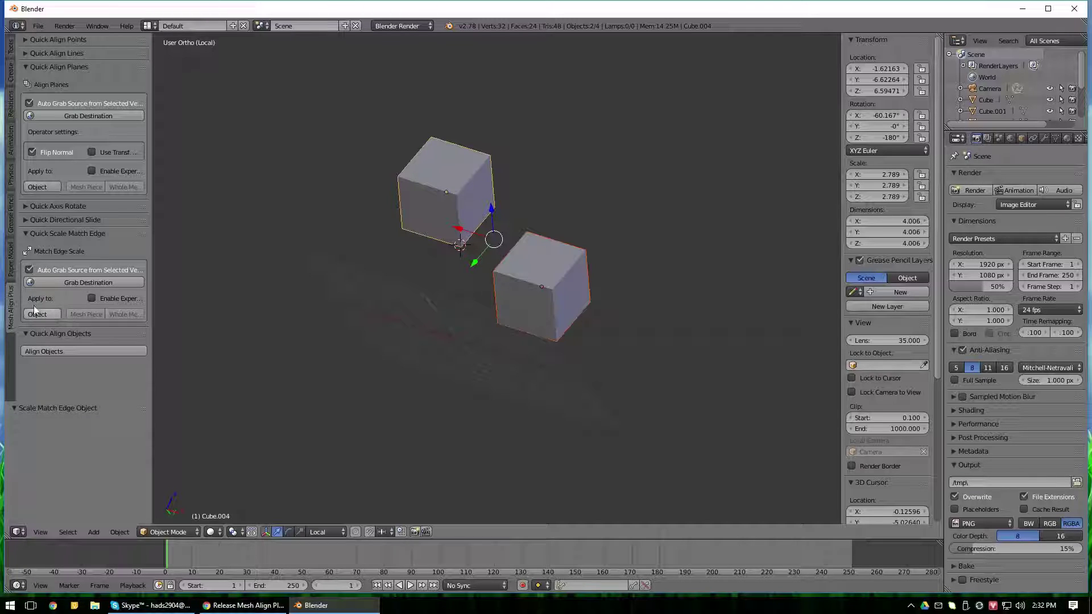
click(25, 233)
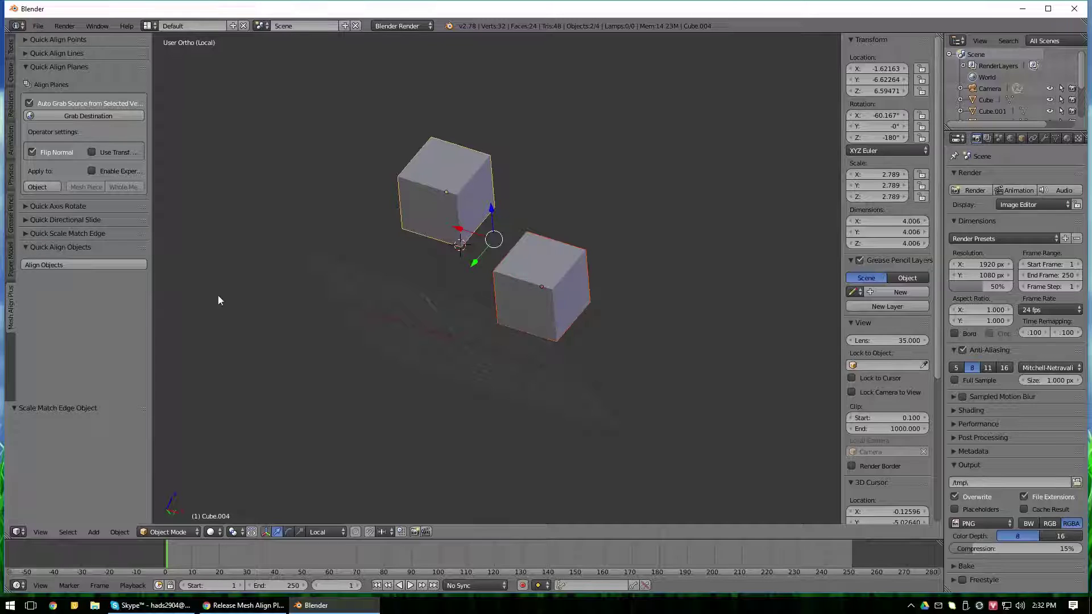
Snap one cube onto the other, then move Cube.003 along X and shrink it to 0.575
click(46, 265)
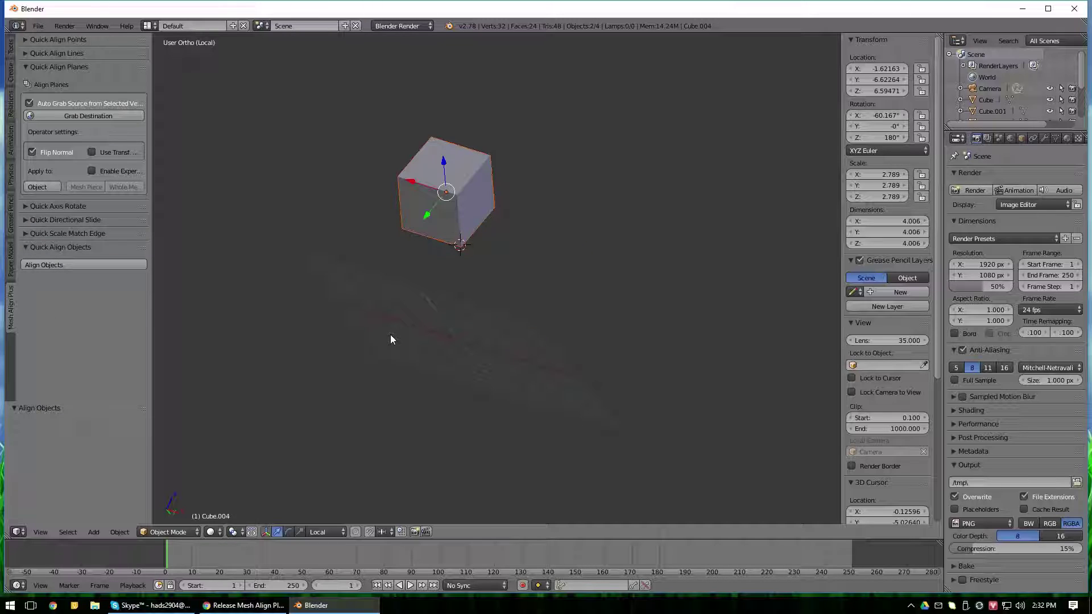
right_click(410, 181)
drag(412, 186, 535, 244)
key(s)
click(636, 300)
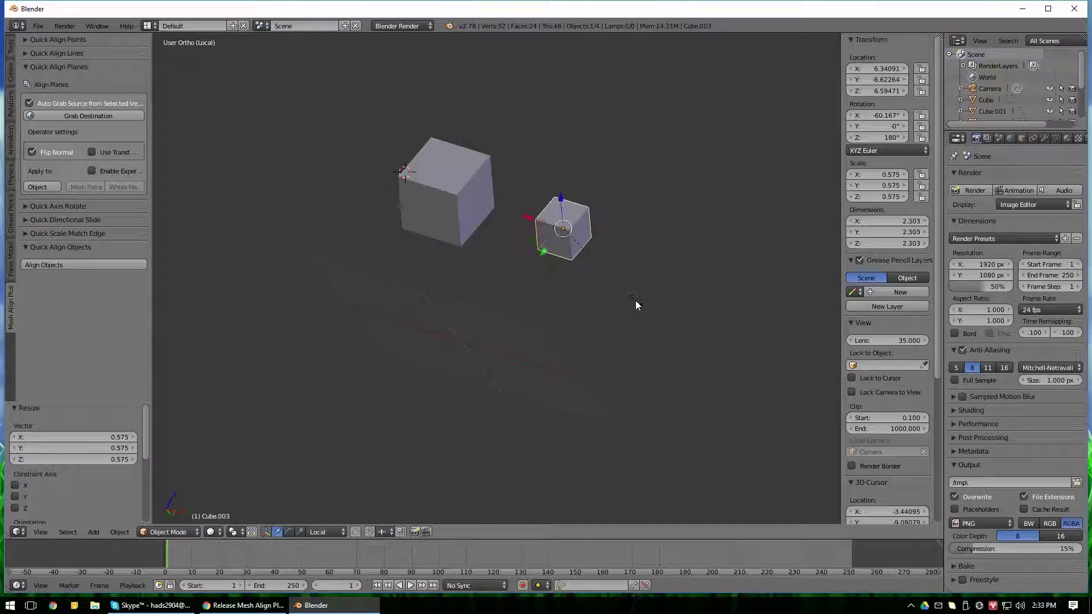
key(z)
Align the large cube onto the small cube with Align Objects
right_click(477, 226)
shift+right_click(571, 245)
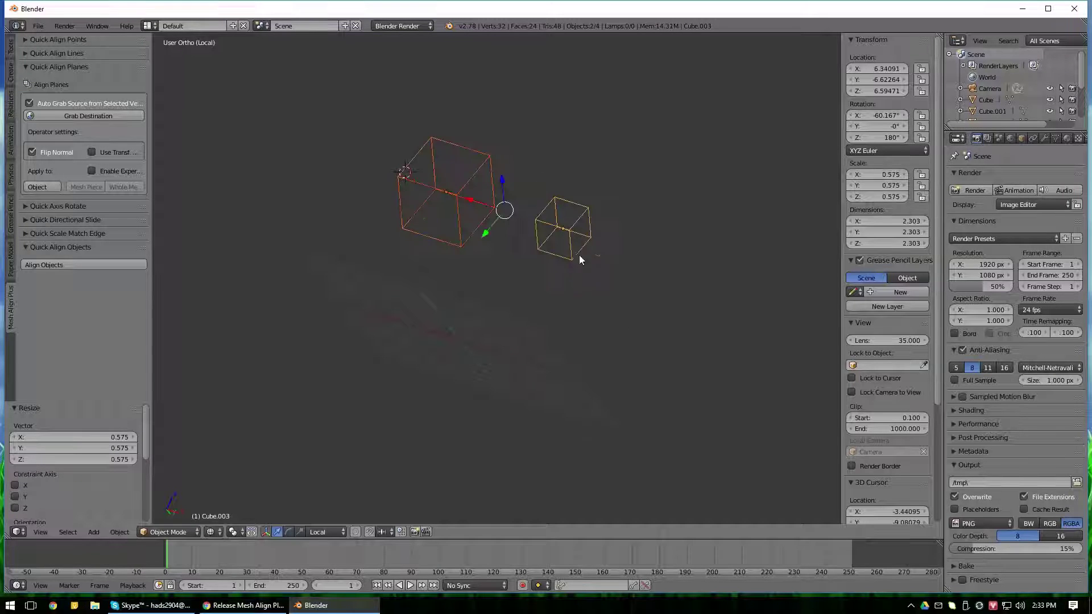
click(78, 265)
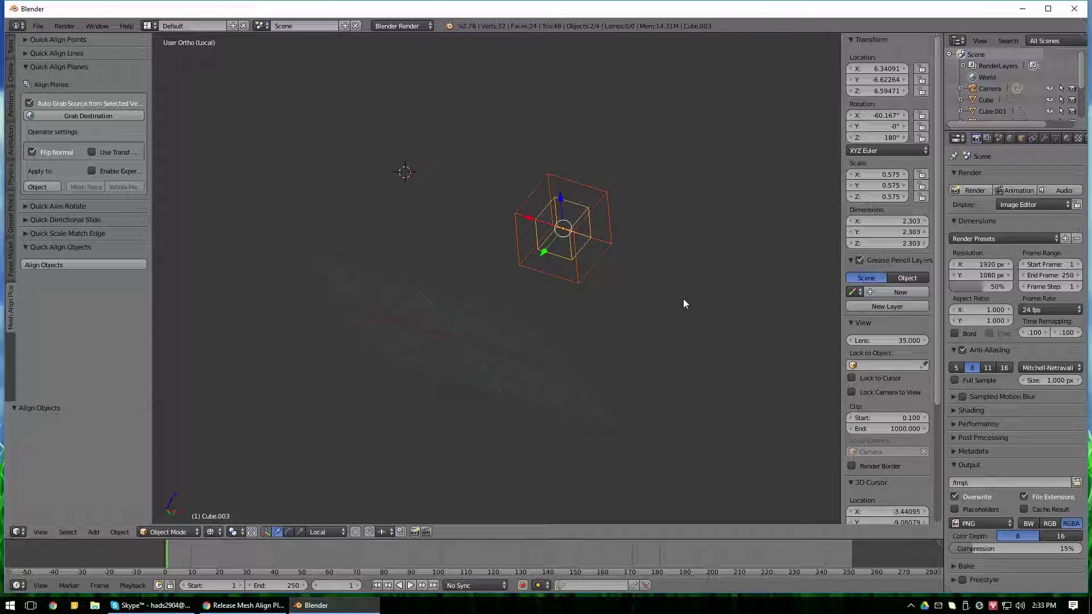
key(KP_Divide)
key(z)
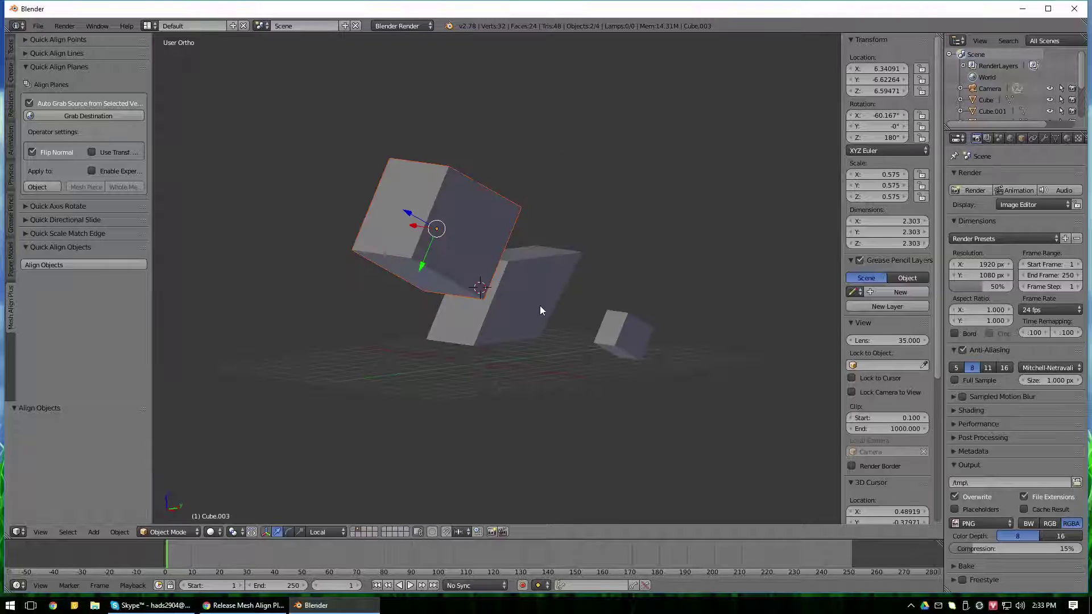
Align the selected cubes onto the upper cube, then undo it
scroll(494, 330, down, 4)
shift+right_click(556, 377)
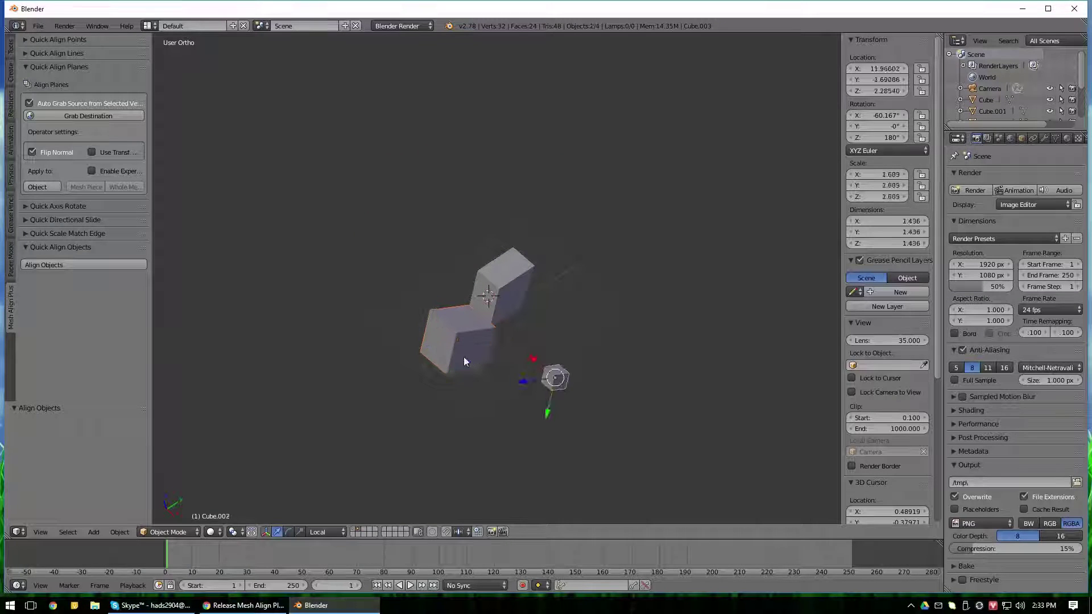
shift+right_click(504, 287)
click(102, 265)
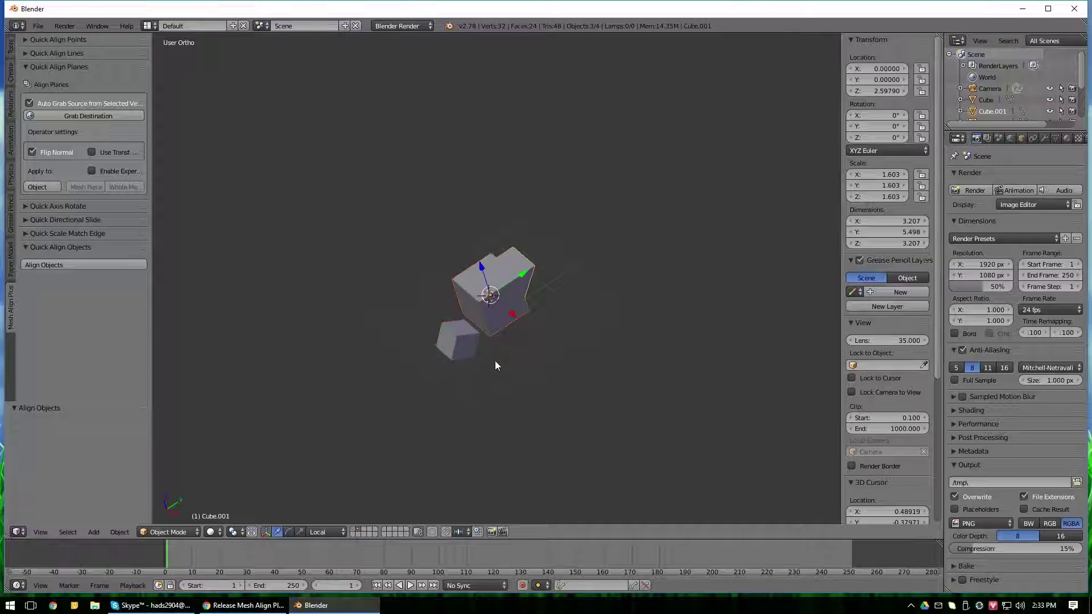
key(z)
key(ctrl+z)
Align the small cube into the large cube and place the 3D cursor away from them
right_click(341, 356)
shift+right_click(427, 267)
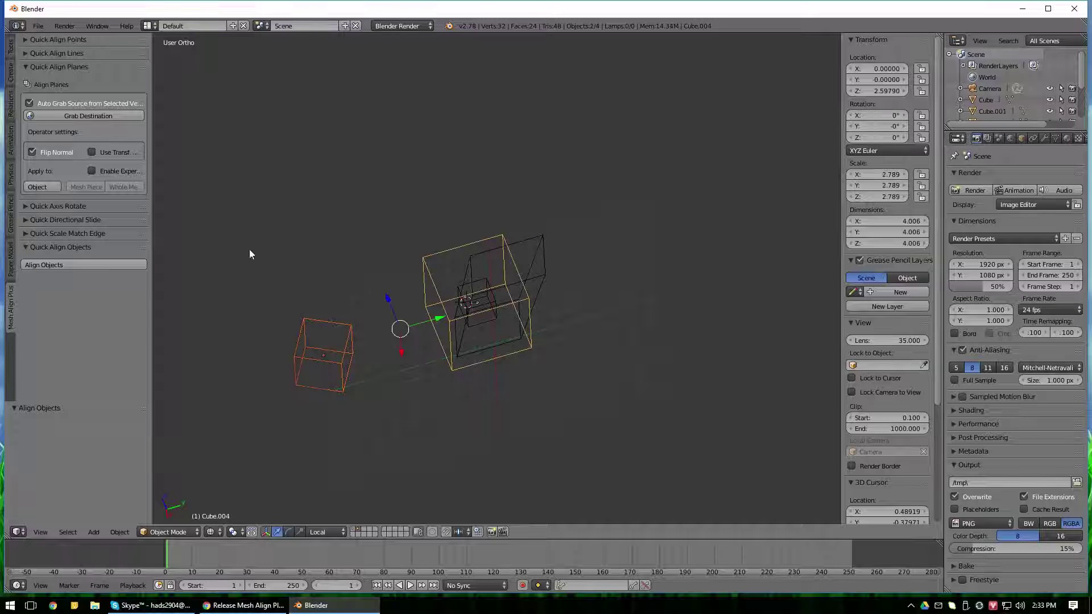
click(107, 264)
scroll(454, 271, down, 3)
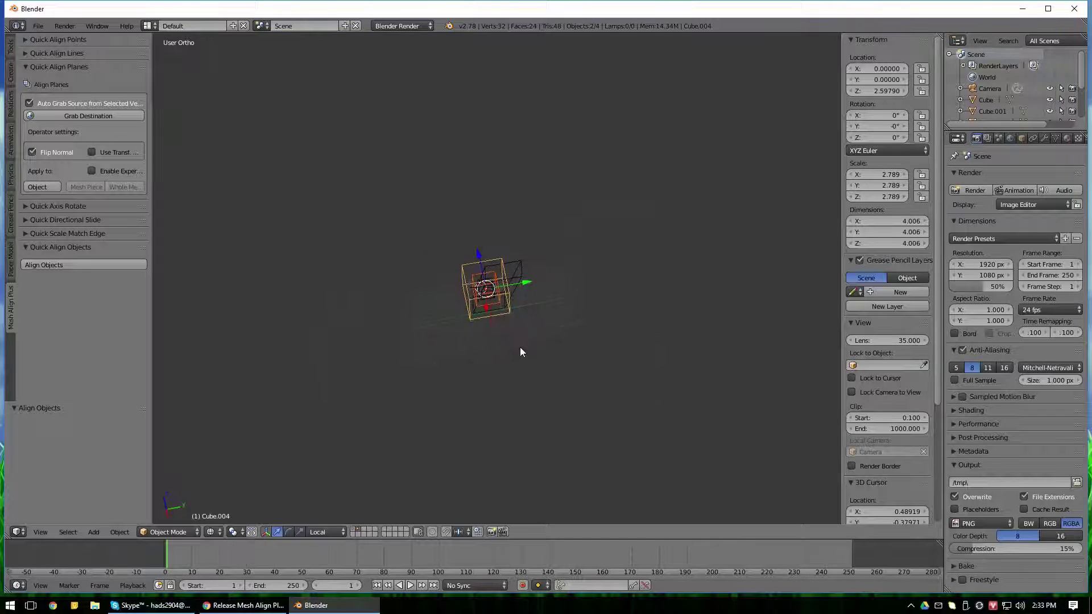
scroll(489, 355, down, 1)
click(594, 197)
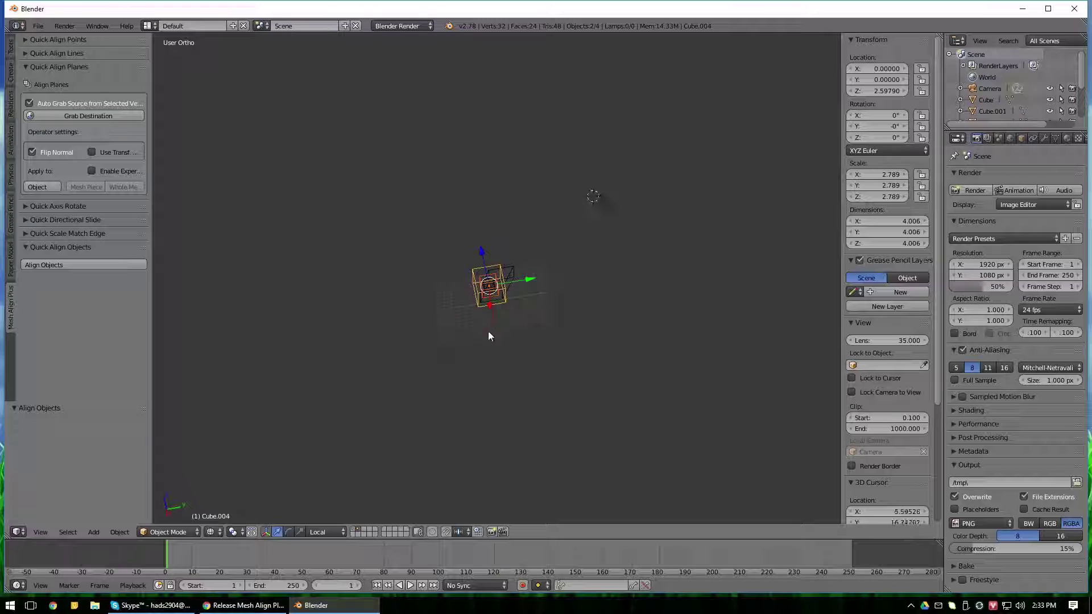
key(shift+s)
Move Cube.001 far along Y and snap the 3D cursor to it
right_click(512, 275)
drag(523, 276, 717, 282)
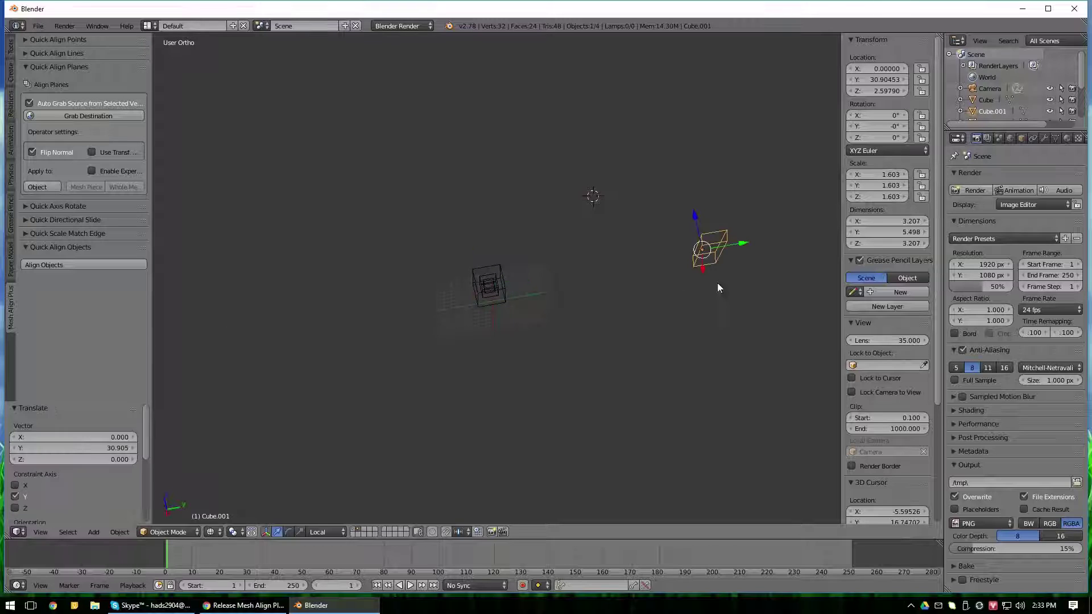
key(shift+s)
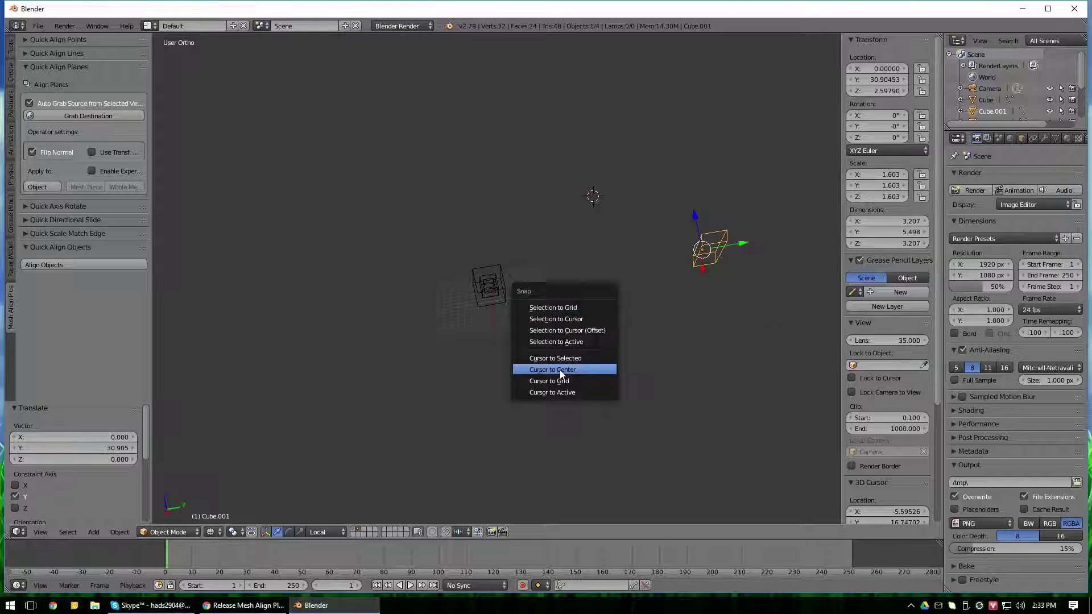
click(564, 359)
Snap Cube.004 to the 3D cursor, then move it along Y
right_click(480, 295)
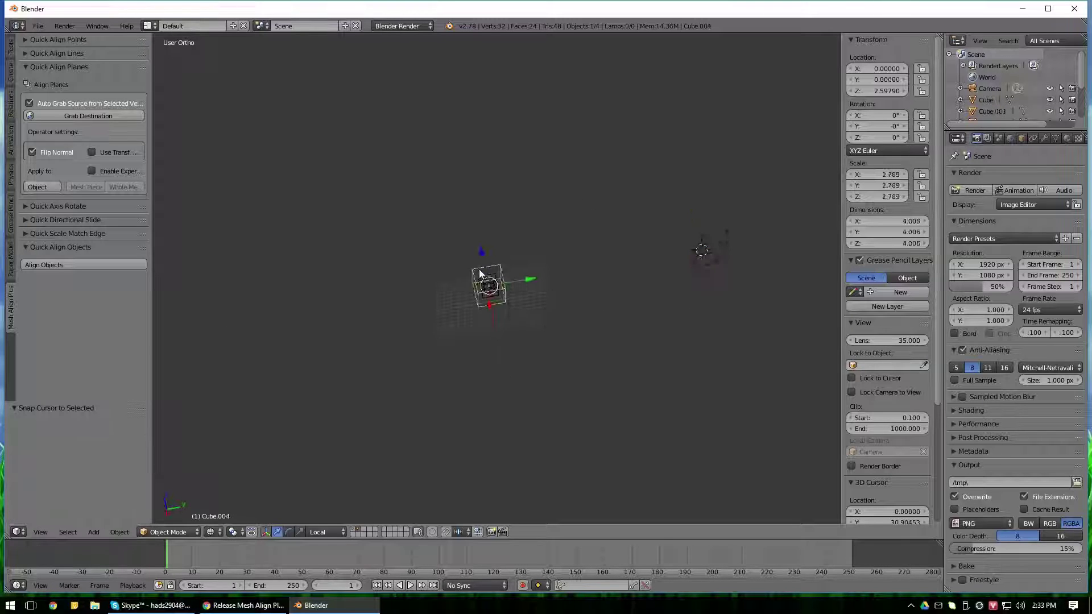
key(shift+s)
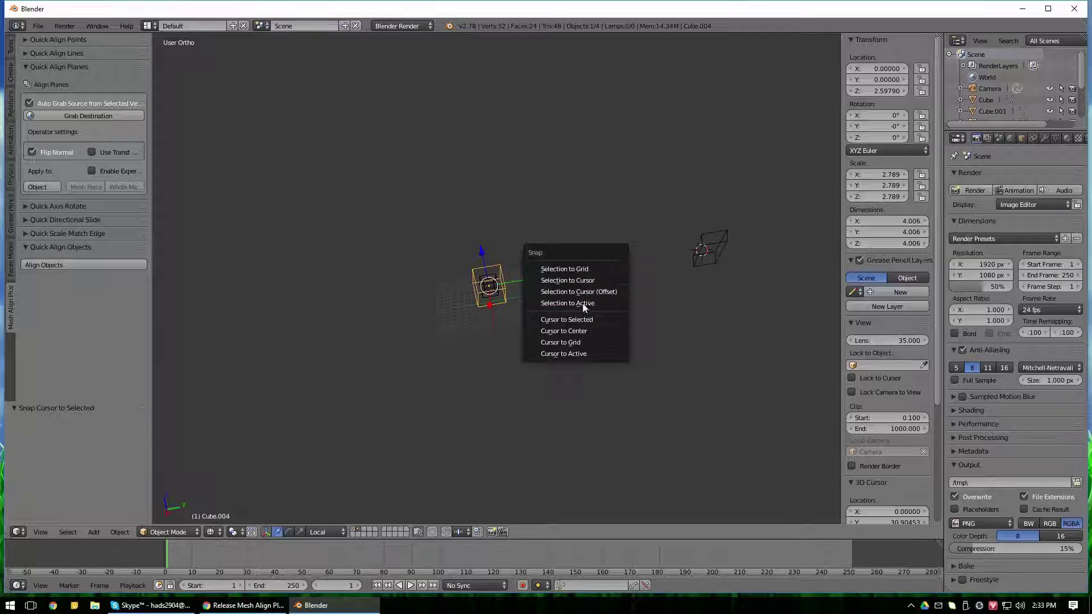
click(592, 280)
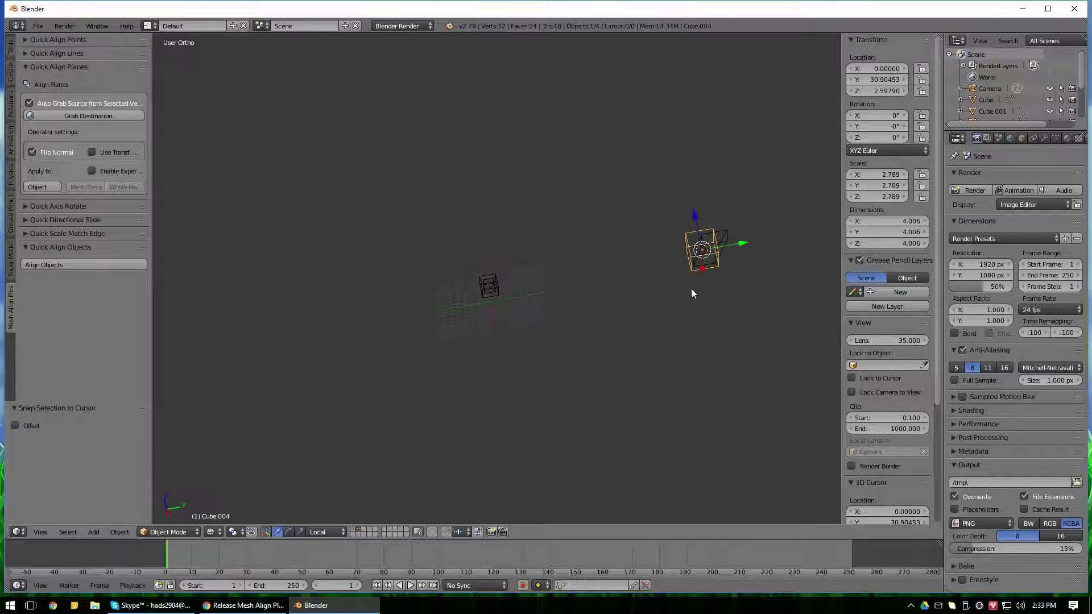
scroll(691, 288, up, 3)
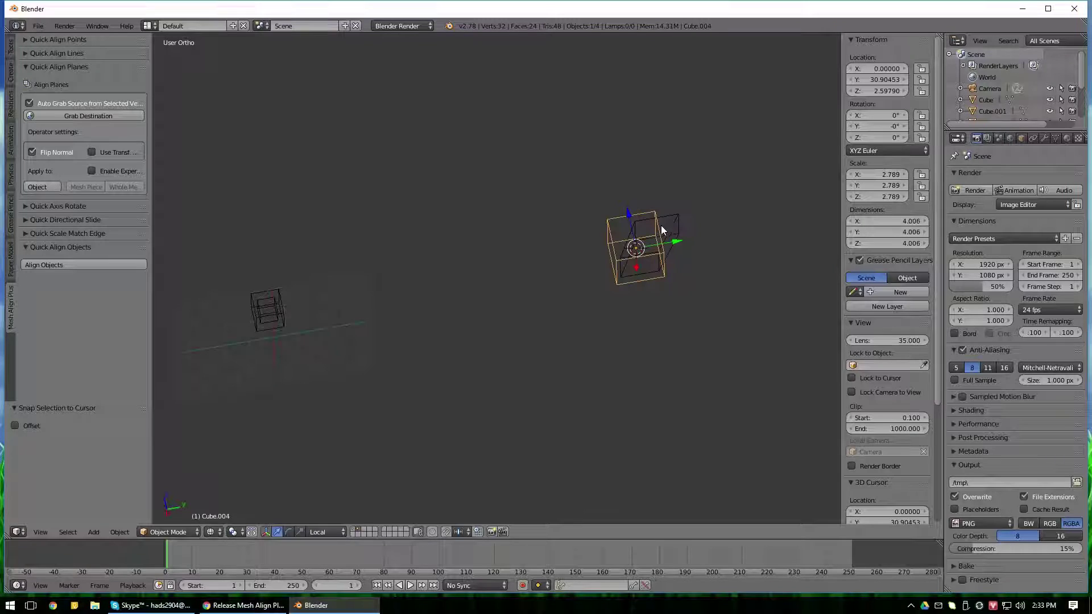
key(z)
key(g)
key(y)
click(450, 321)
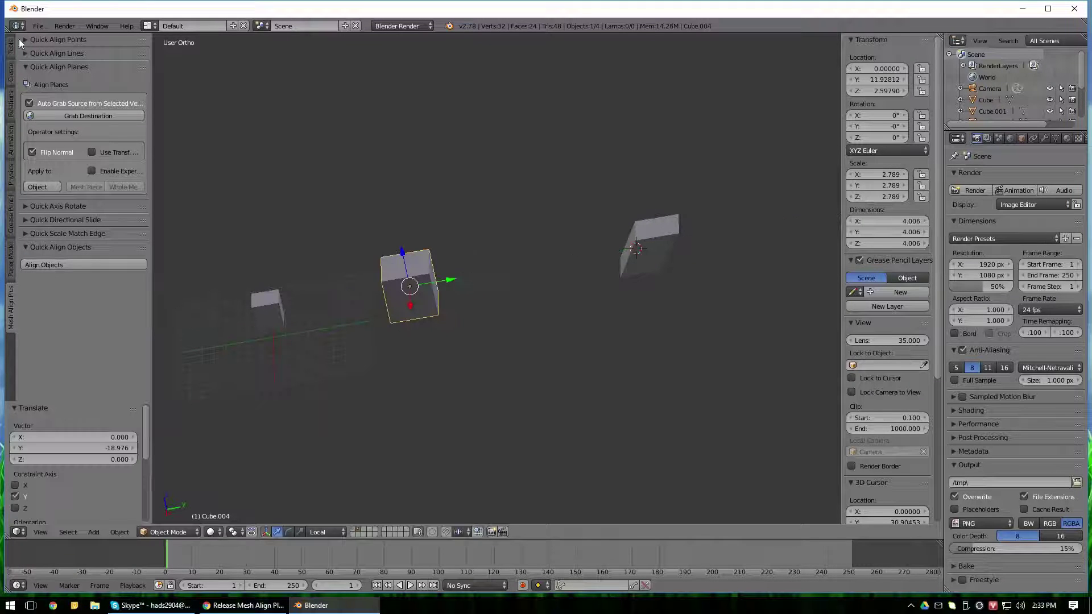
shift+middle_drag(419, 233, 470, 219)
Align Cube.004 onto the right-hand cube
right_click(705, 219)
right_click(449, 276)
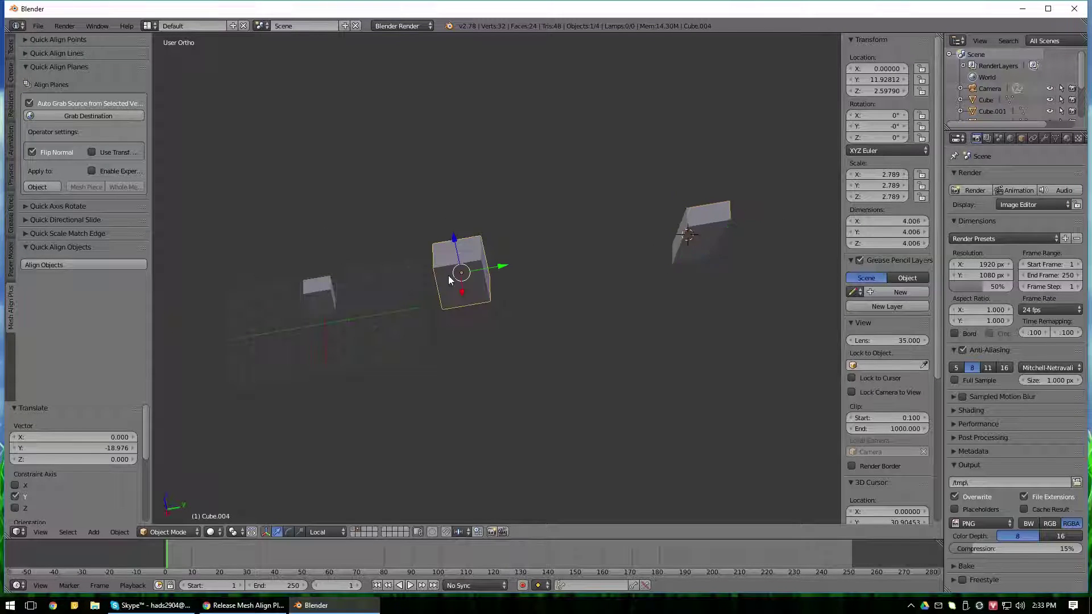
shift+right_click(717, 221)
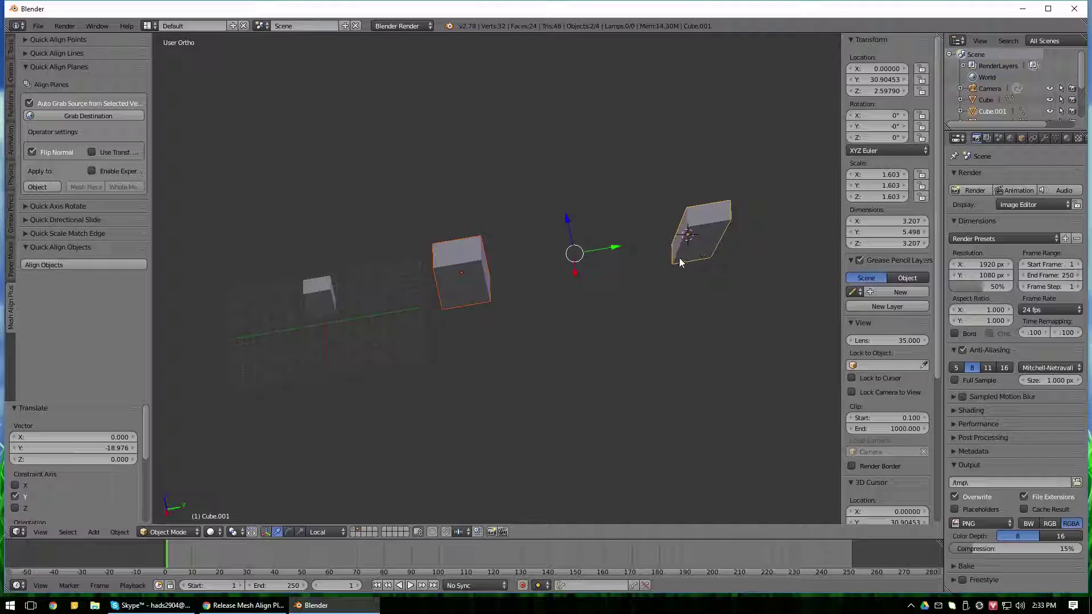
click(67, 264)
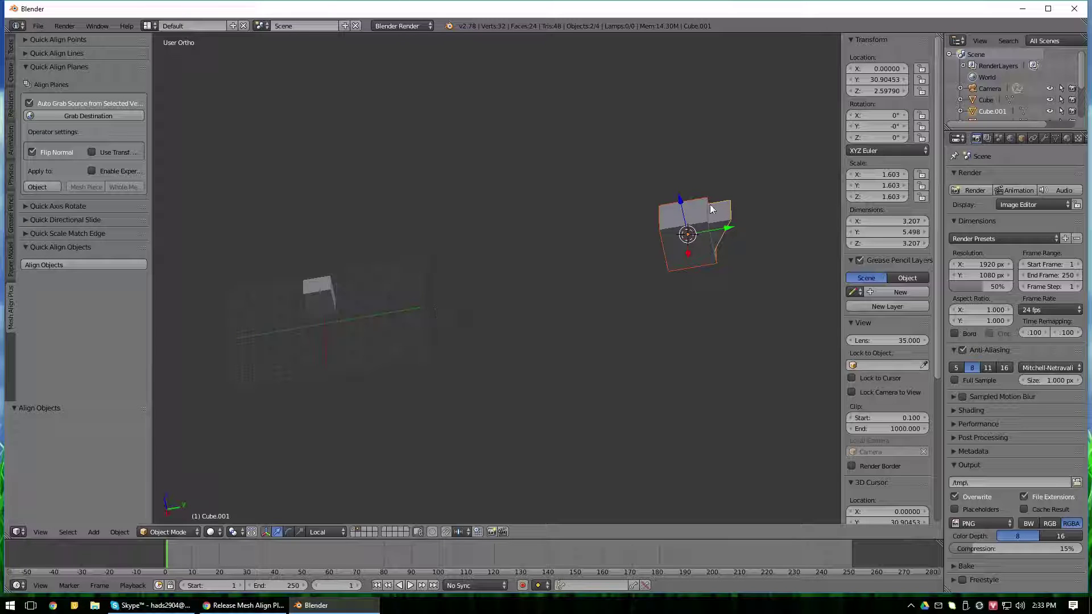
Select all cubes with the small left cube active and align them onto it
shift+click(323, 291)
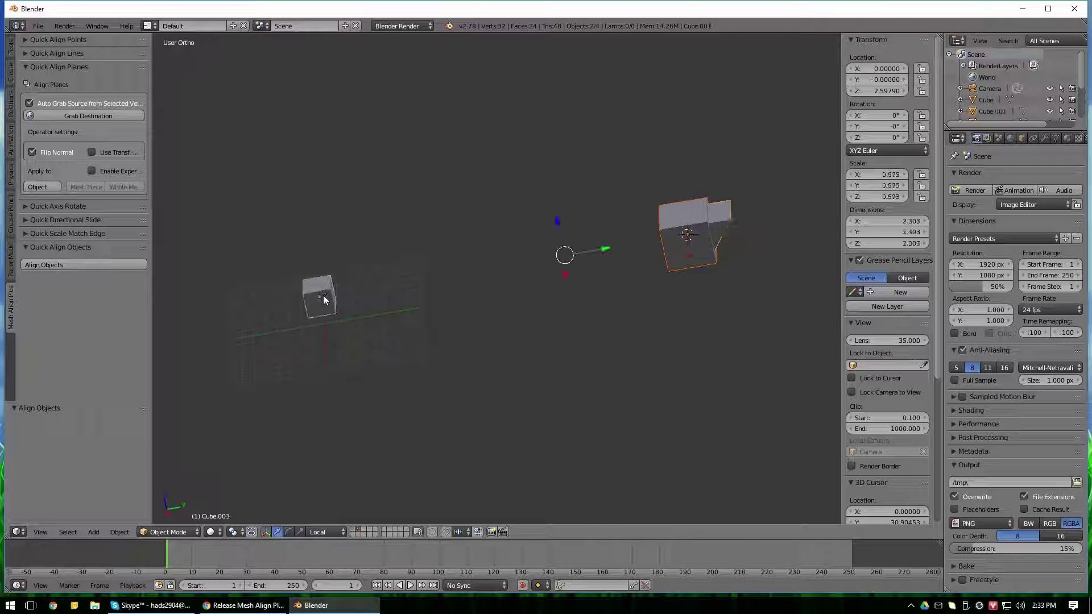
scroll(324, 299, up, 2)
scroll(322, 304, down, 3)
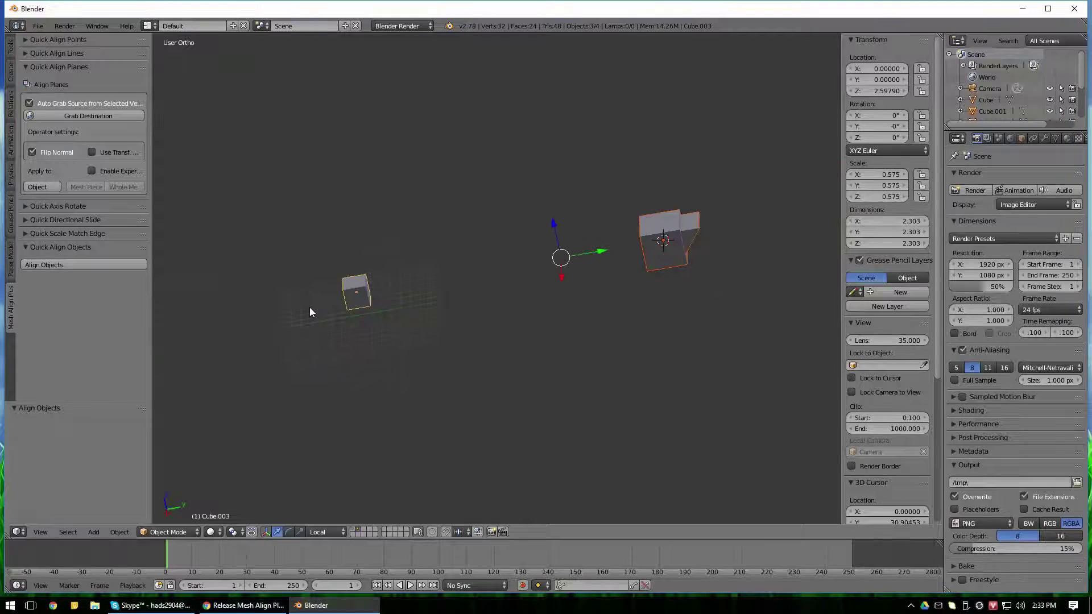
scroll(364, 312, up, 1)
key(z)
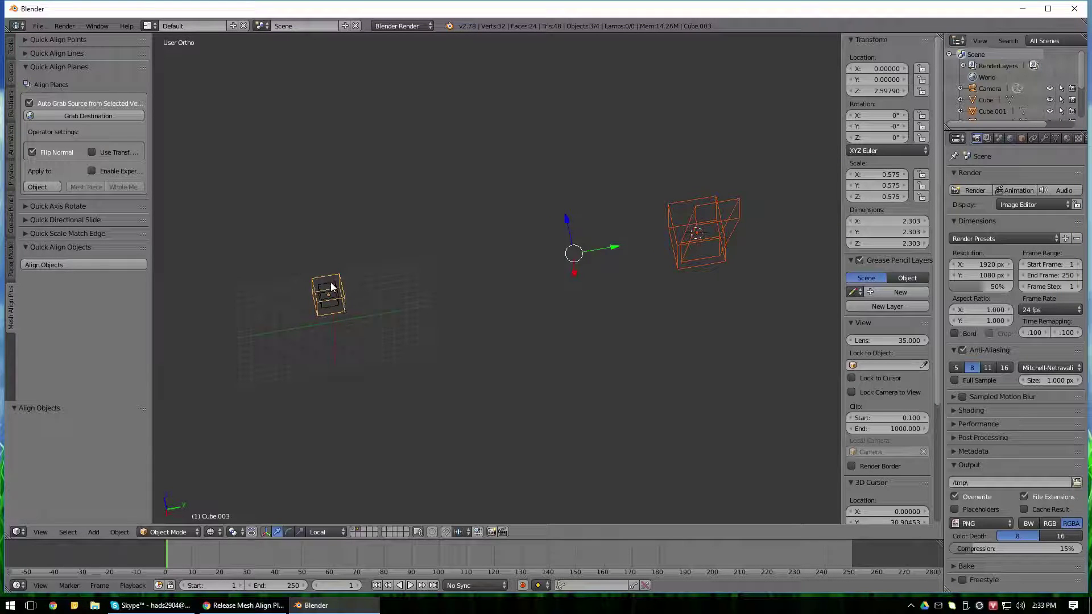
shift+right_click(690, 200)
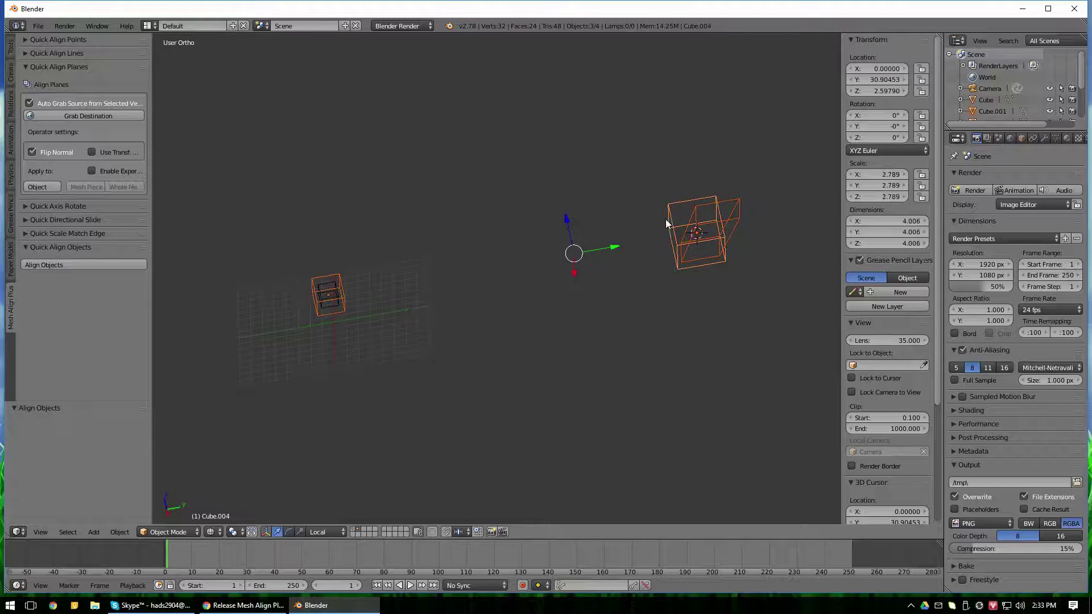
shift+right_click(328, 280)
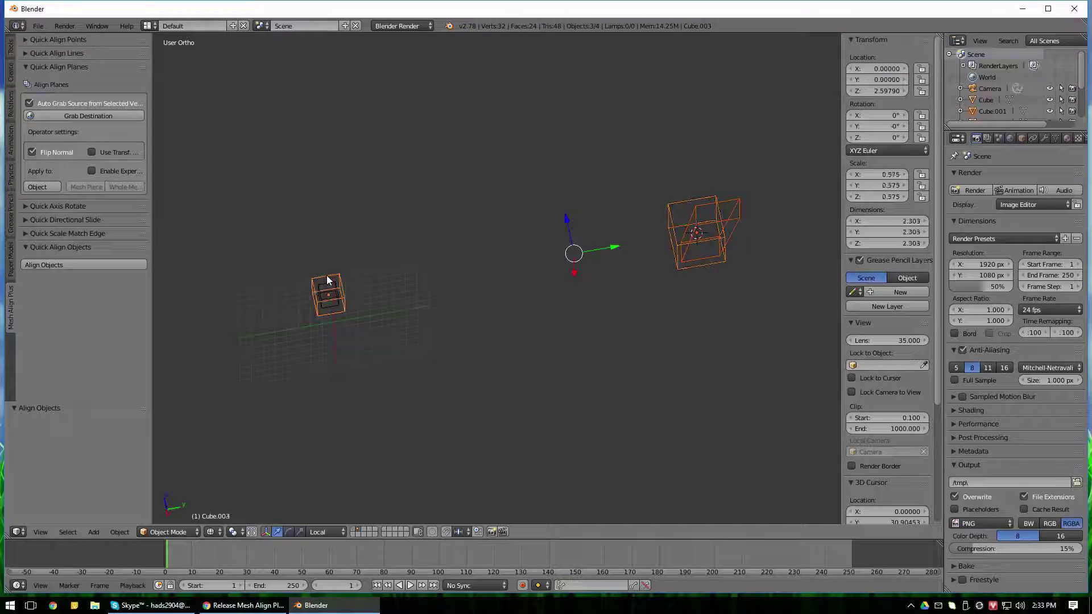
click(93, 265)
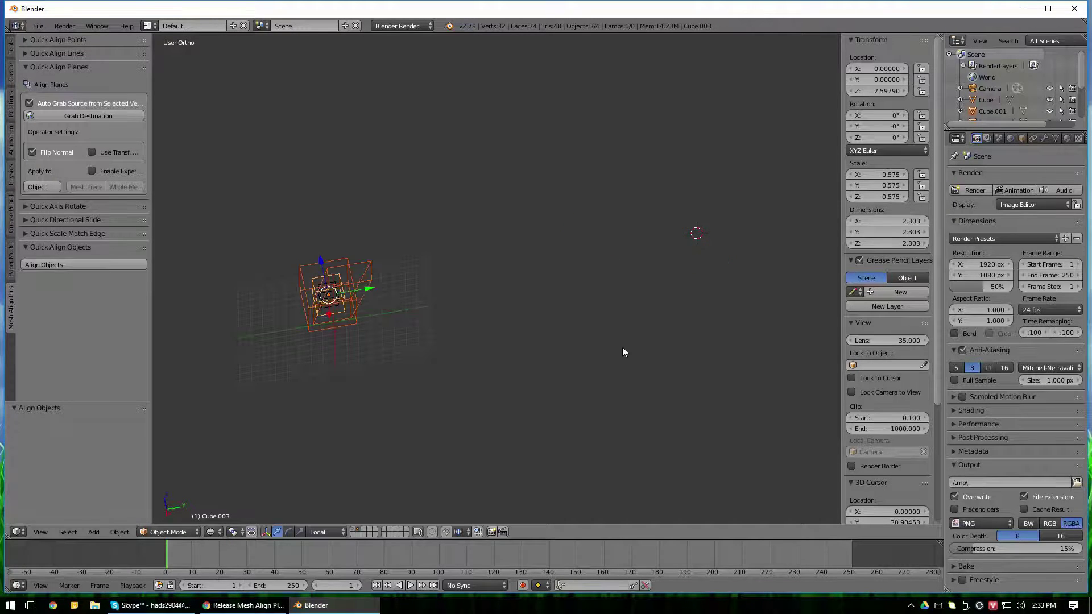
scroll(435, 306, down, 4)
scroll(474, 296, up, 2)
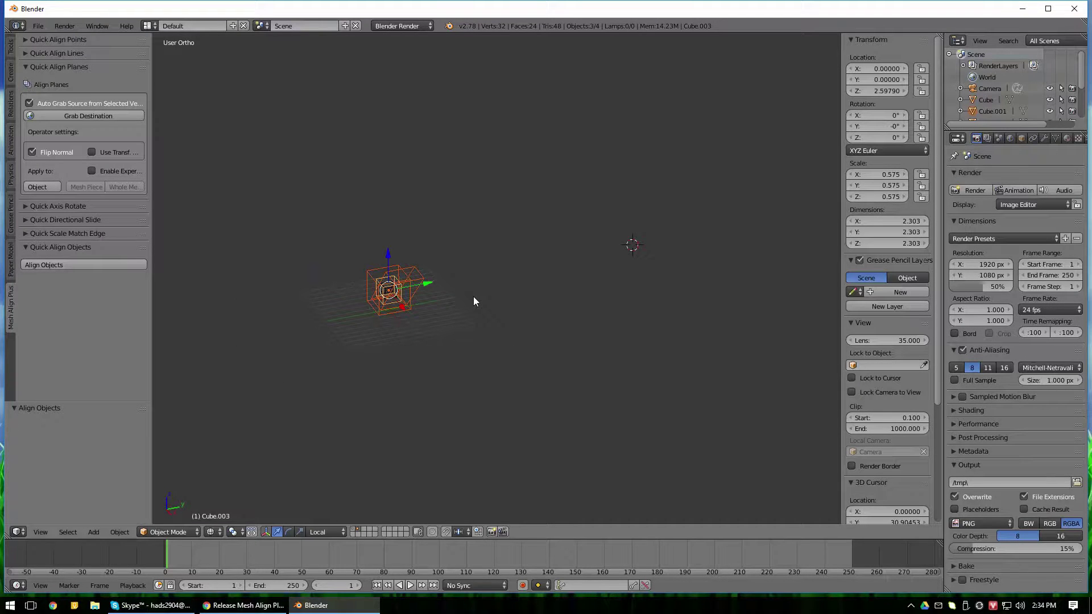
middle_drag(454, 306, 465, 352)
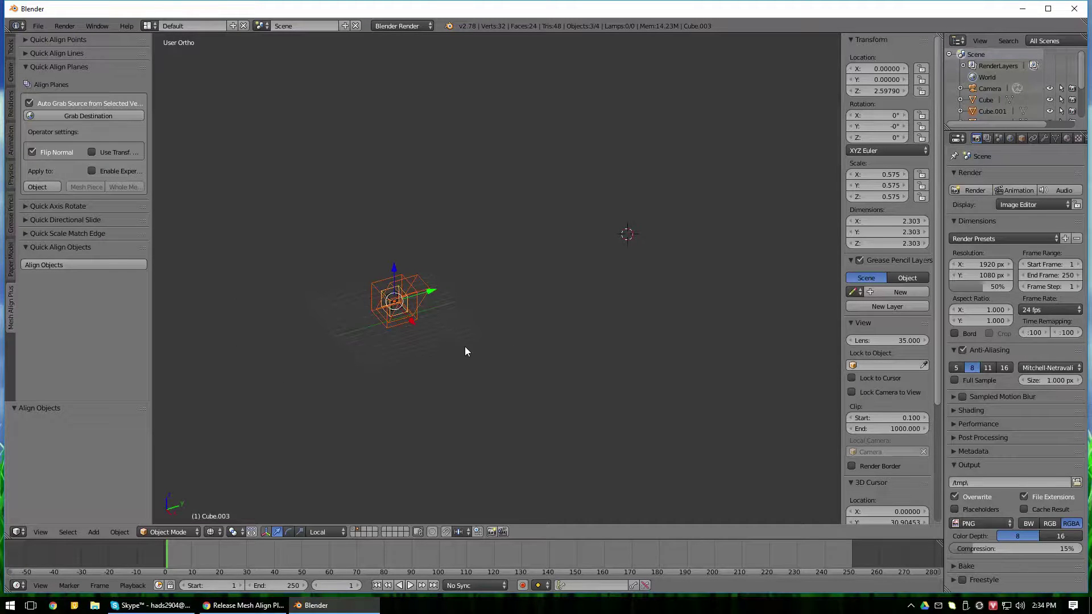